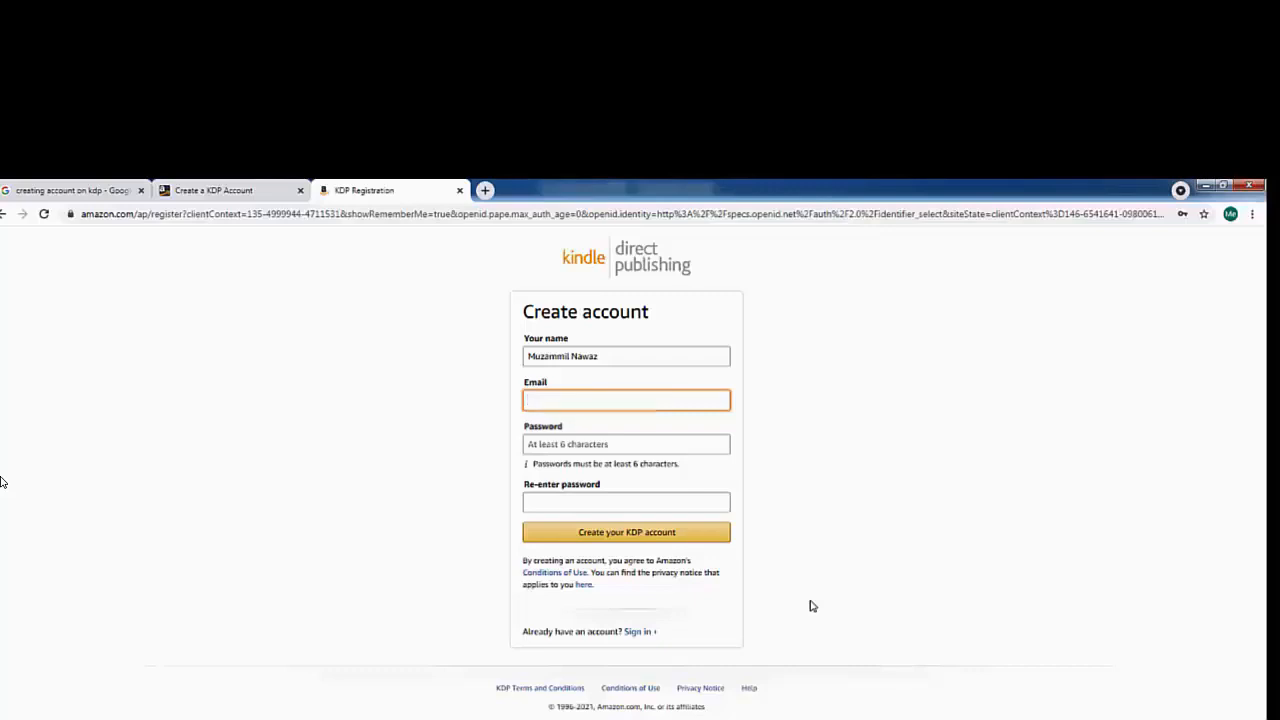
# Fill in the account's email address with the saved suggestion and begin entering the account password.
pyautogui.write('muz')
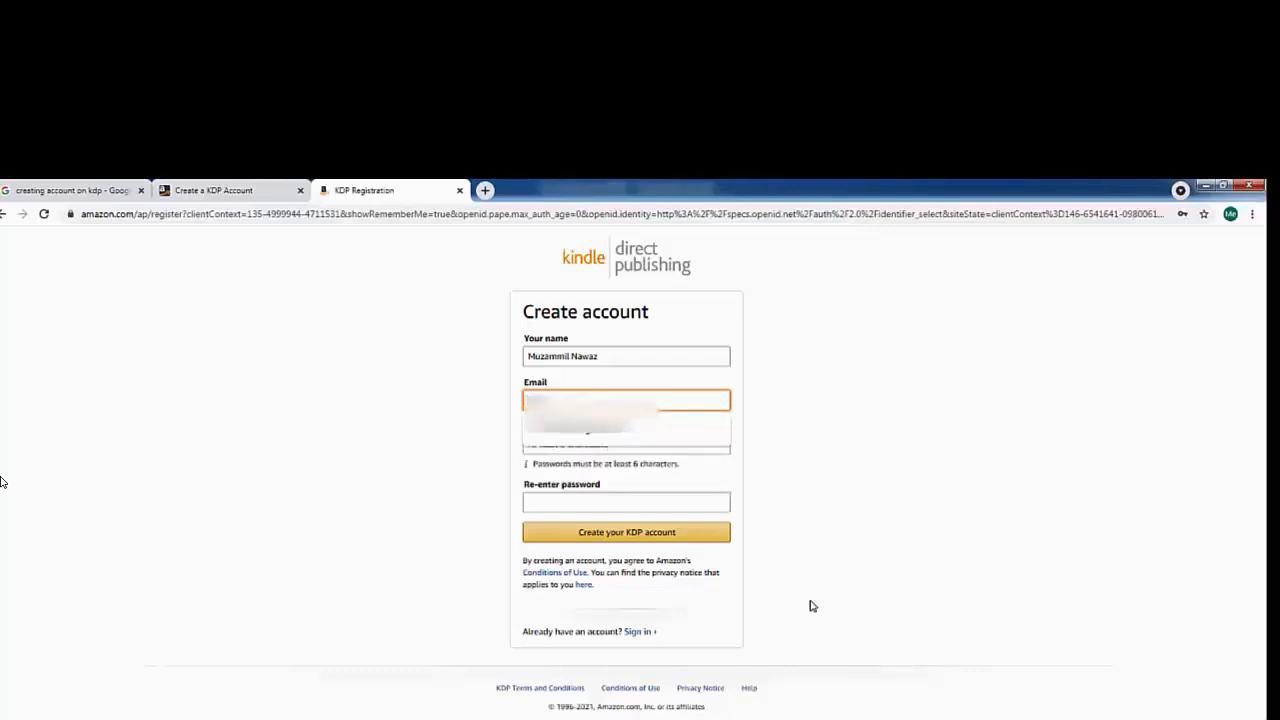
pyautogui.press('Down')
pyautogui.press('Return')
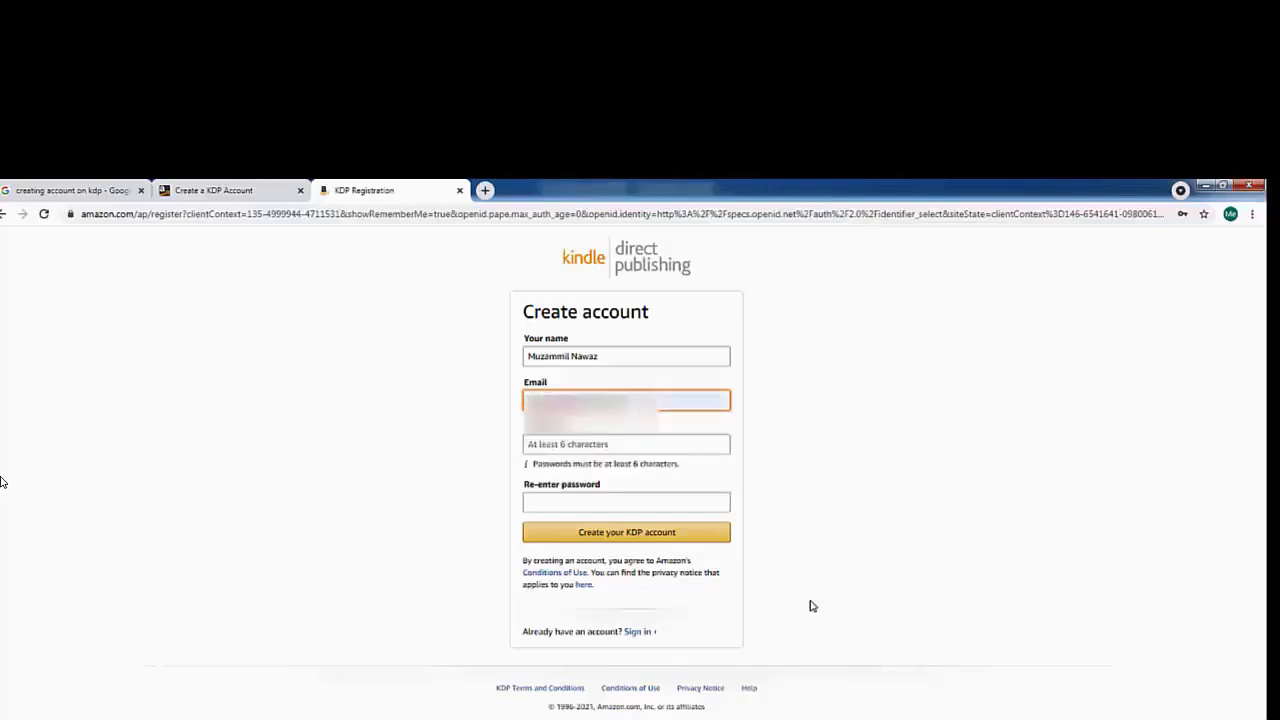
pyautogui.press('Tab')
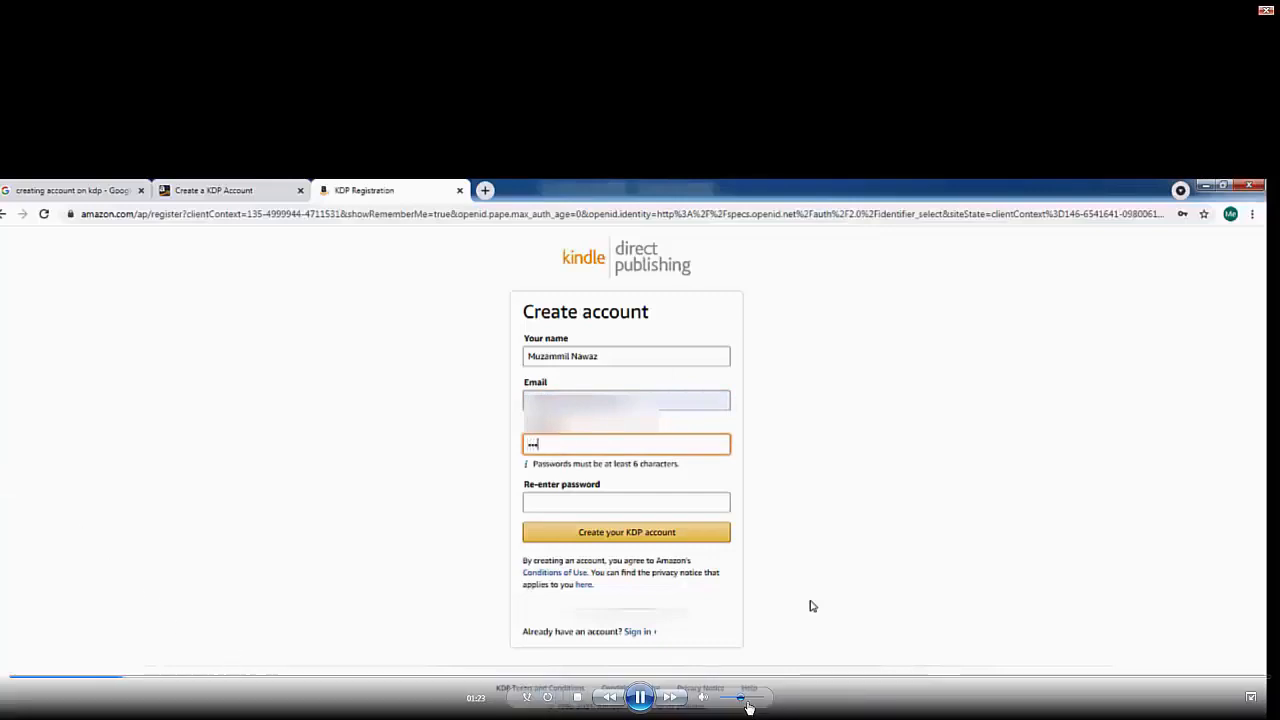
# Raise the media player's volume and return the playing video to full screen.
pyautogui.moveTo(742, 699); pyautogui.dragTo(767, 702)
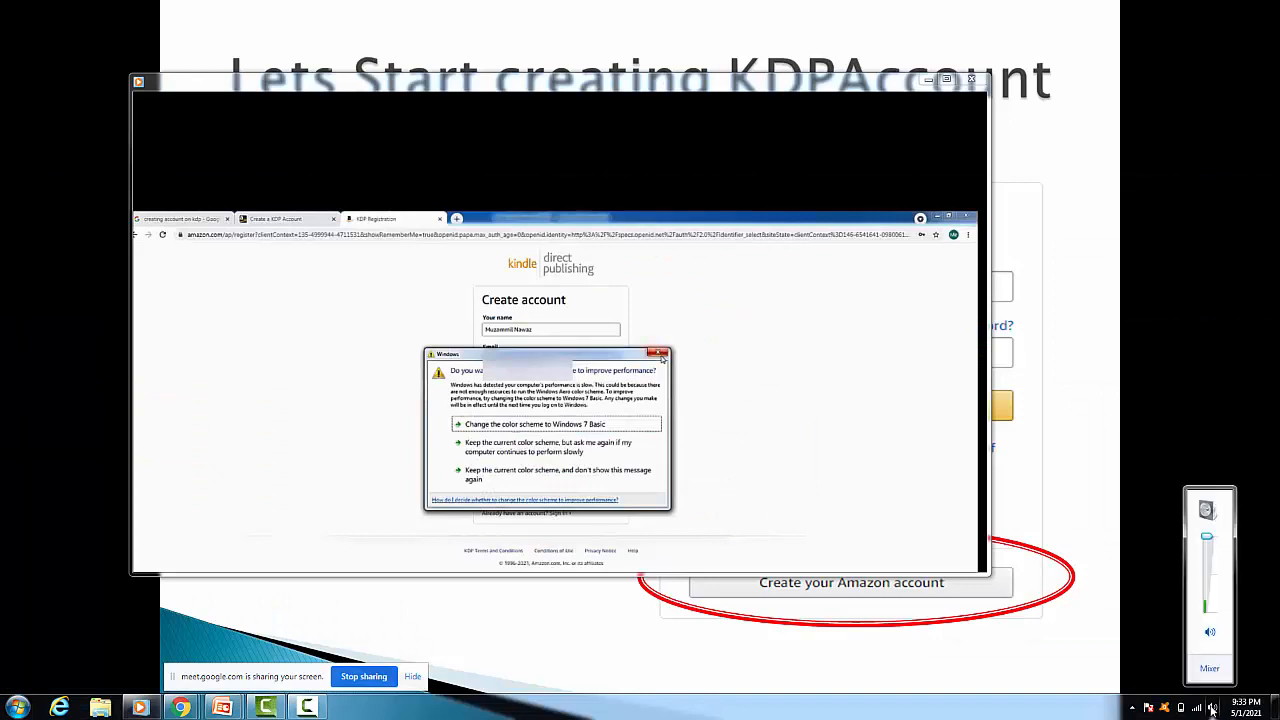
pyautogui.click(143, 708)
pyautogui.doubleClick(674, 437)
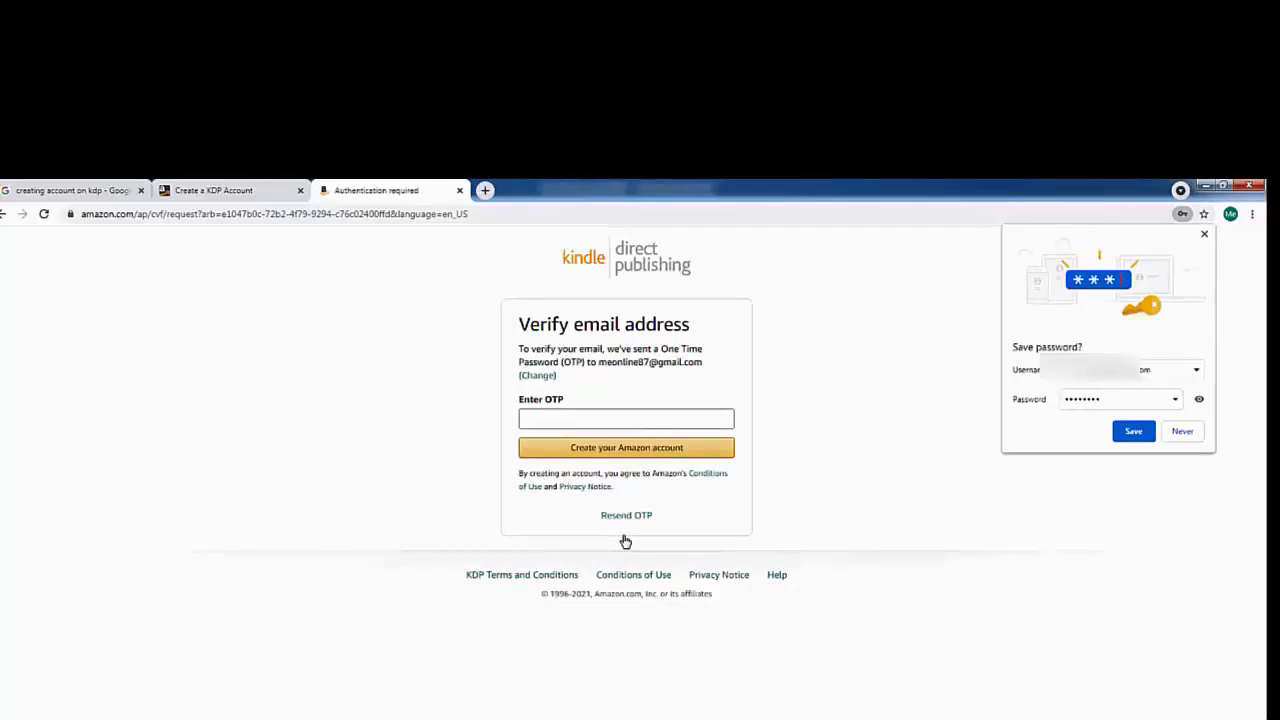
pyautogui.moveTo(1008, 707)
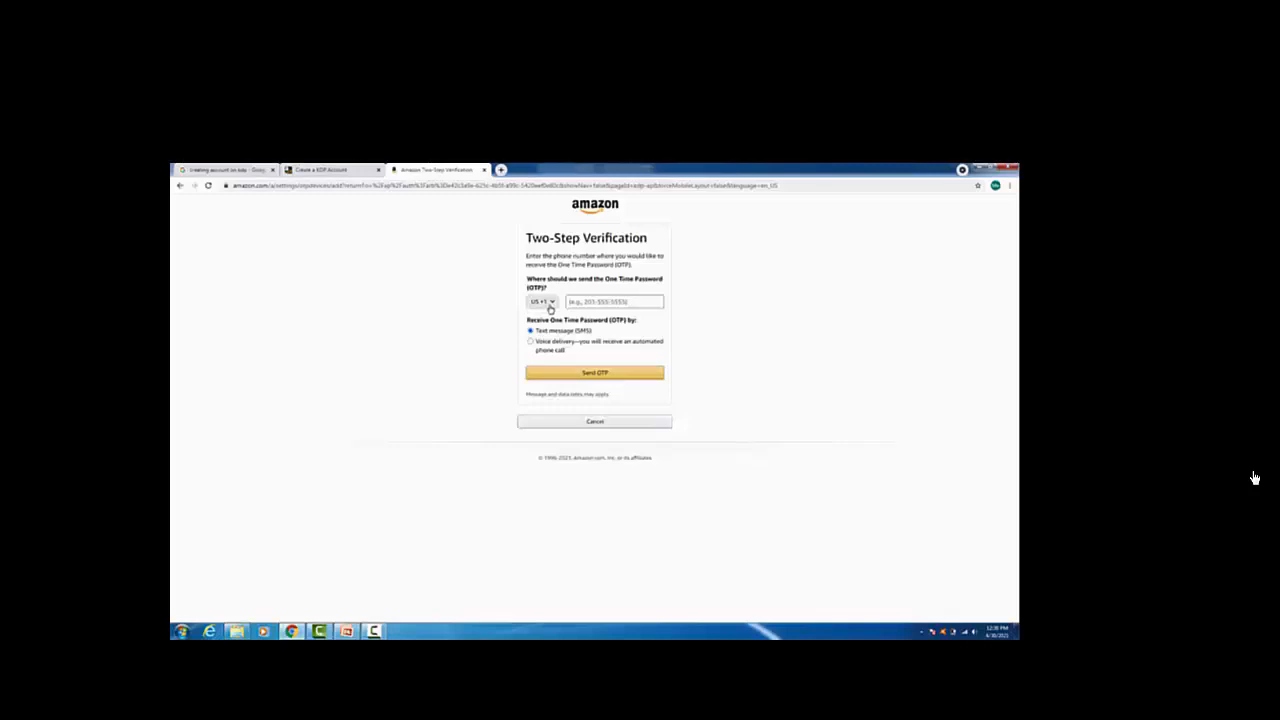
# Request the two-step verification OTP by text message for the mobile phone number with country code Pakistan +92.
pyautogui.click(549, 306)
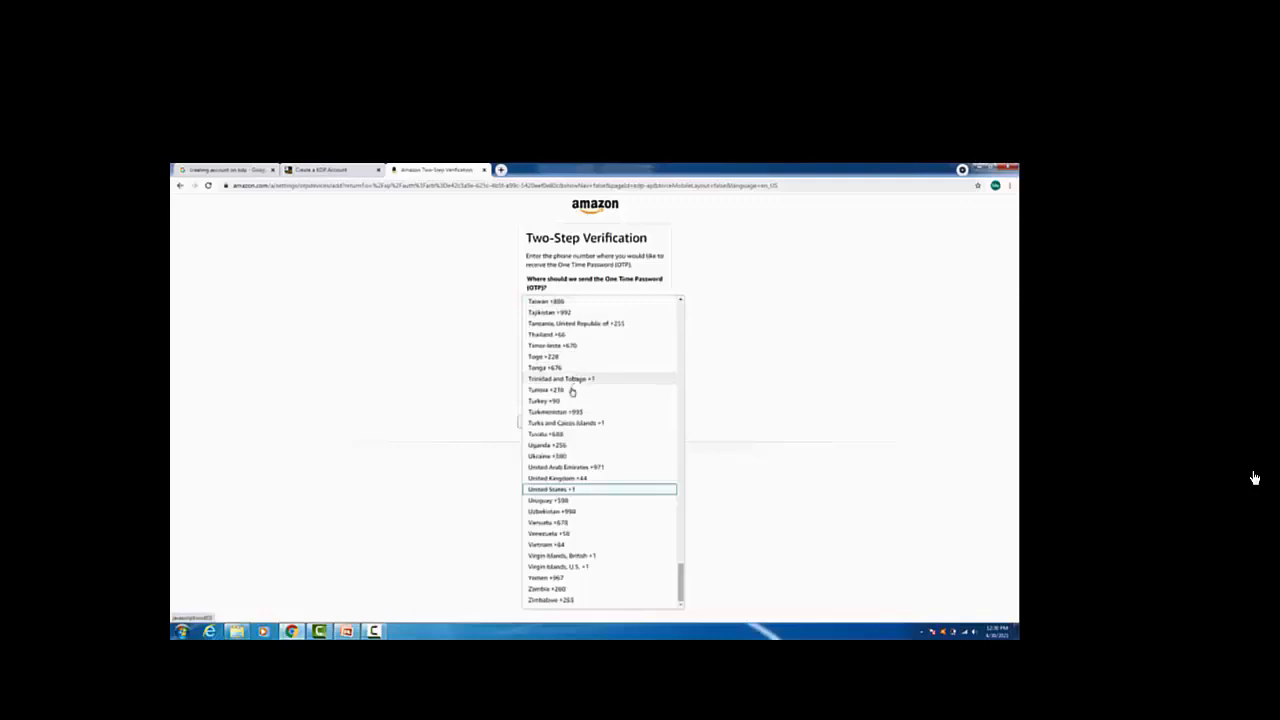
pyautogui.scroll(5, 565, 437)
pyautogui.scroll(5, 565, 437)
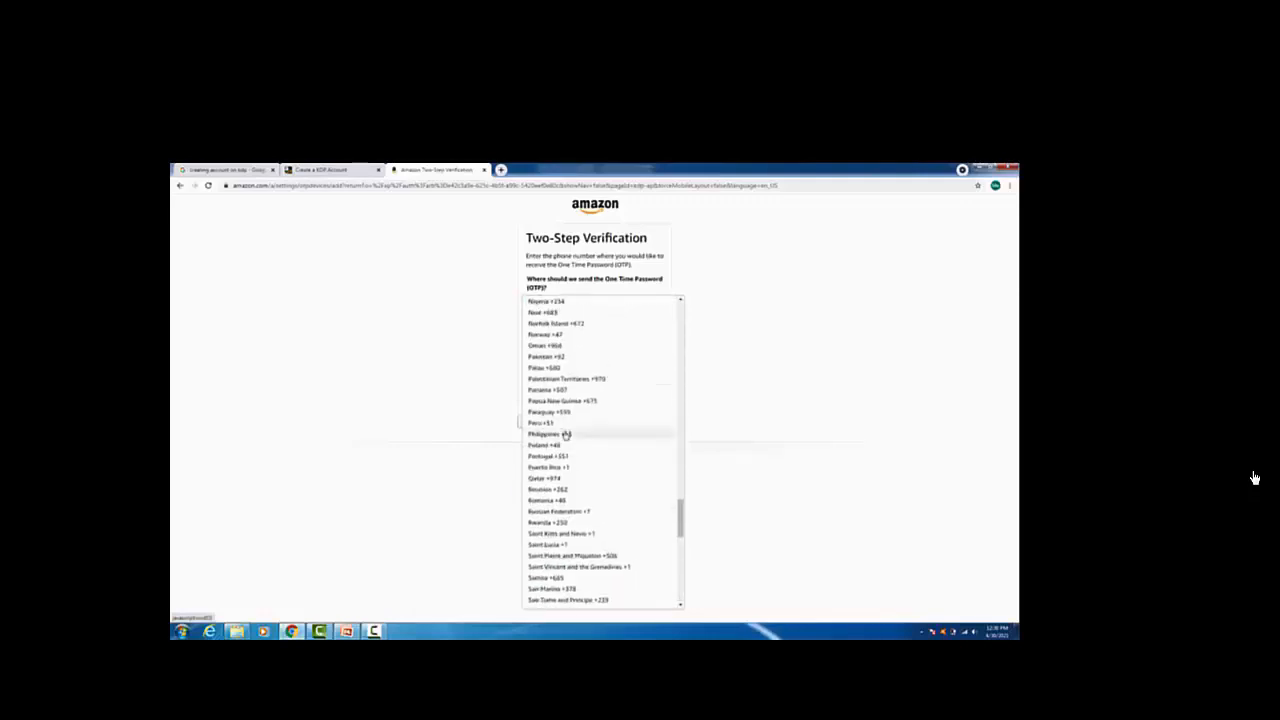
pyautogui.scroll(6, 567, 428)
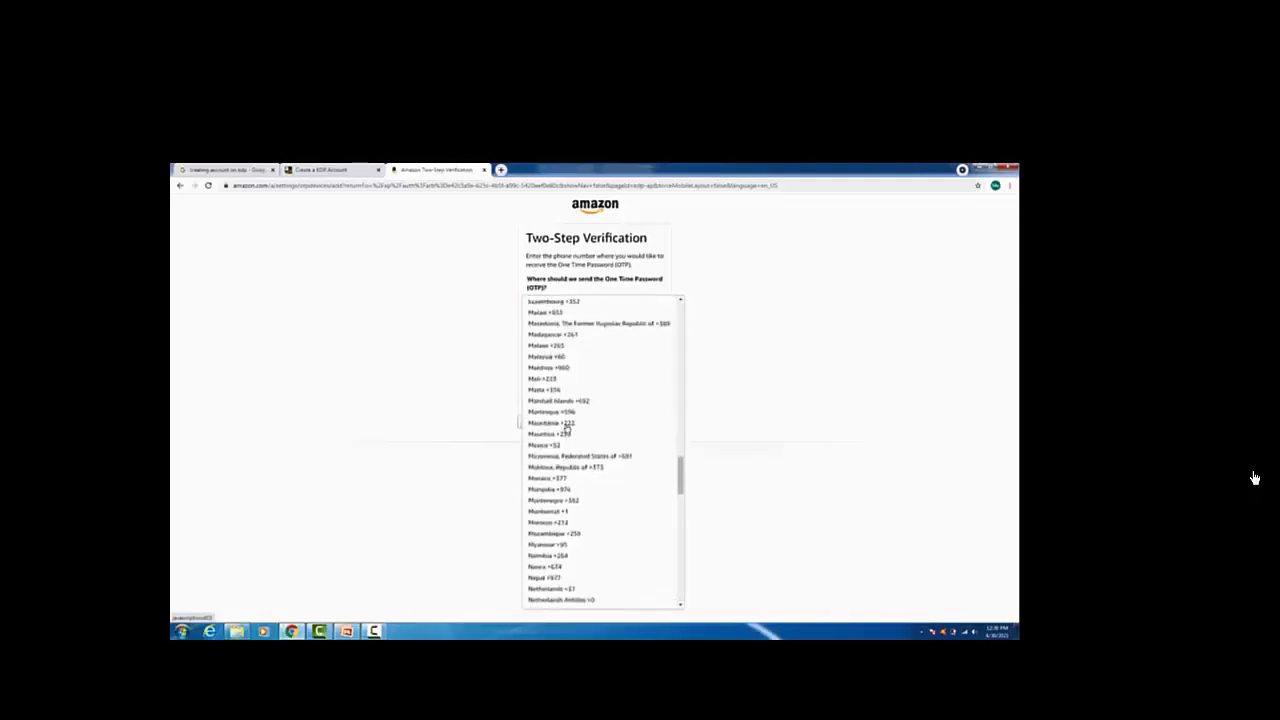
pyautogui.press('p')
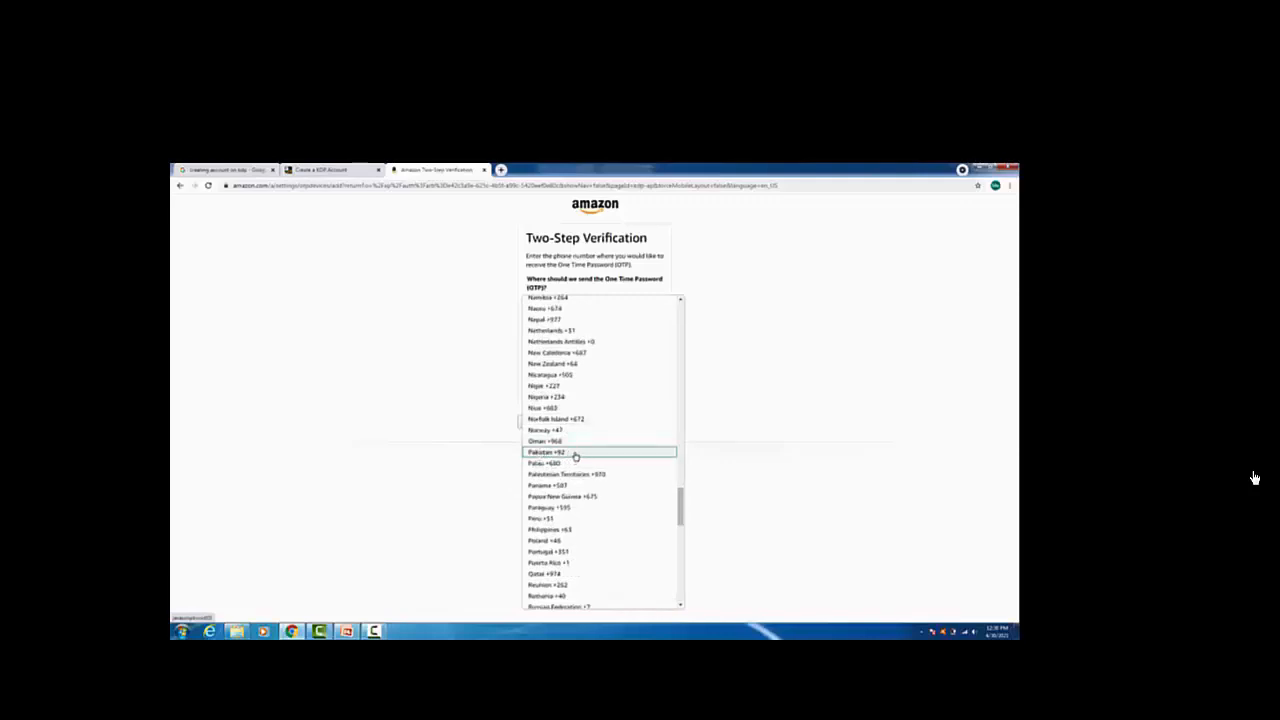
pyautogui.click(573, 453)
pyautogui.click(619, 302)
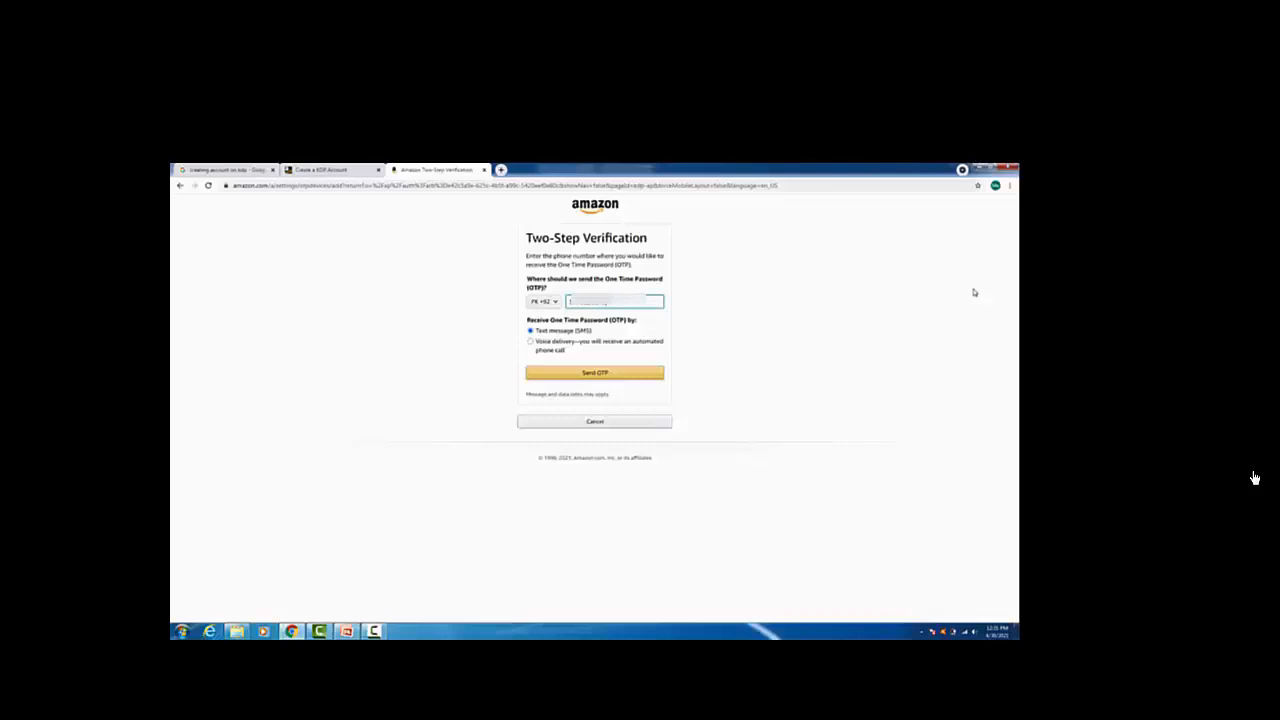
pyautogui.click(597, 378)
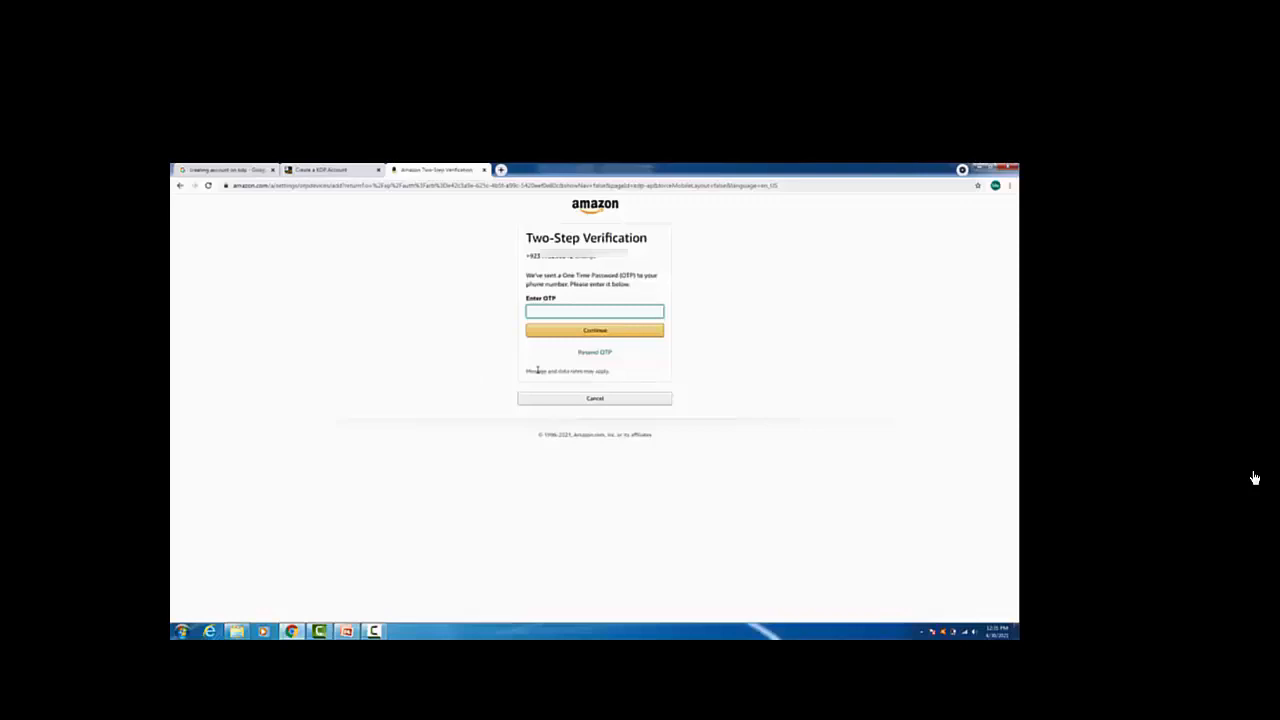
# Enter the One Time Password received by phone and continue to the account page.
pyautogui.click(587, 332)
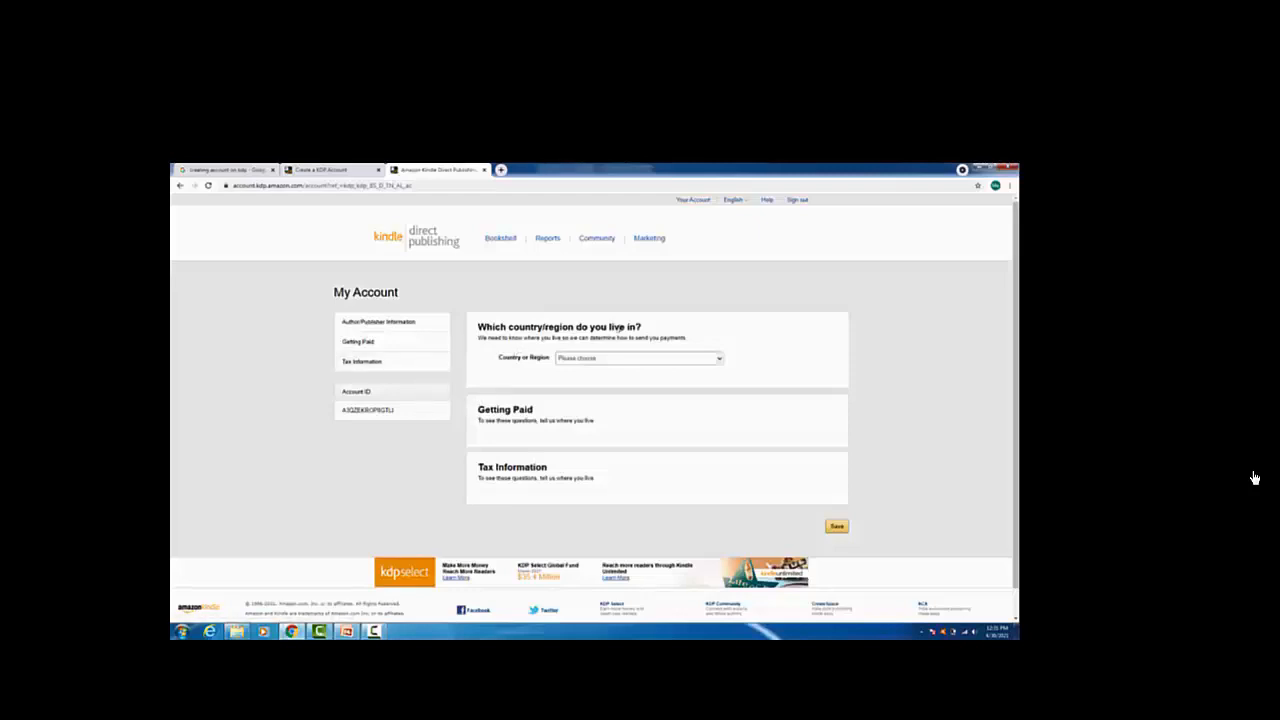
# Set the account's country or region to Pakistan.
pyautogui.scroll(-2, 494, 376)
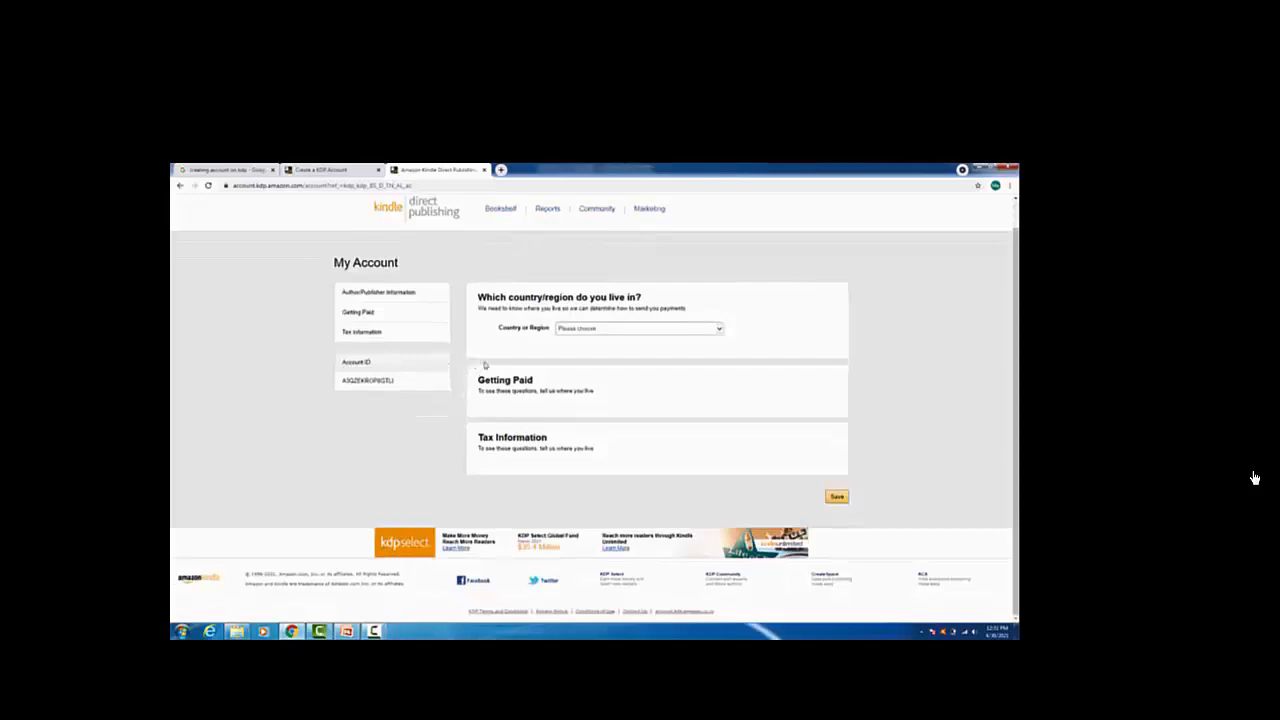
pyautogui.click(719, 331)
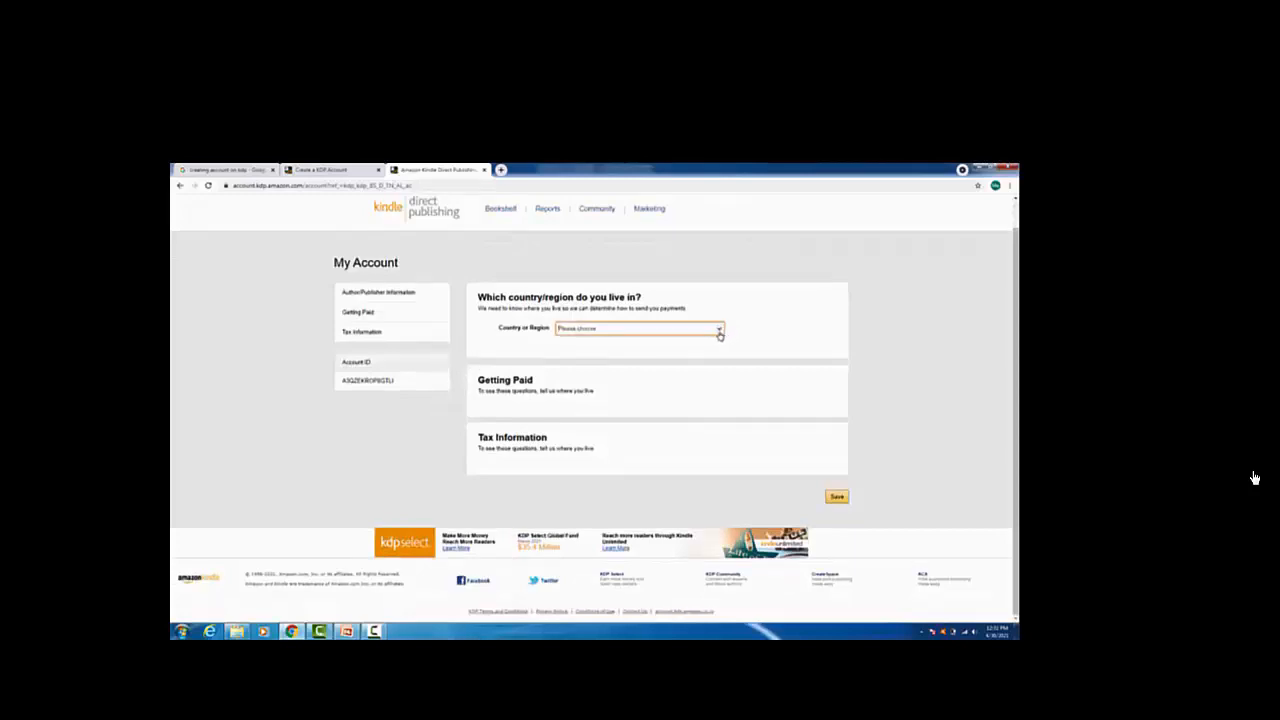
pyautogui.click(719, 333)
pyautogui.write('pa')
pyautogui.click(719, 333)
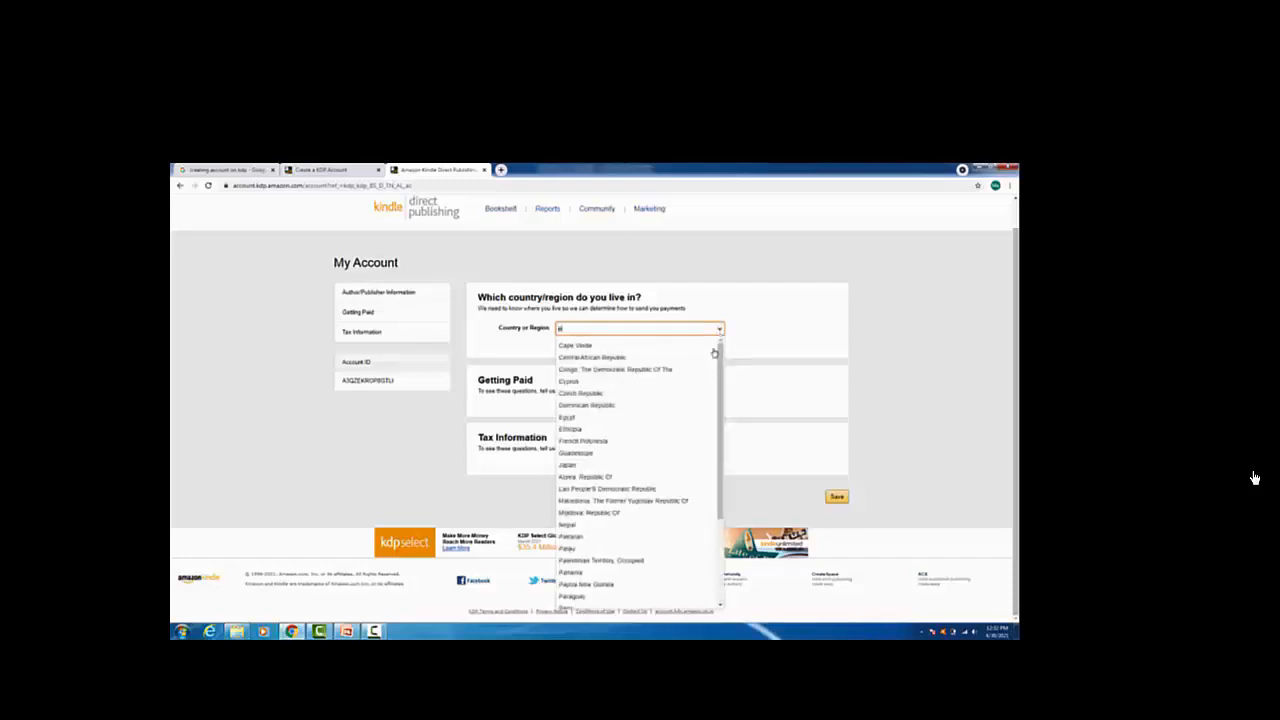
pyautogui.click(571, 537)
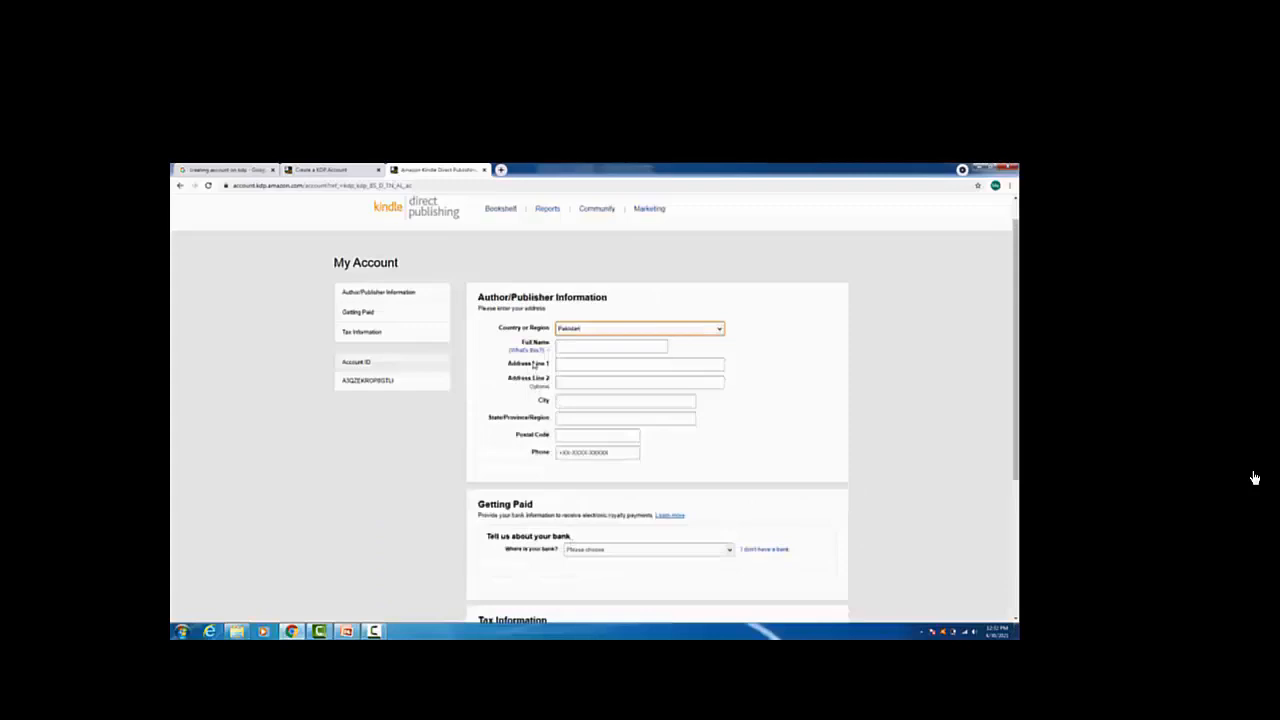
# Enter the author's full name in the Author/Publisher Information and dismiss the Windows color scheme prompt.
pyautogui.click(578, 348)
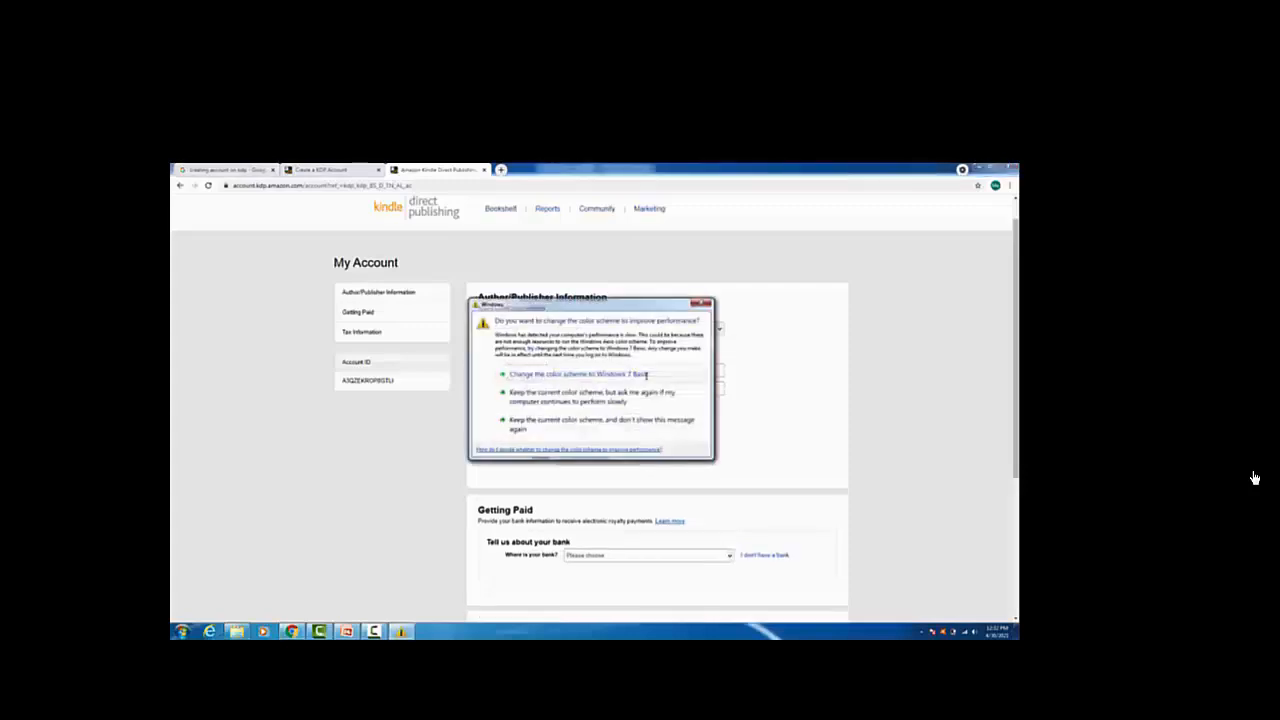
pyautogui.click(647, 374)
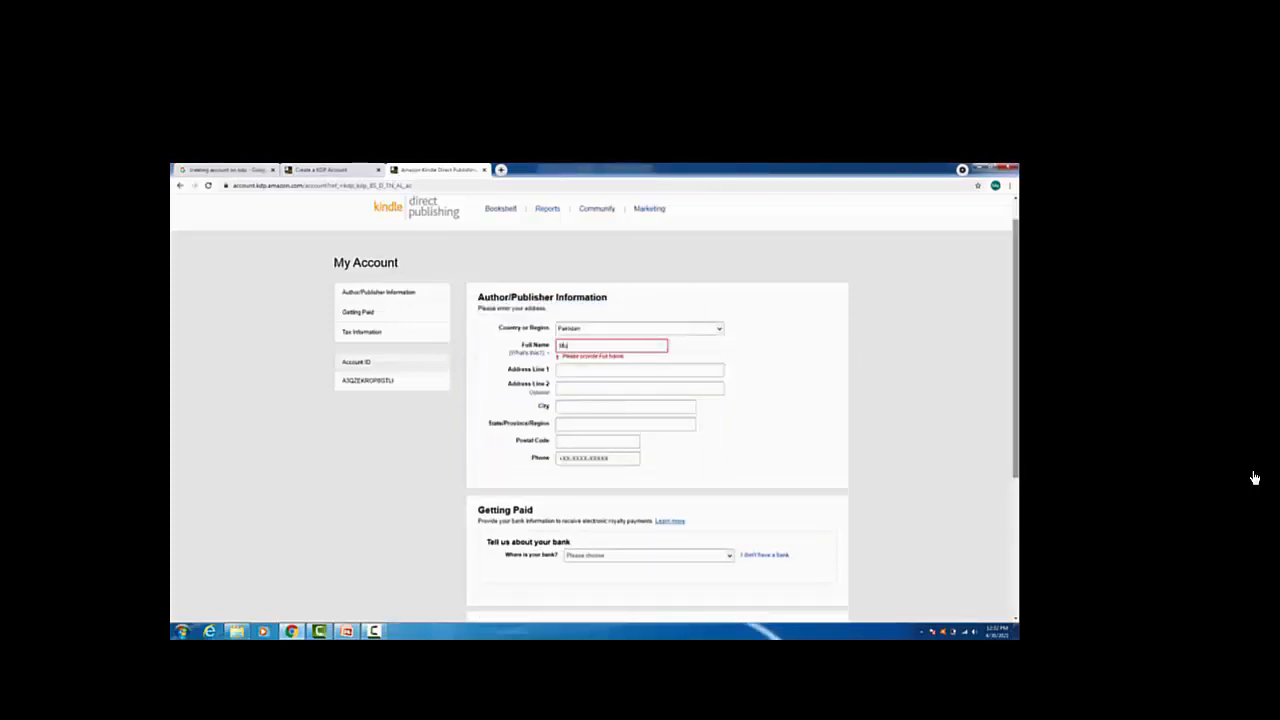
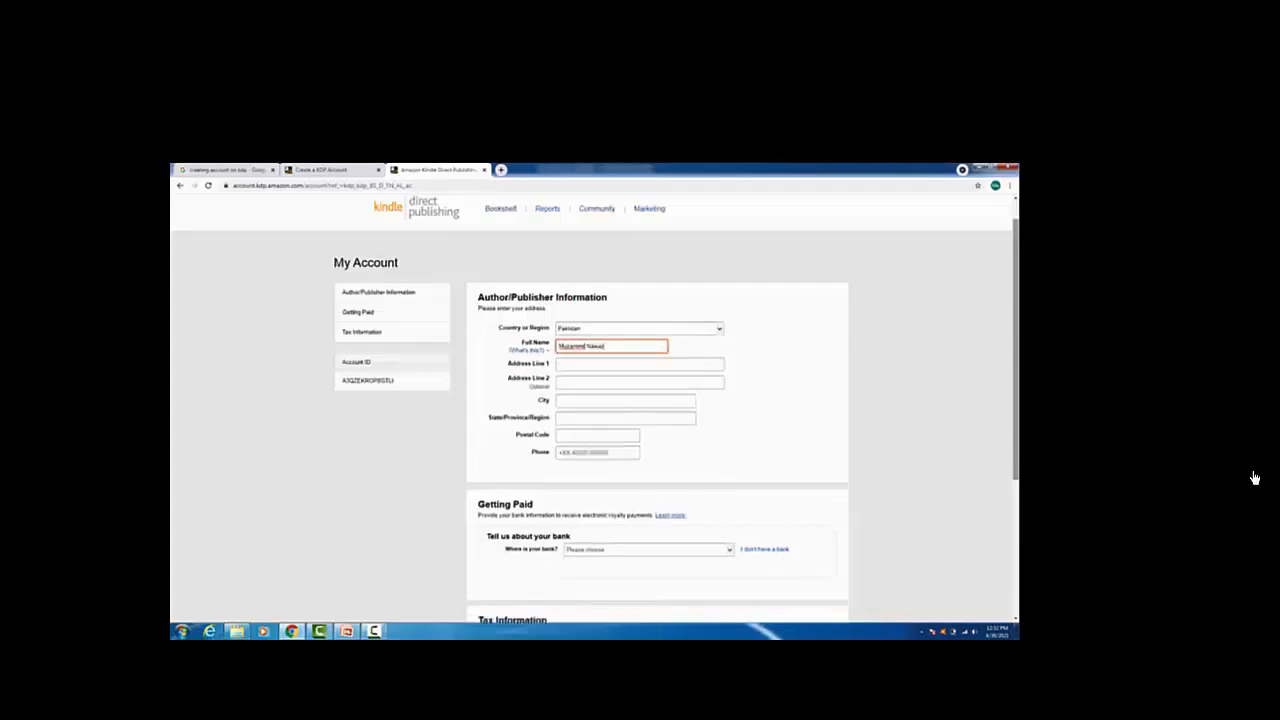
# Fill in the first address line and the city in the Author/Publisher Information.
pyautogui.click(605, 365)
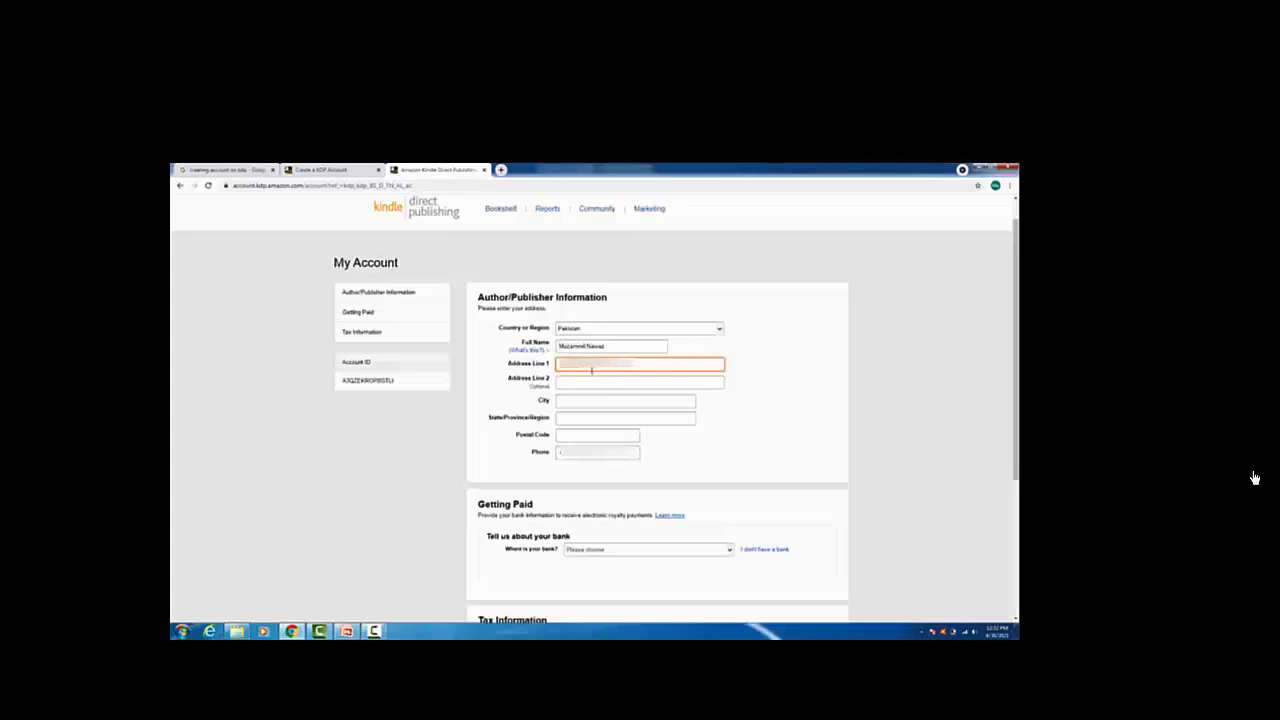
pyautogui.click(593, 400)
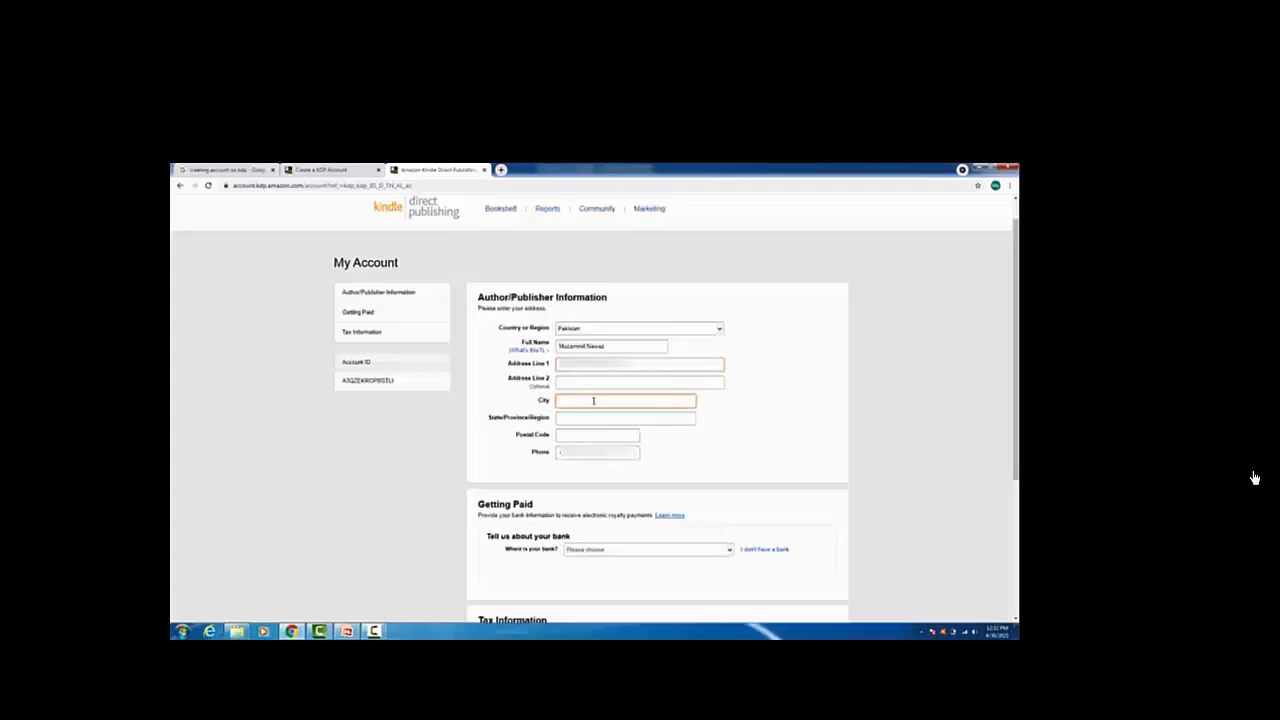
pyautogui.write('Islamabad')
# Enter the state or province and the postal code for the author's address.
pyautogui.click(572, 418)
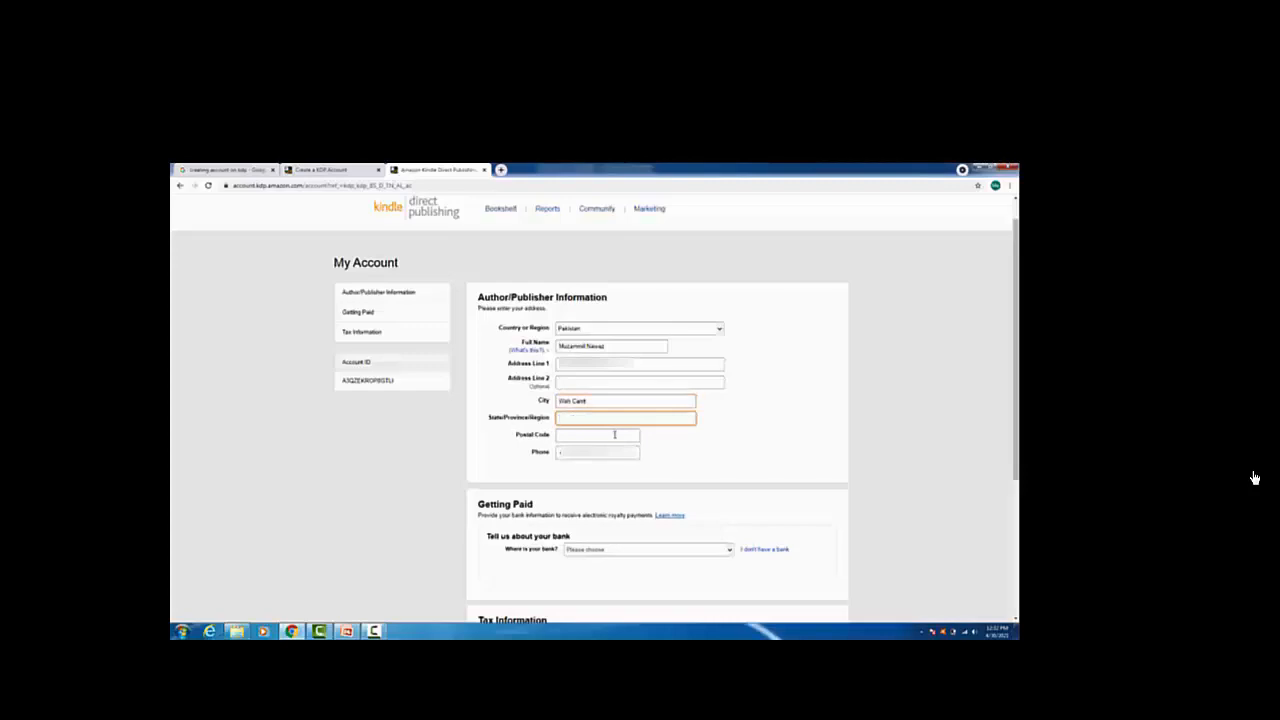
pyautogui.write('Punjab')
pyautogui.click(582, 437)
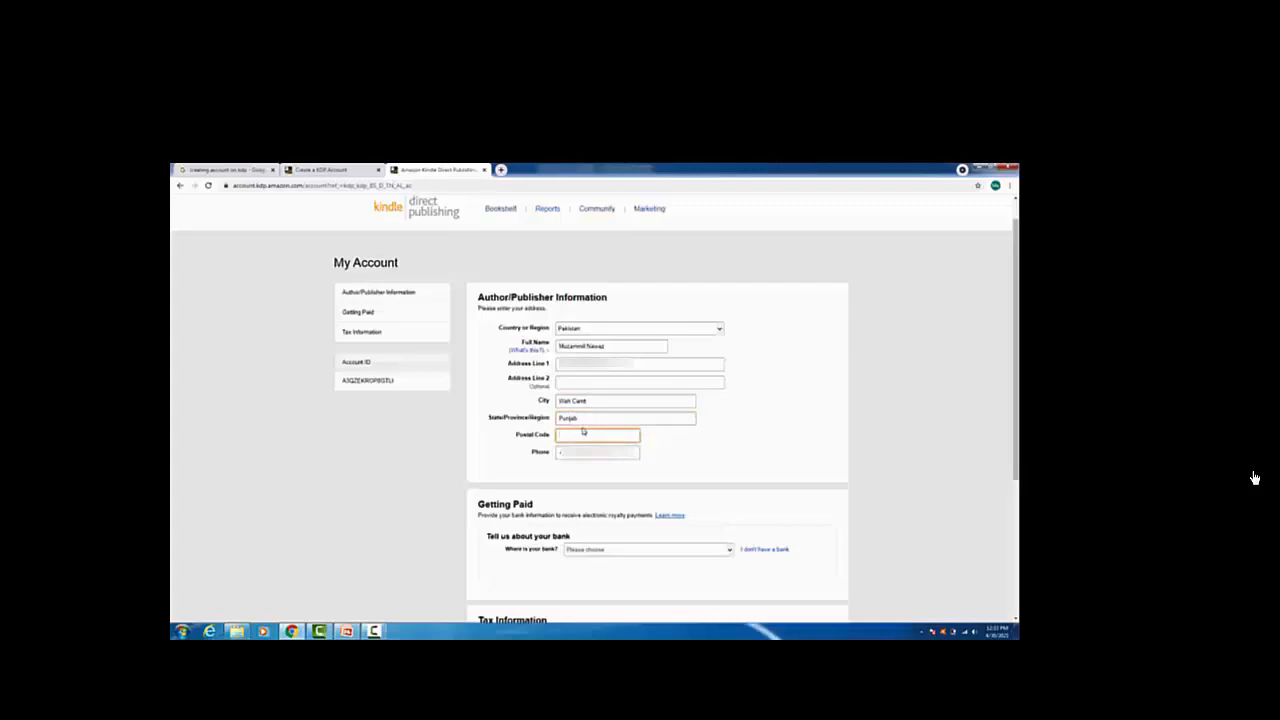
pyautogui.write('47')
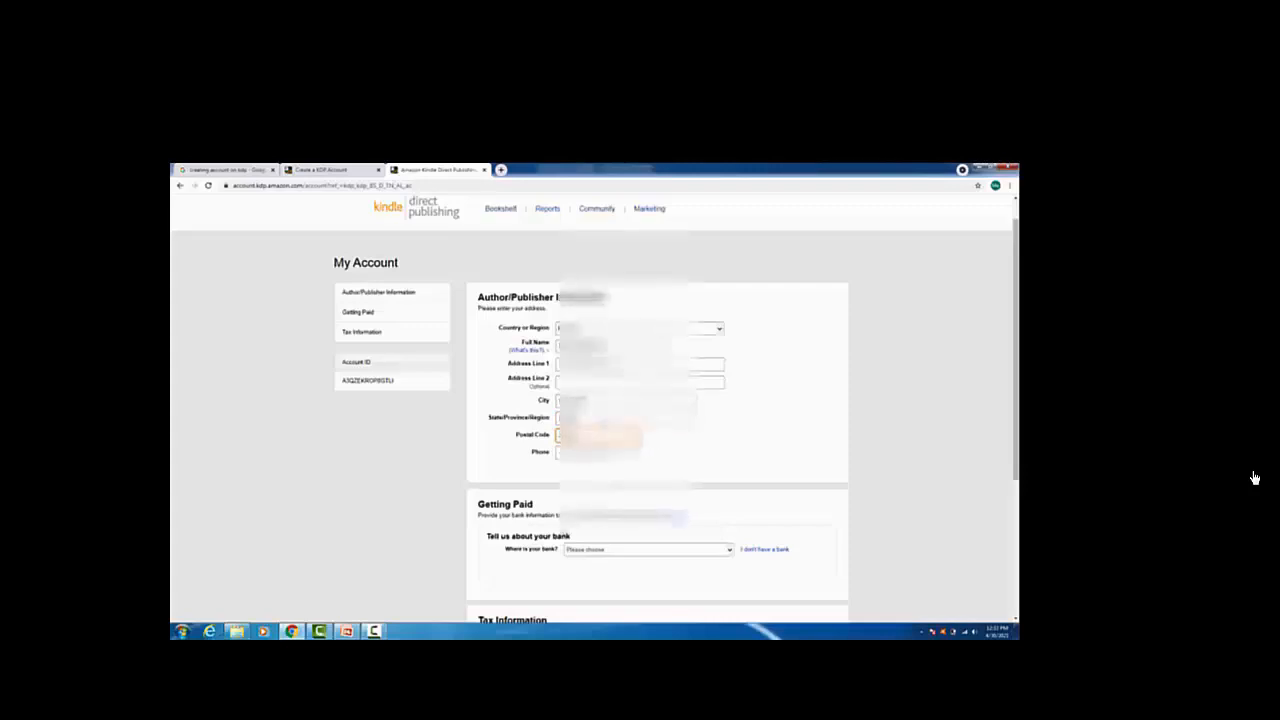
pyautogui.press('Tab')
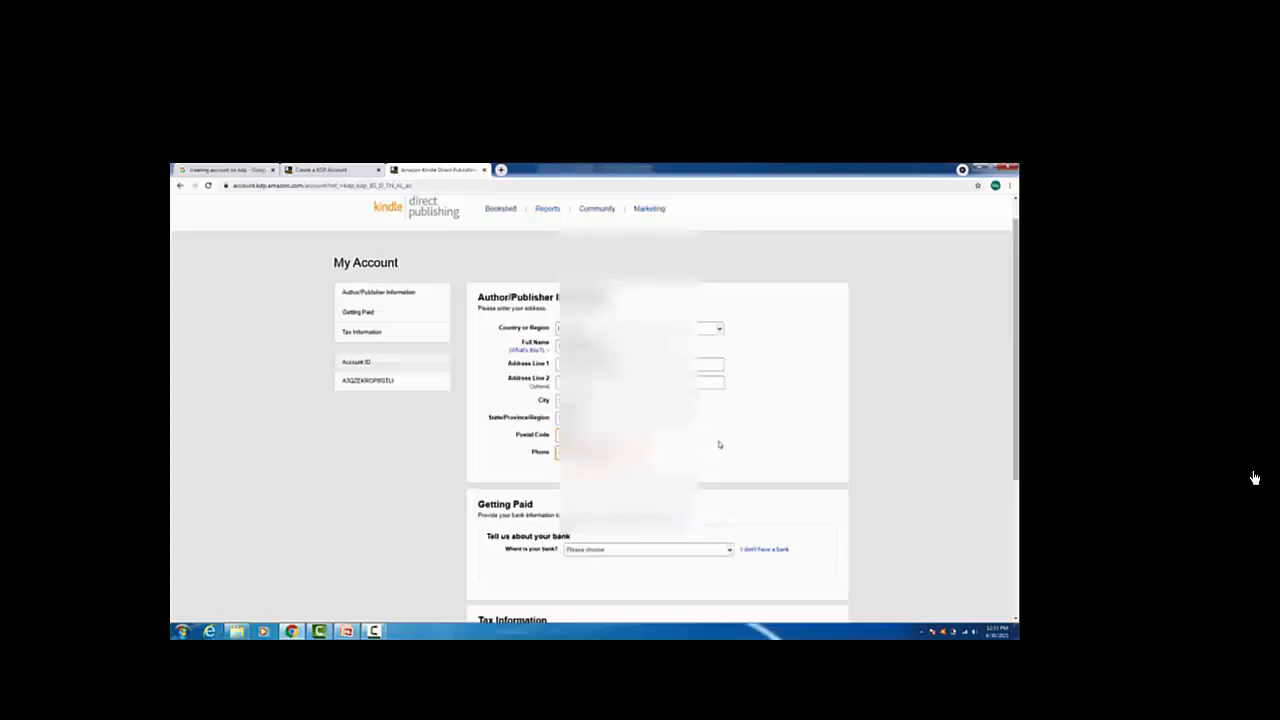
# Choose Pakistan as the bank's location in the Getting Paid section.
pyautogui.scroll(-2, 719, 444)
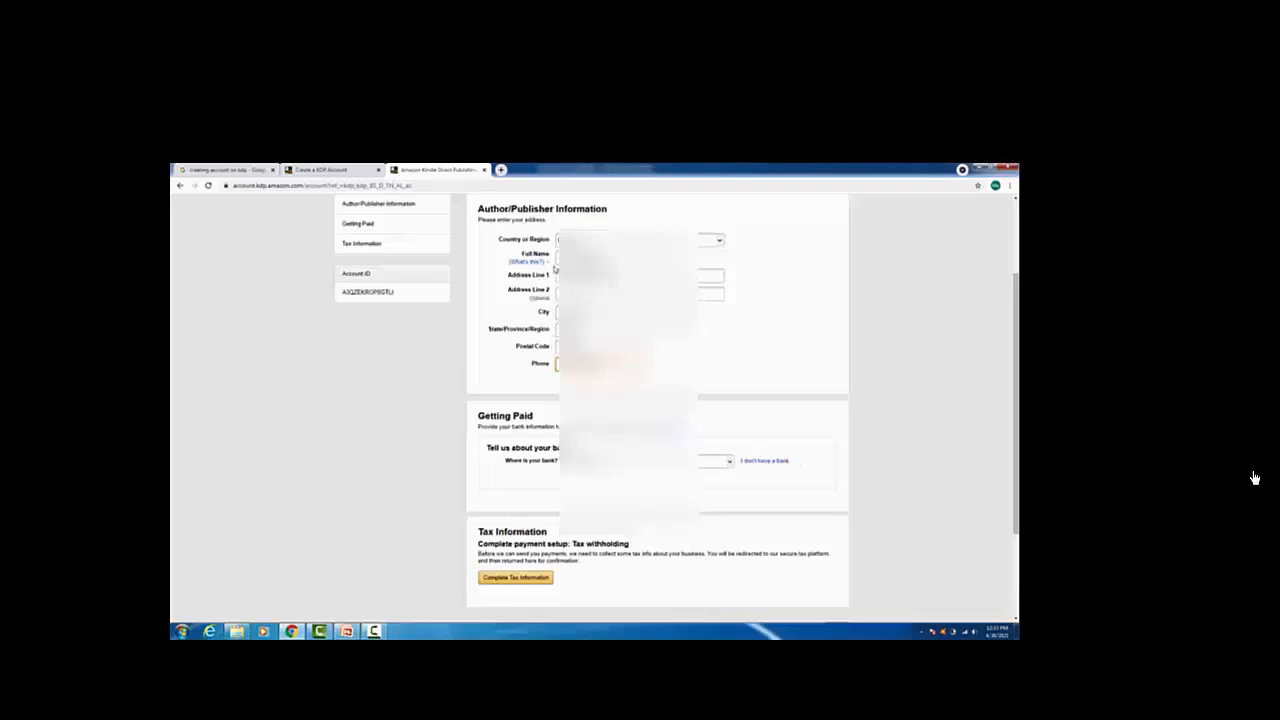
pyautogui.scroll(-1, 481, 376)
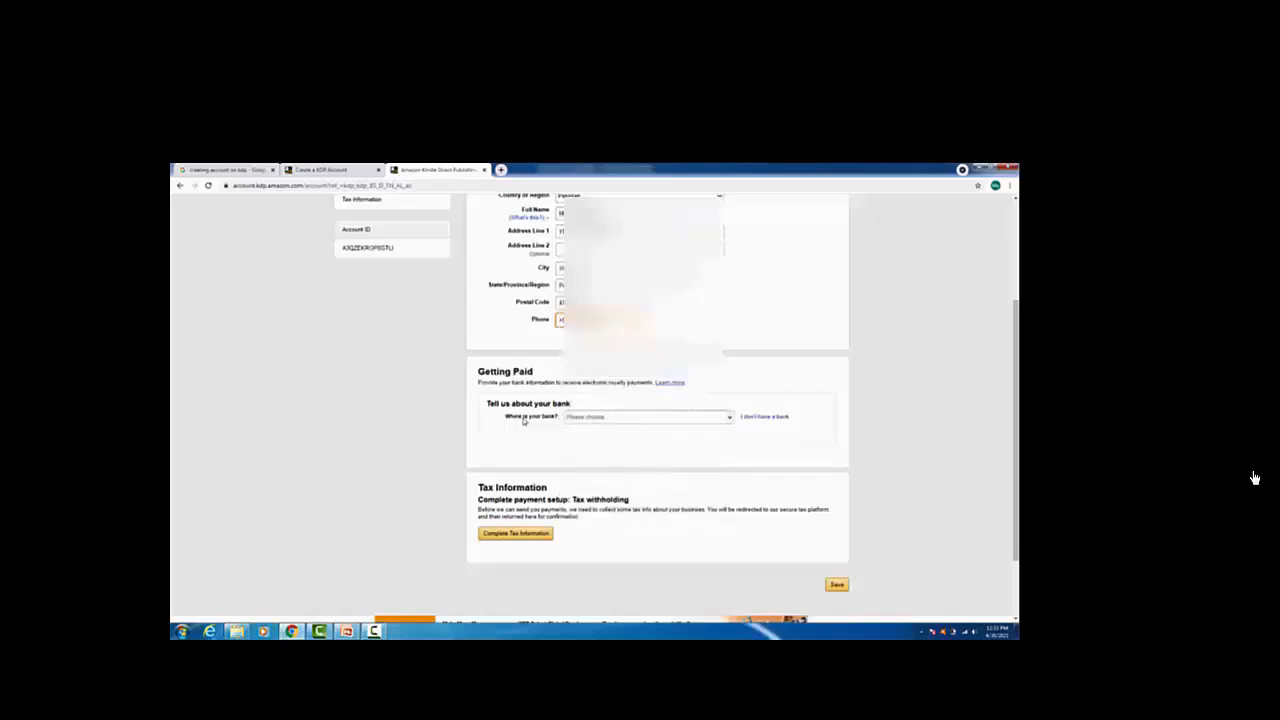
pyautogui.click(728, 419)
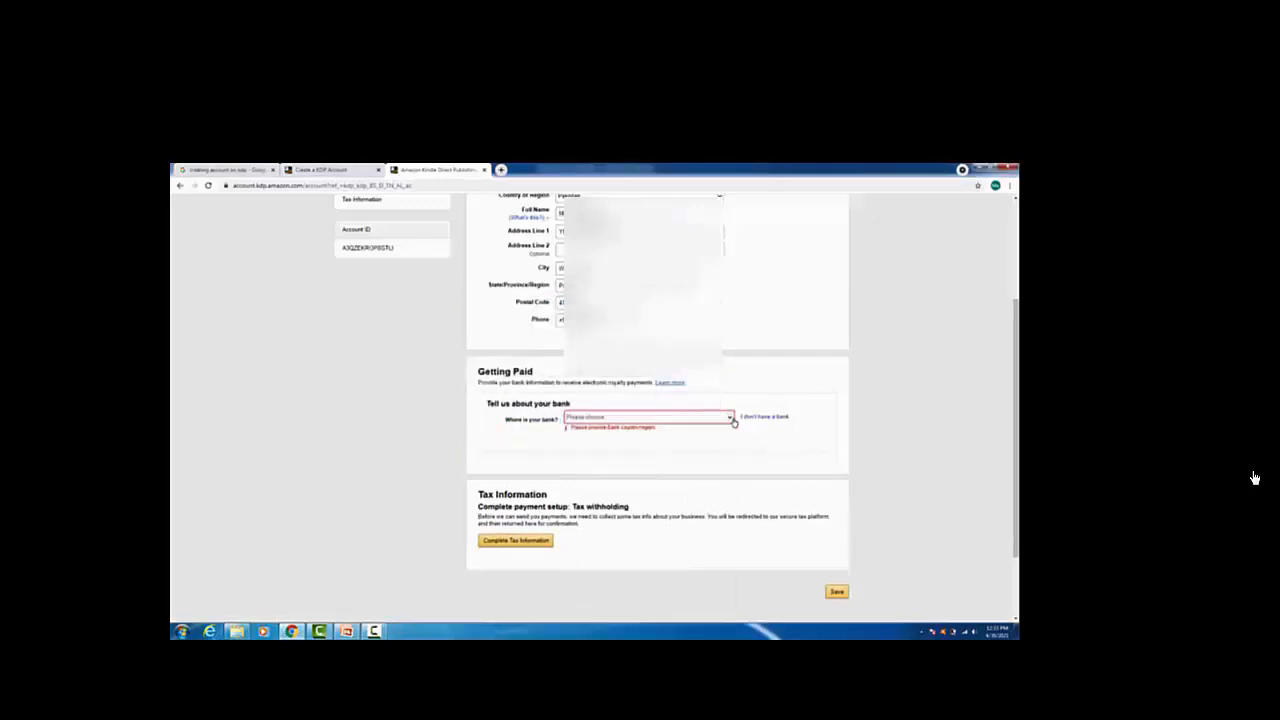
pyautogui.click(731, 419)
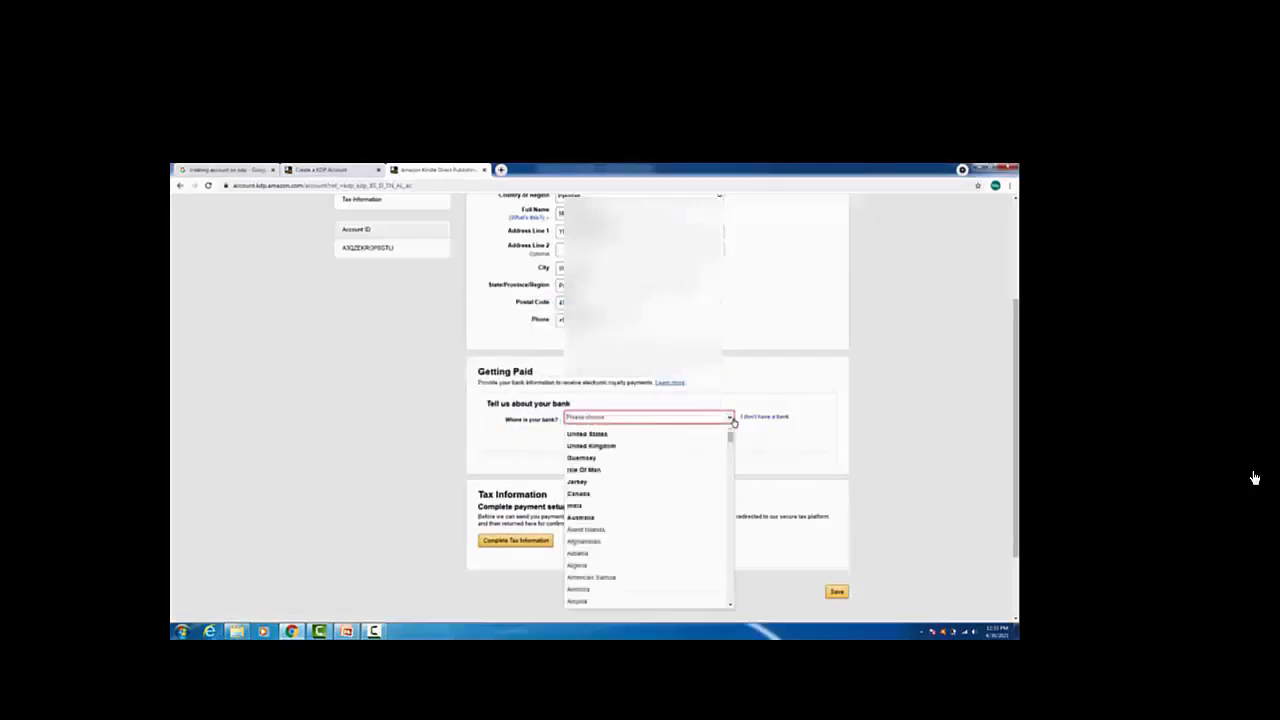
pyautogui.write('p')
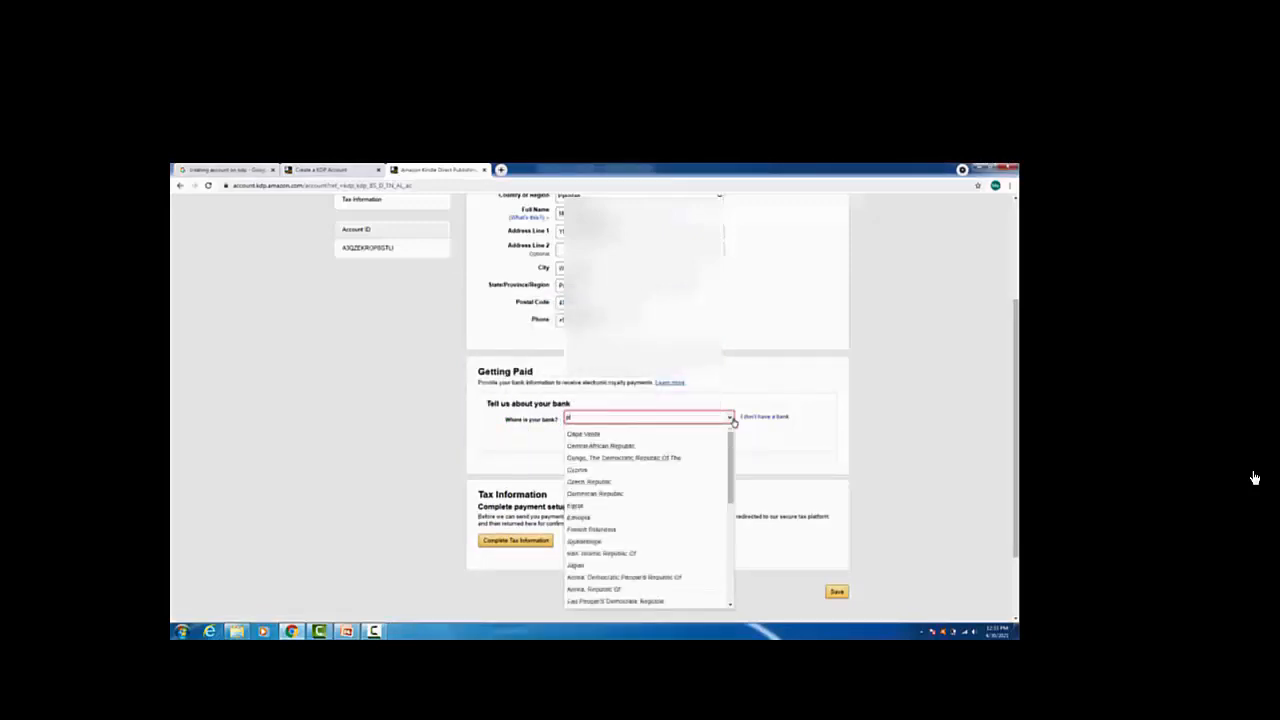
pyautogui.scroll(-3, 651, 474)
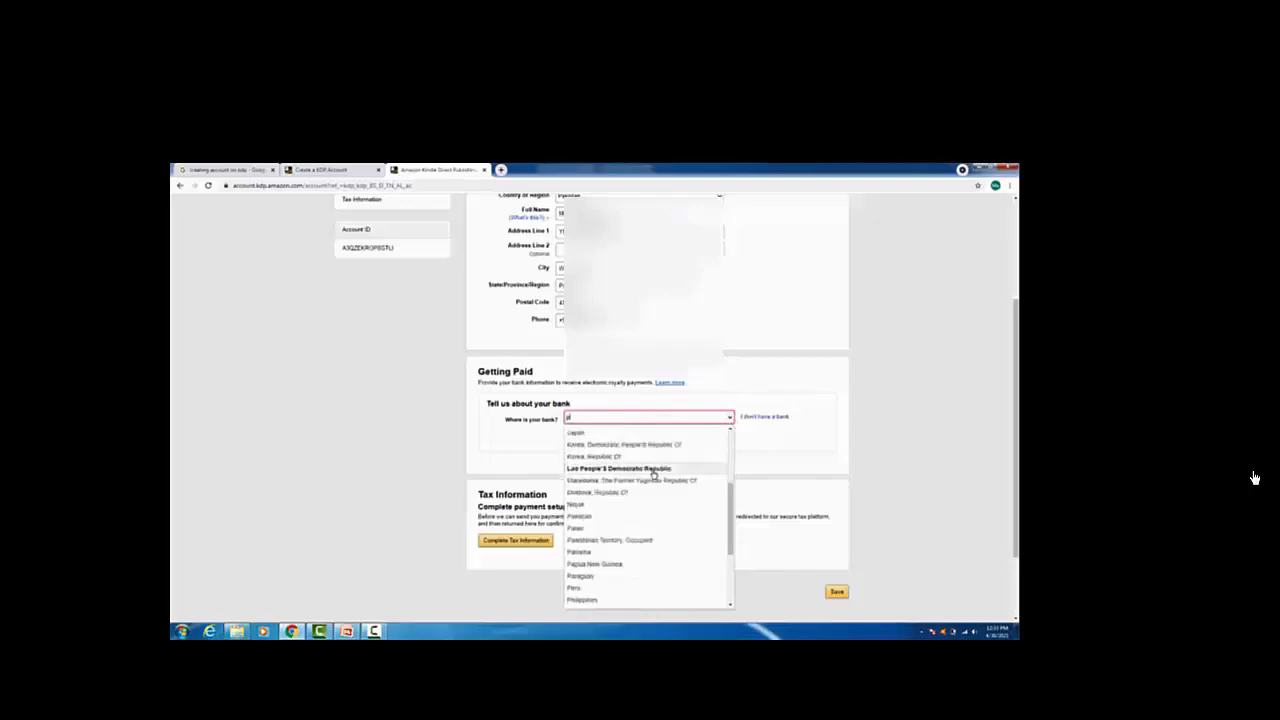
pyautogui.click(587, 518)
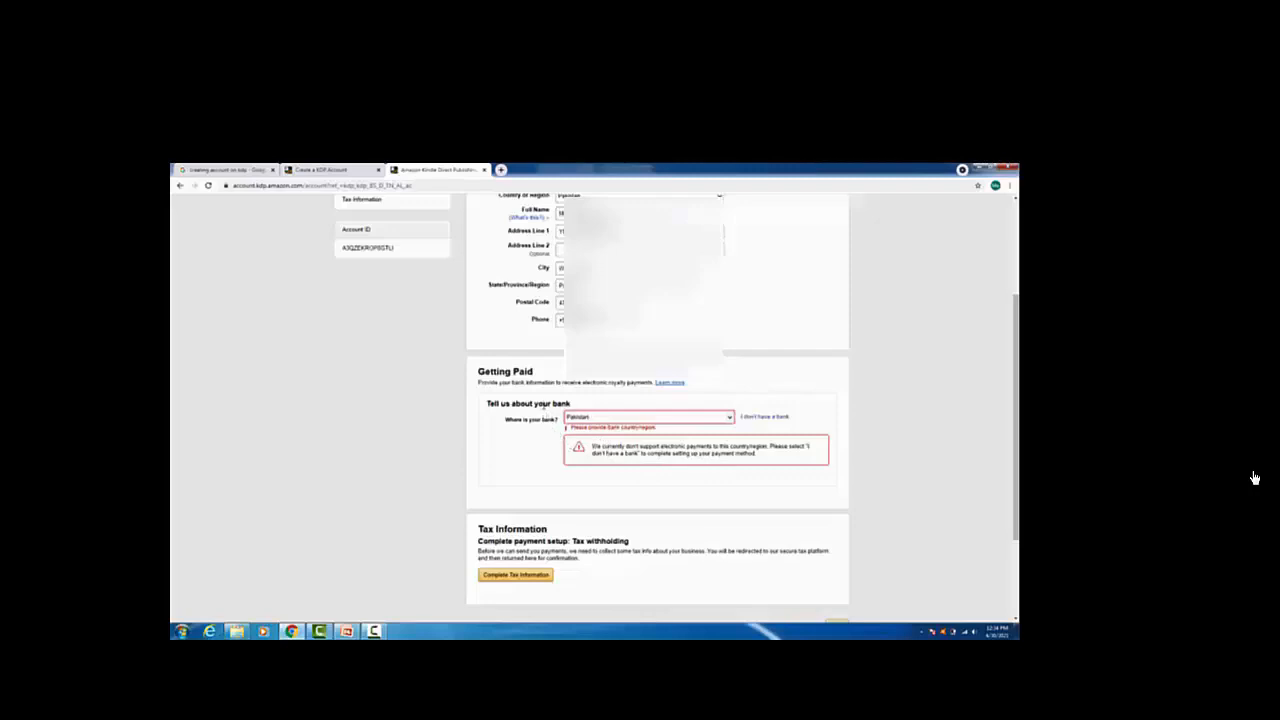
pyautogui.click(587, 403)
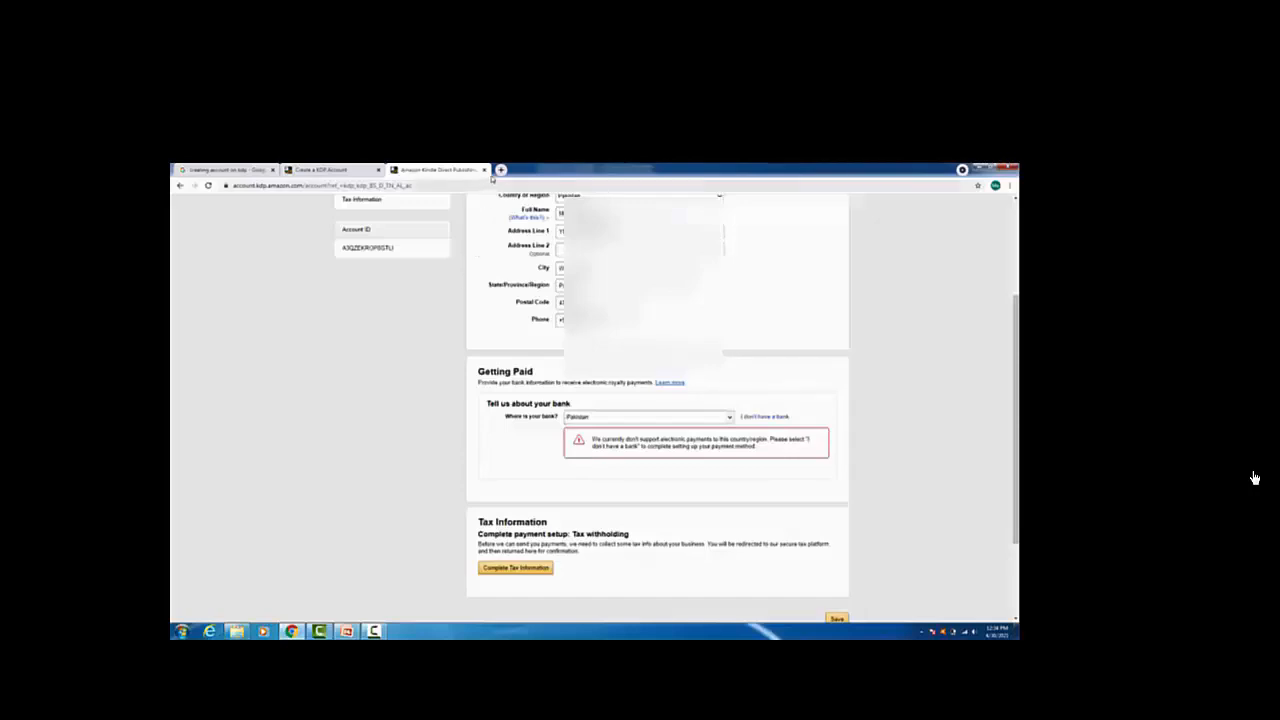
# Open payoneer.com in a new browser tab, reload it after the connection error, and go to the account sign-in page.
pyautogui.click(501, 169)
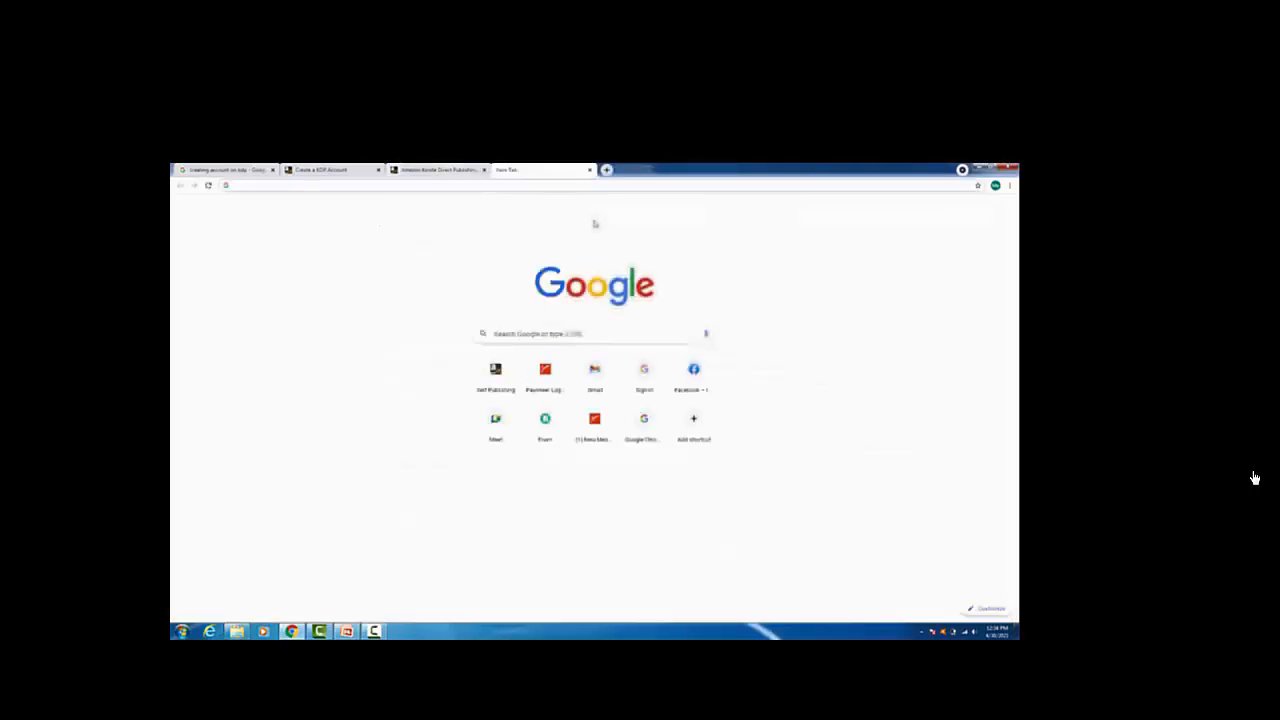
pyautogui.write('pay')
pyautogui.press('Return')
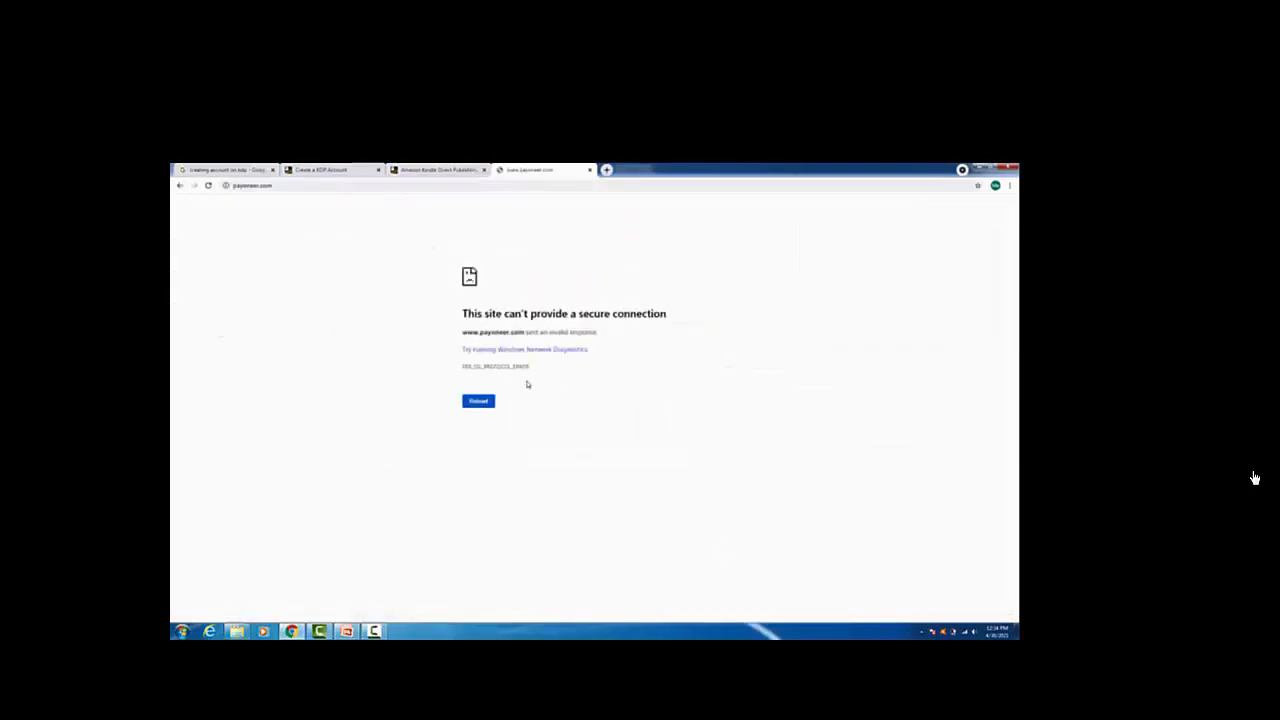
pyautogui.click(478, 401)
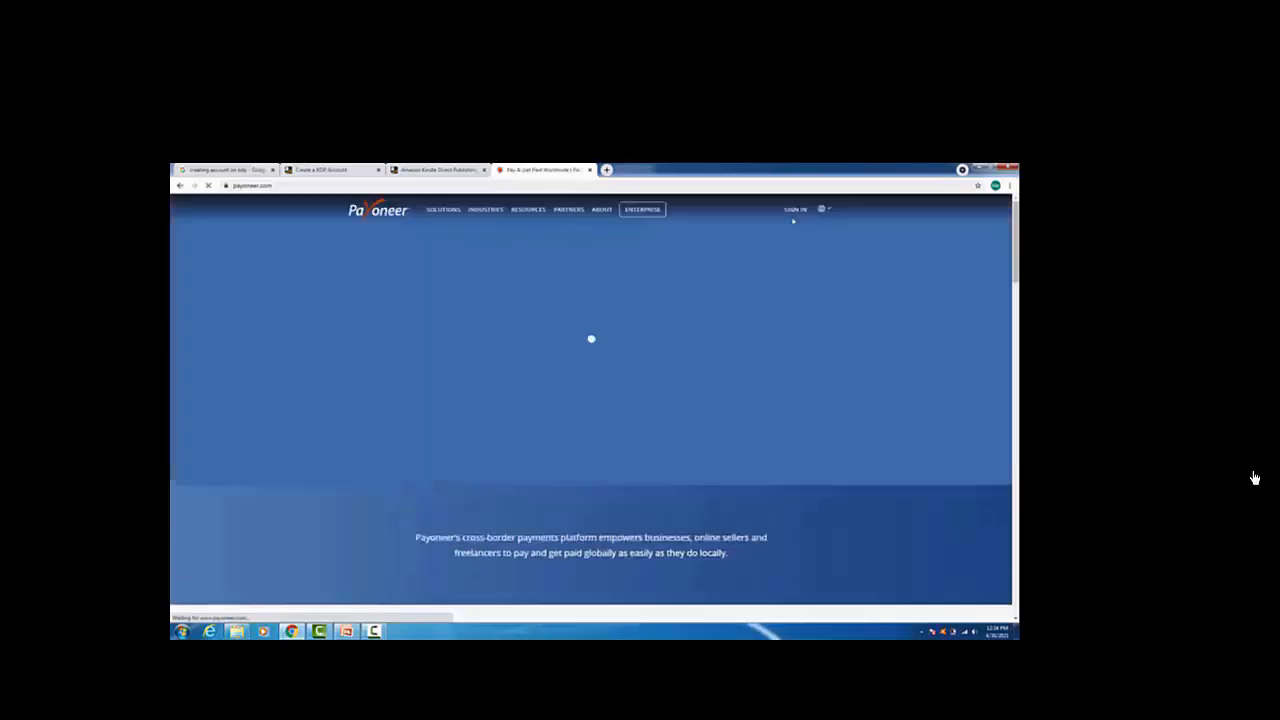
pyautogui.click(794, 211)
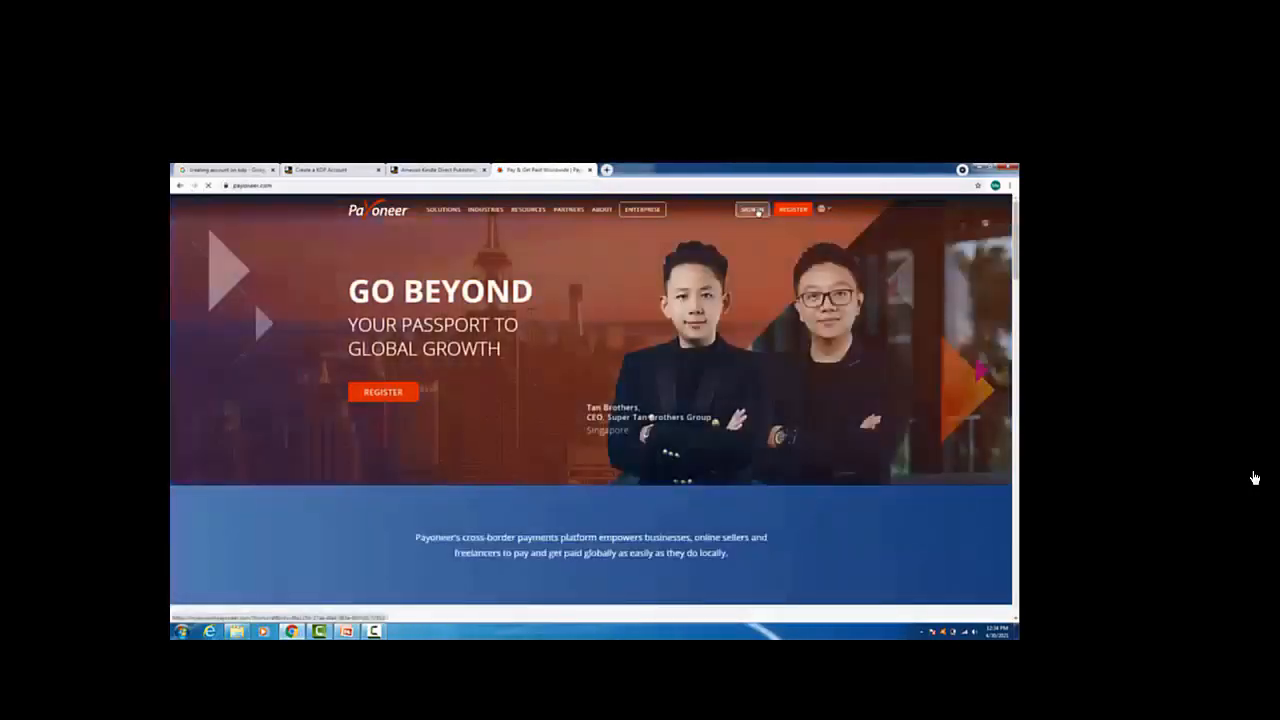
pyautogui.click(755, 209)
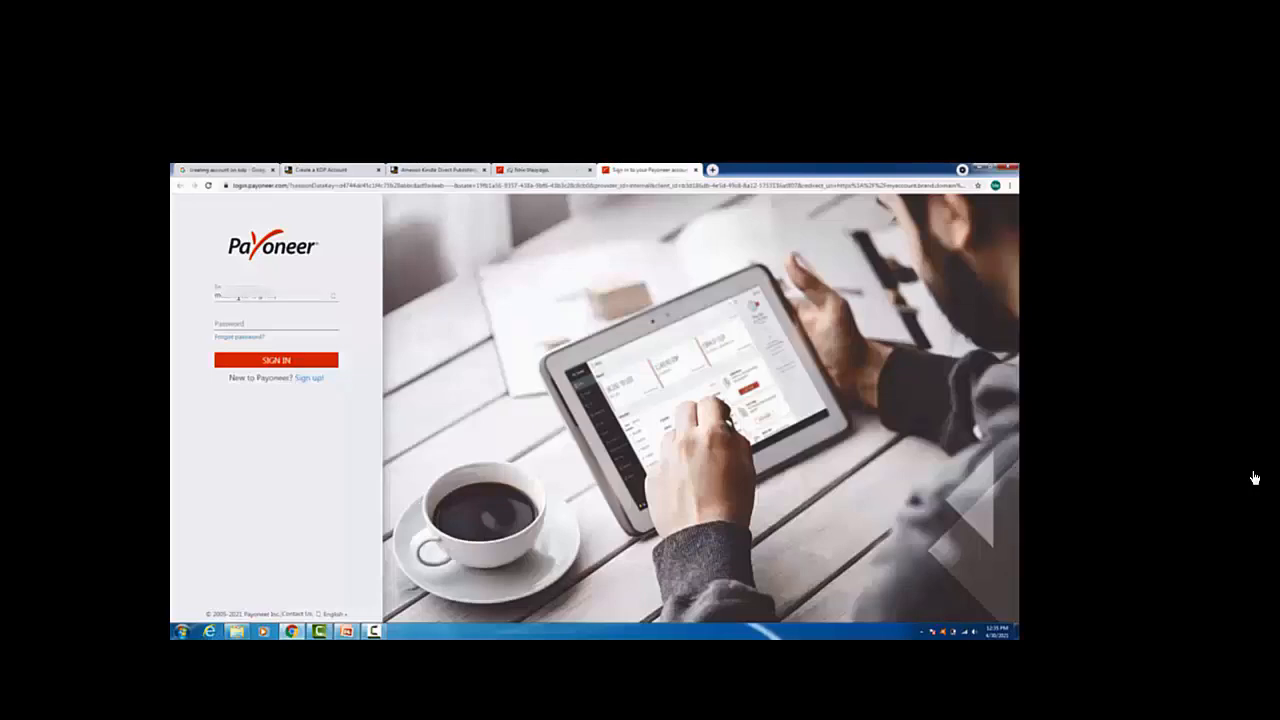
# Enter the Payoneer account password and sign in.
pyautogui.write('•••••')
pyautogui.click(257, 363)
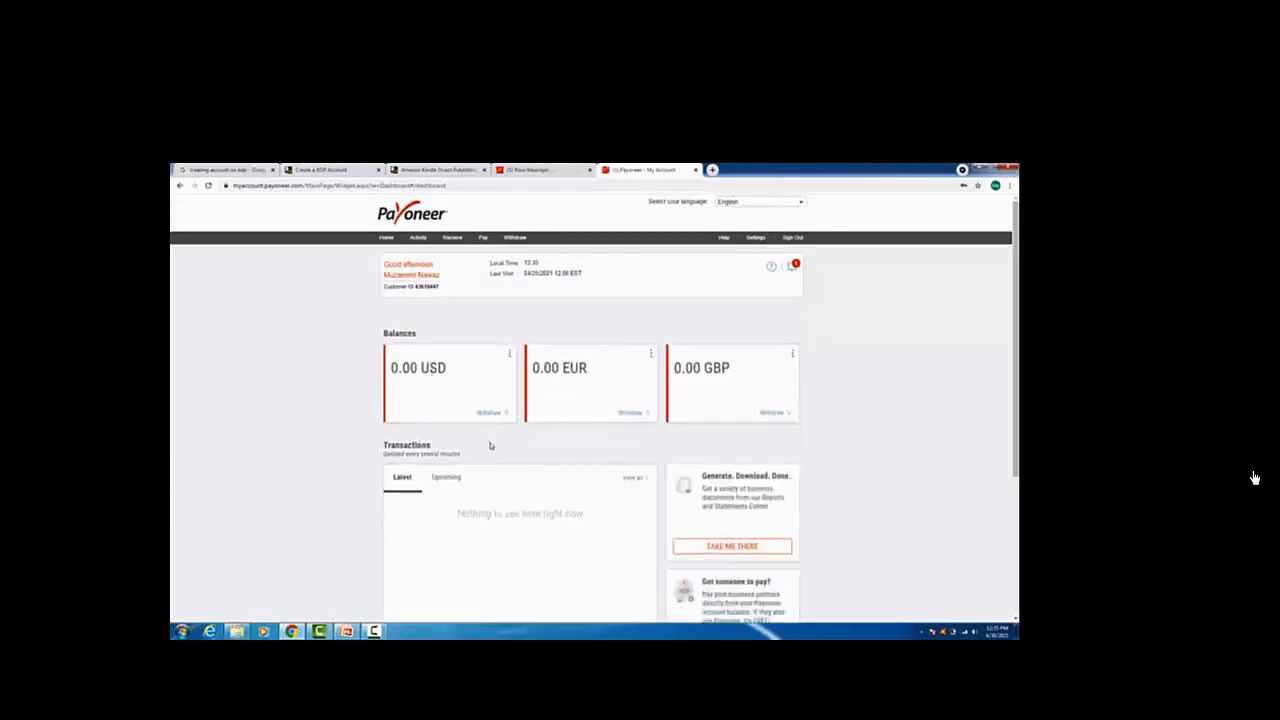
# Open Payoneer's Global Payment Service and show the details of the approved USA receiving account.
pyautogui.scroll(-3, 489, 443)
pyautogui.scroll(3, 414, 446)
pyautogui.moveTo(755, 240)
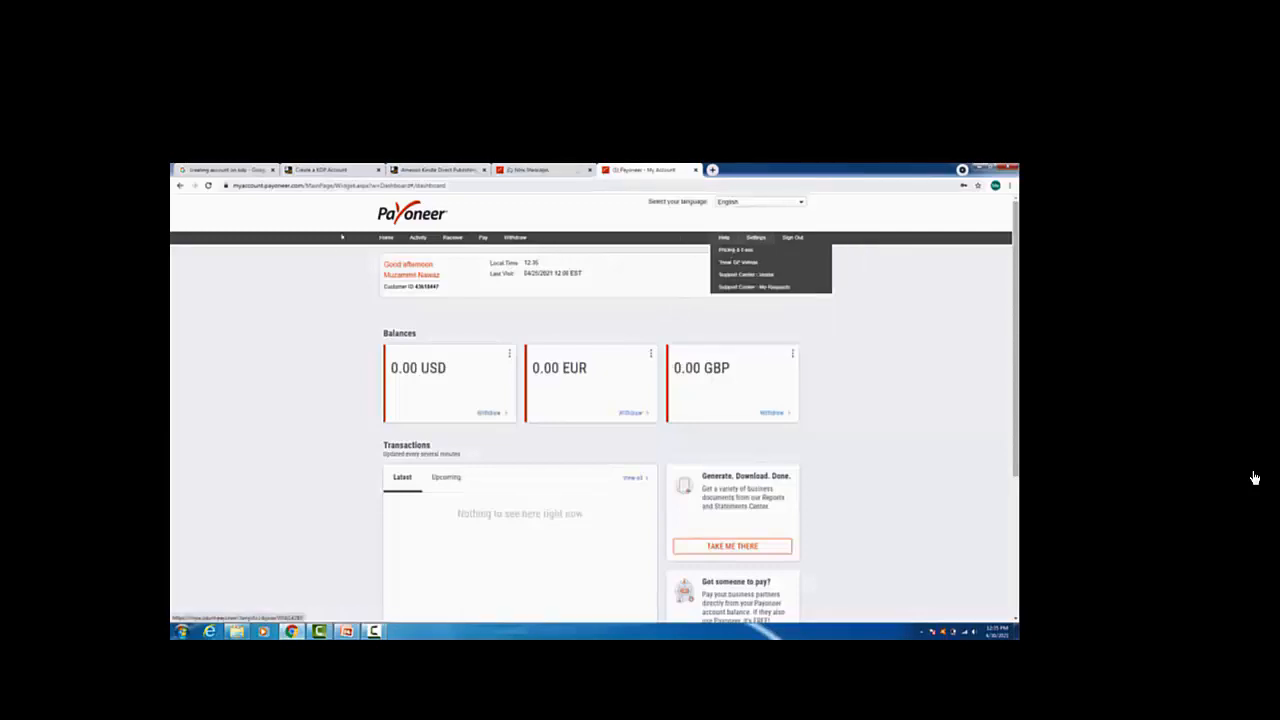
pyautogui.moveTo(452, 245)
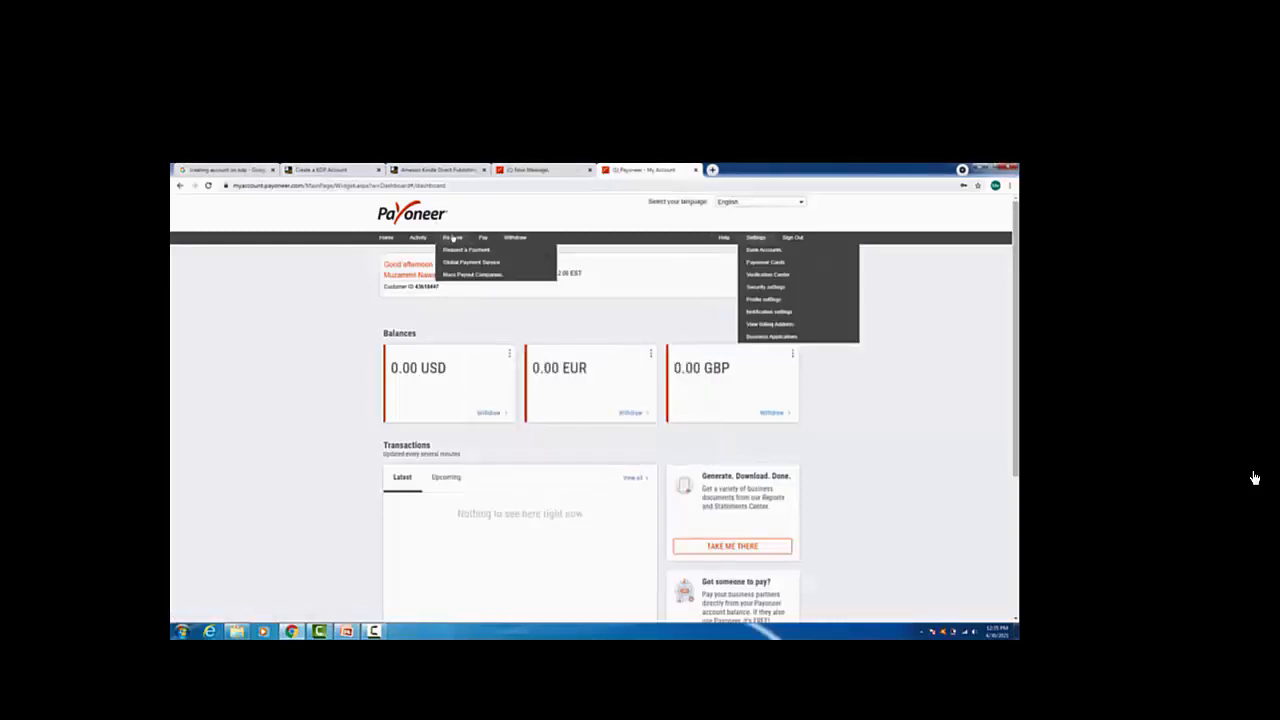
pyautogui.click(462, 263)
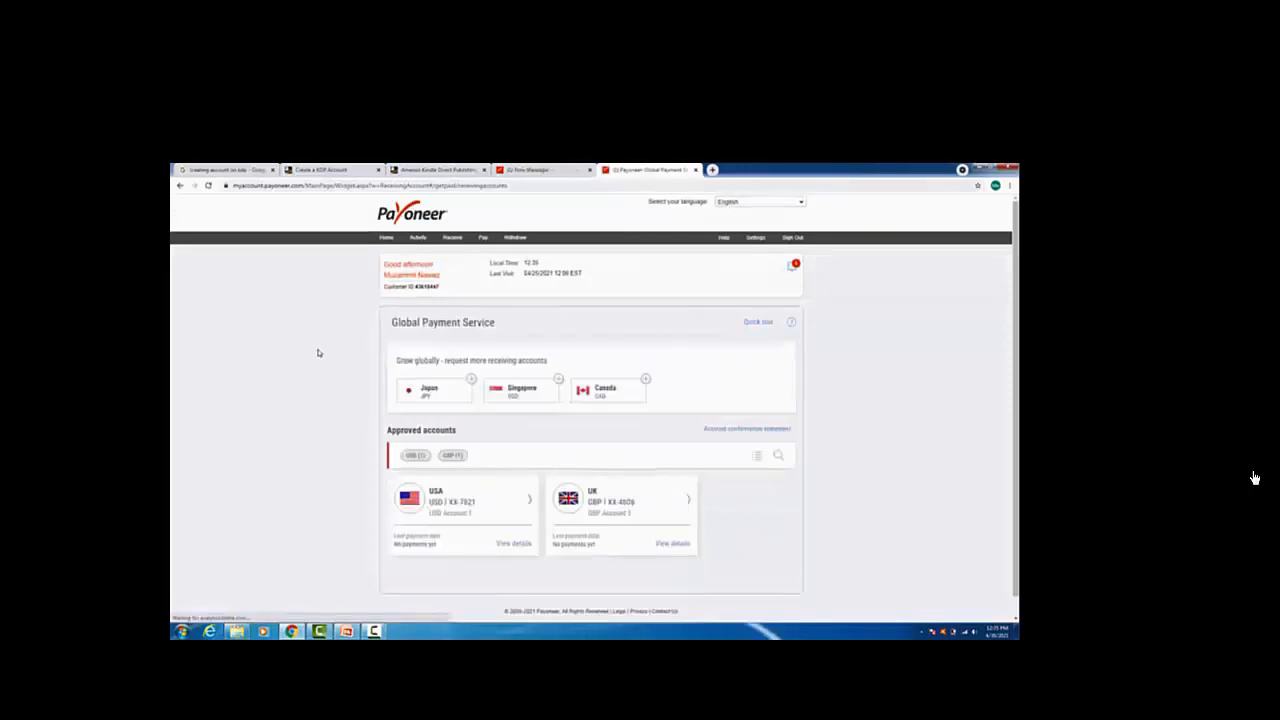
pyautogui.scroll(-1, 309, 346)
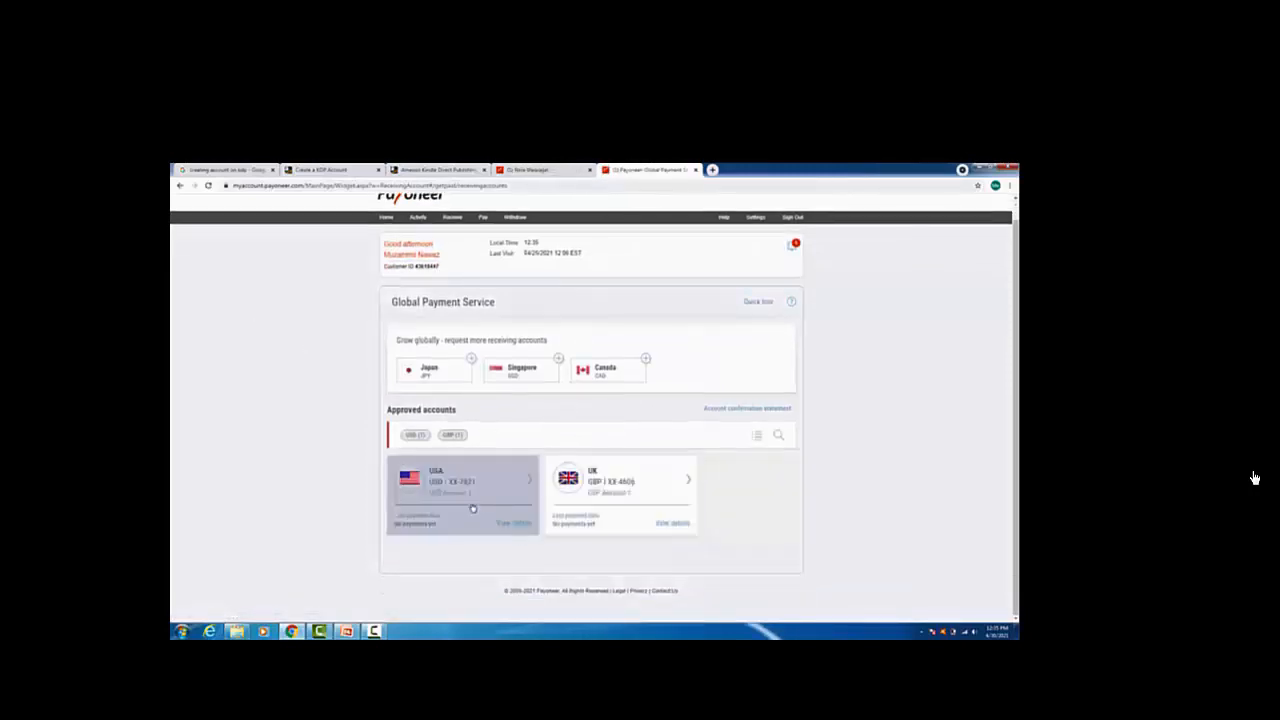
pyautogui.click(531, 482)
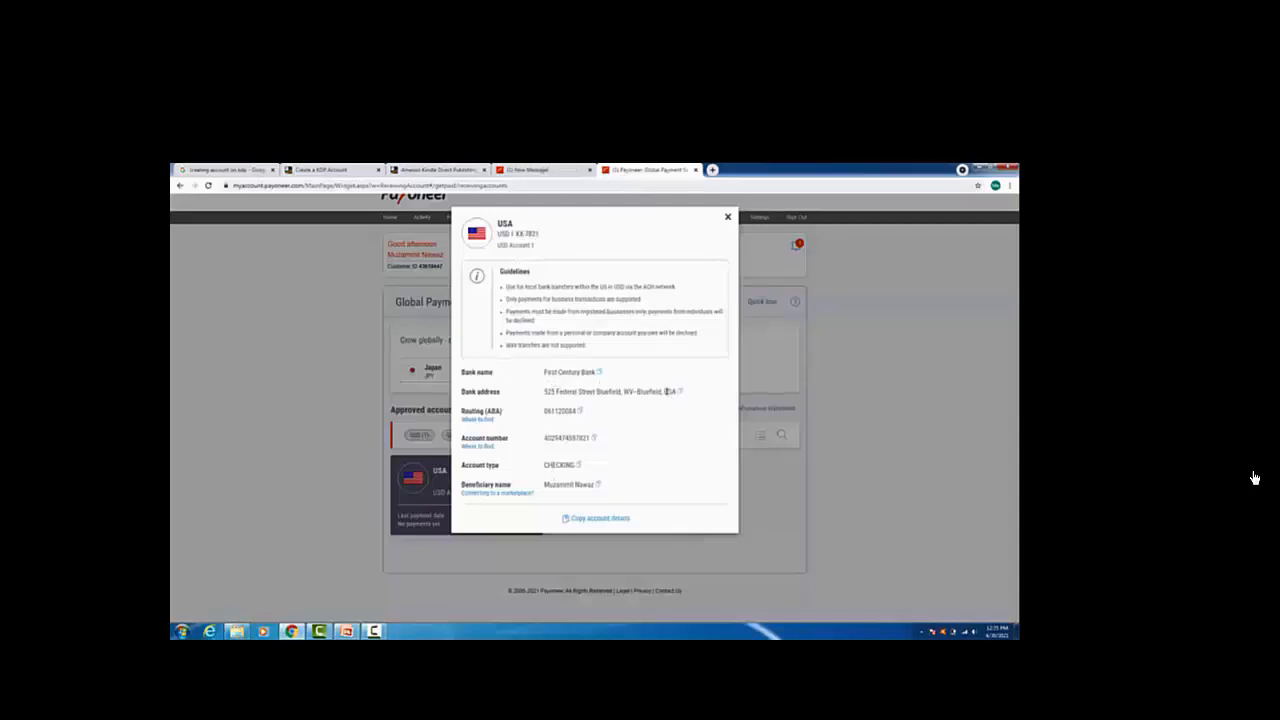
# Copy the bank name from the USA receiving account details.
pyautogui.moveTo(664, 392); pyautogui.dragTo(681, 394)
pyautogui.moveTo(545, 372); pyautogui.dragTo(596, 373)
pyautogui.rightClick(596, 373)
pyautogui.click(605, 381)
pyautogui.click(601, 376)
pyautogui.click(600, 373)
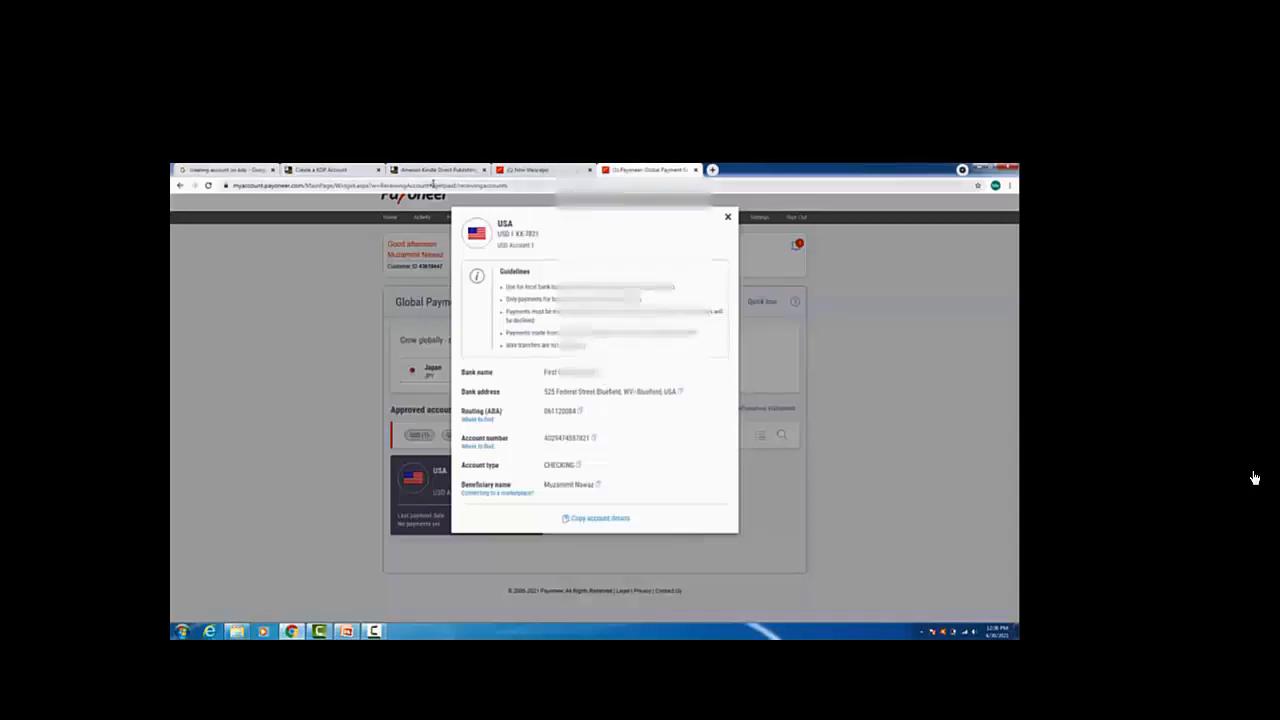
# Return to the KDP account page and set the bank's location to United States in the Getting Paid section.
pyautogui.click(432, 172)
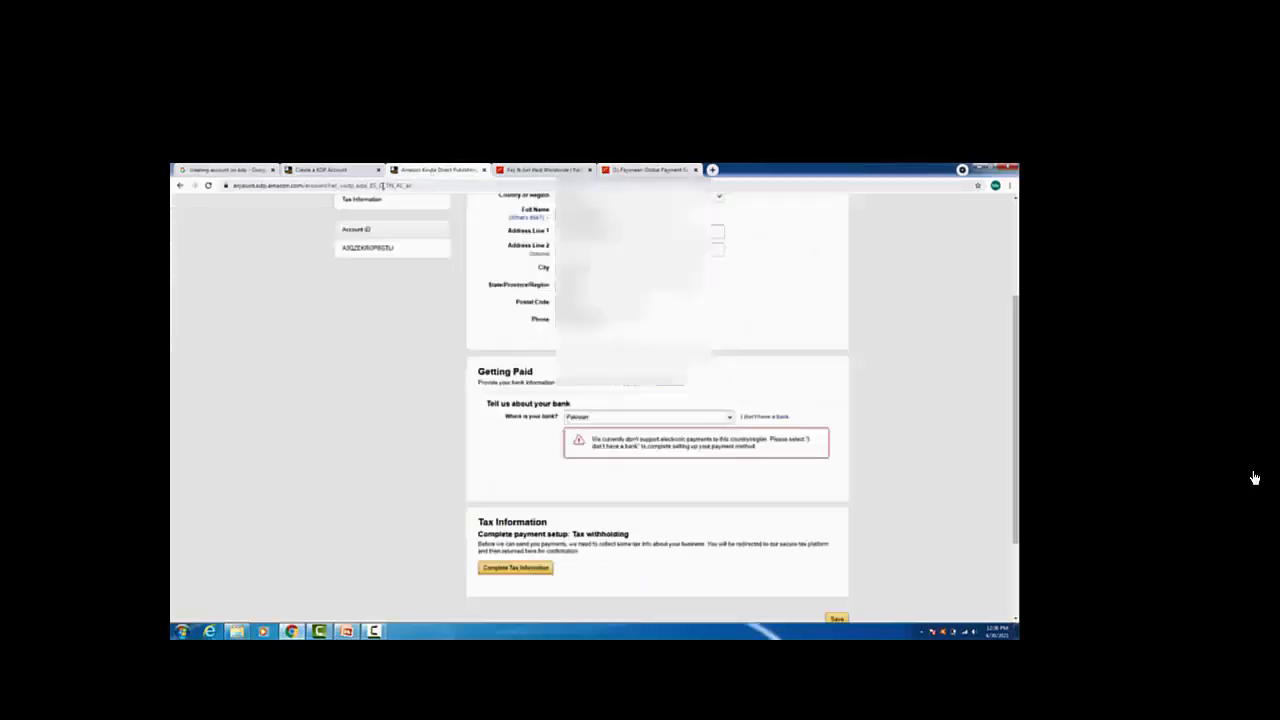
pyautogui.click(729, 417)
pyautogui.scroll(5, 641, 443)
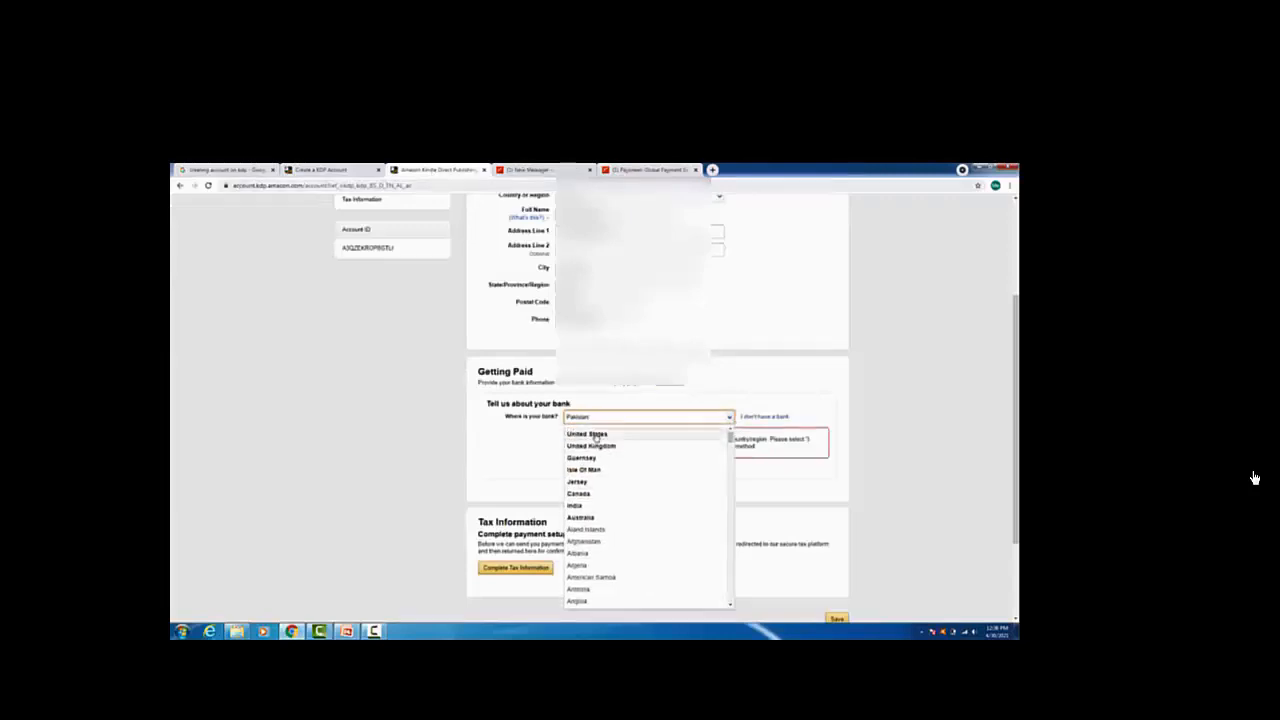
pyautogui.click(597, 436)
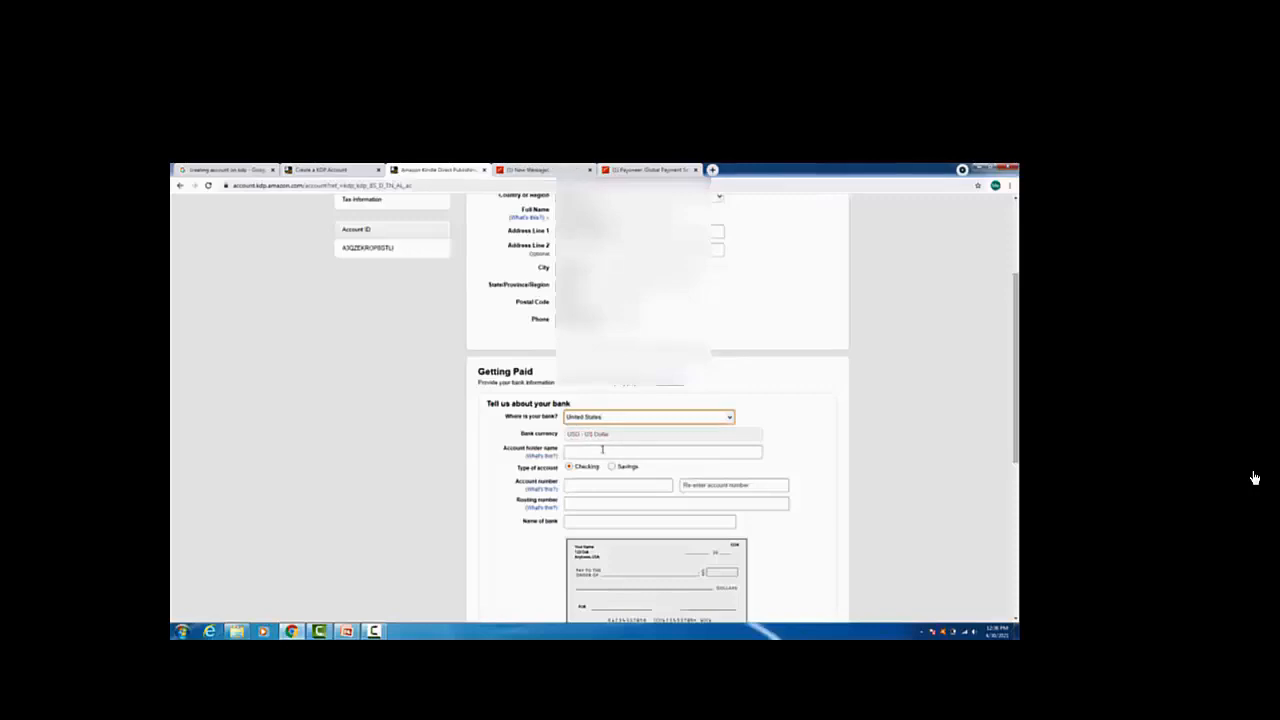
# Copy the beneficiary name from the Payoneer USA account details into KDP's account holder name.
pyautogui.click(592, 452)
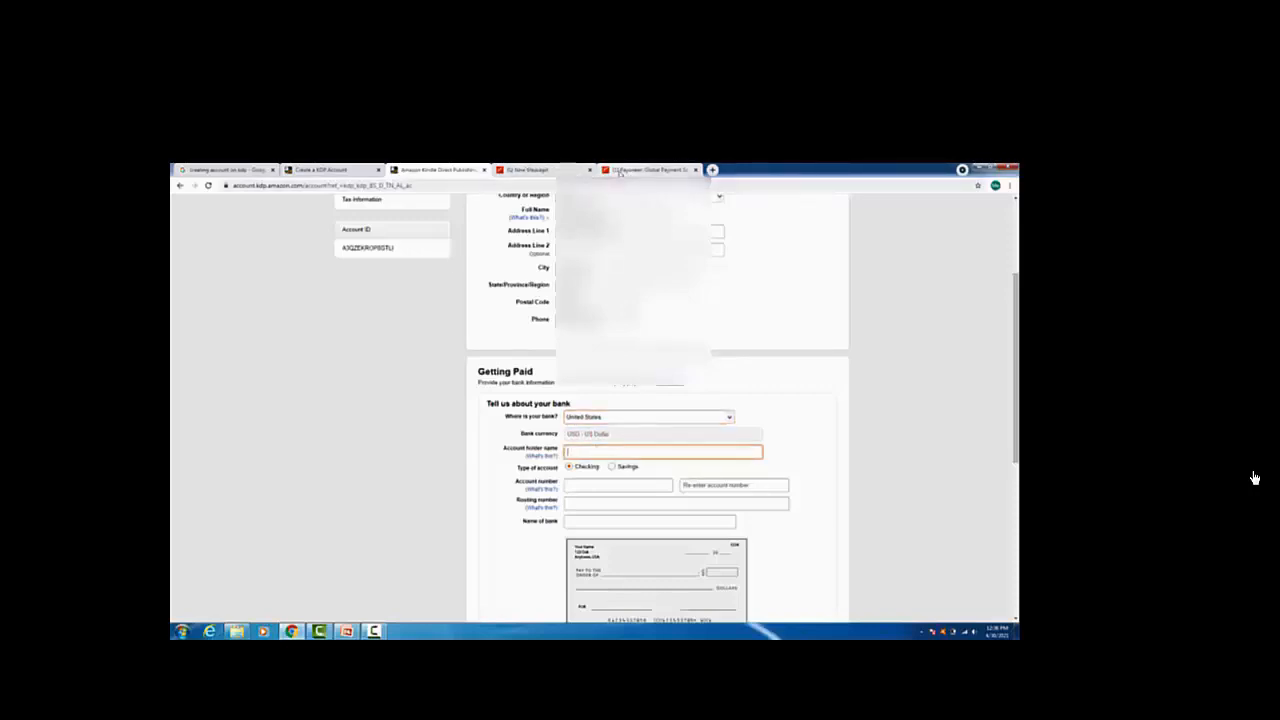
pyautogui.click(645, 170)
pyautogui.moveTo(545, 487); pyautogui.dragTo(597, 485)
pyautogui.click(600, 496)
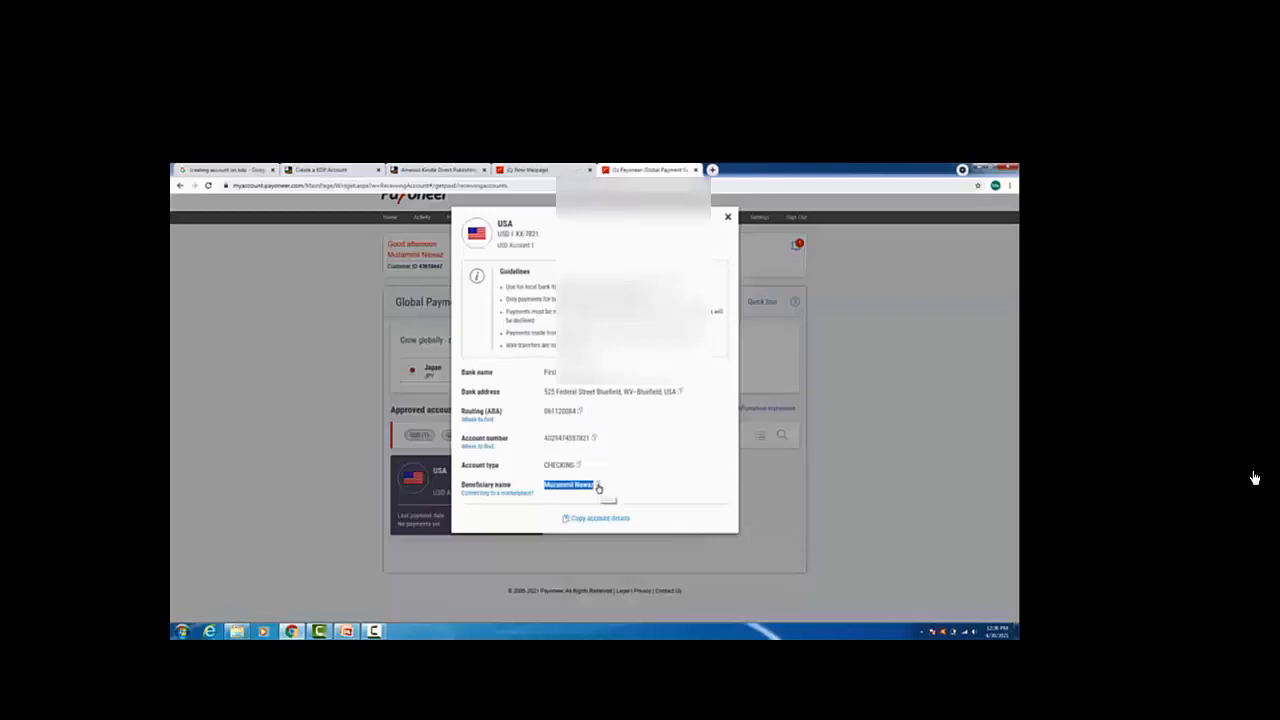
pyautogui.click(598, 486)
pyautogui.click(455, 172)
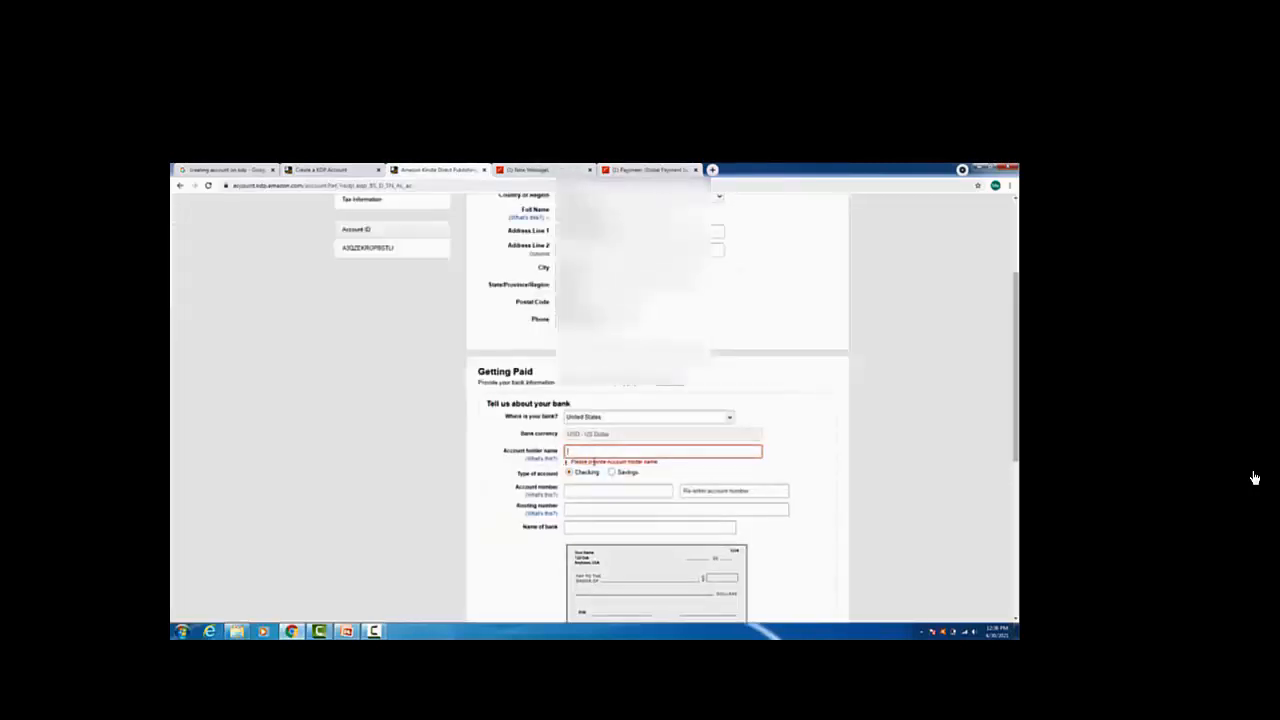
pyautogui.hotkey('ctrl', 'v')
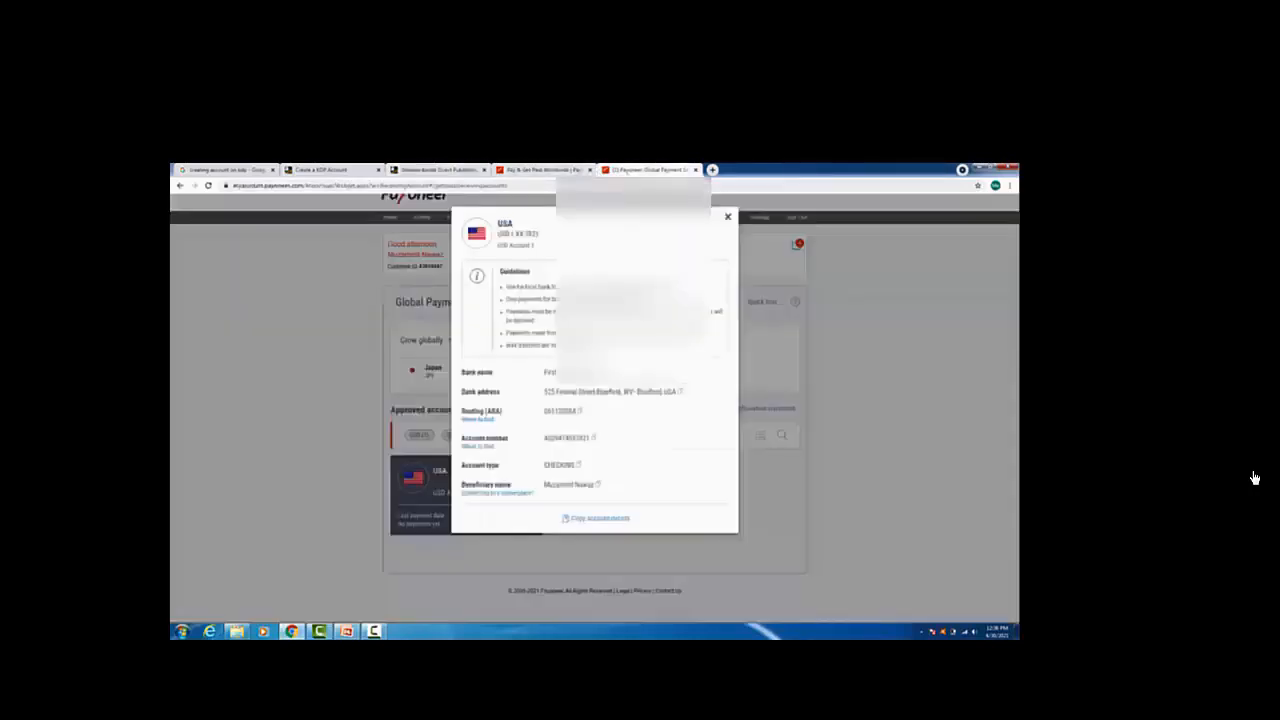
# Check the account type in the Payoneer details and select Checking as the KDP type of account.
pyautogui.click(648, 170)
pyautogui.doubleClick(559, 465)
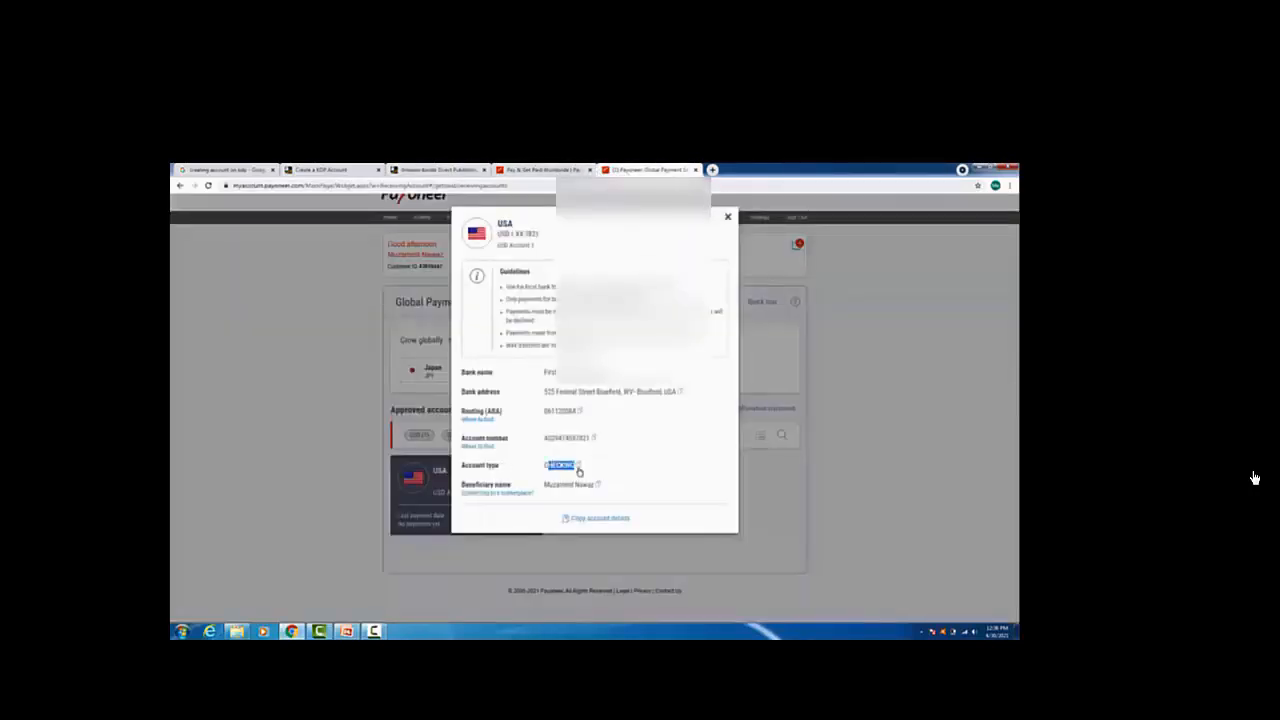
pyautogui.click(463, 170)
pyautogui.click(569, 466)
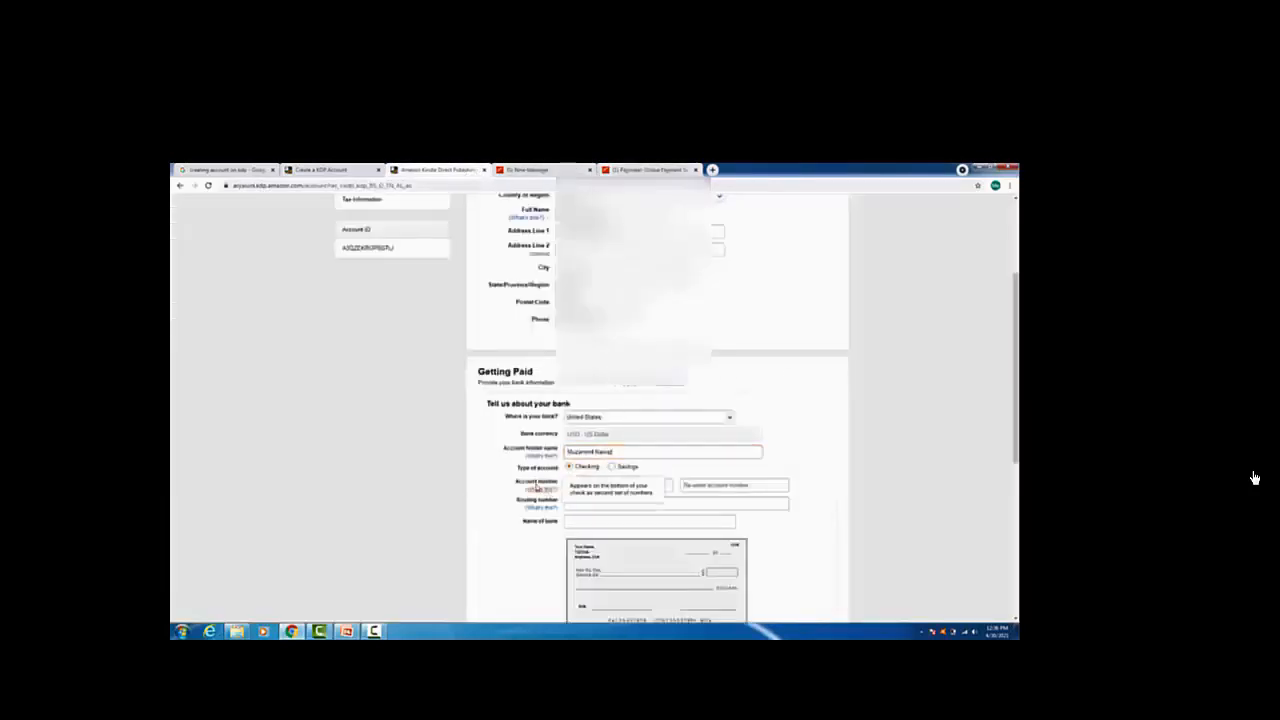
# Copy the Payoneer account number into KDP's account number field and its re-entry field.
pyautogui.click(607, 490)
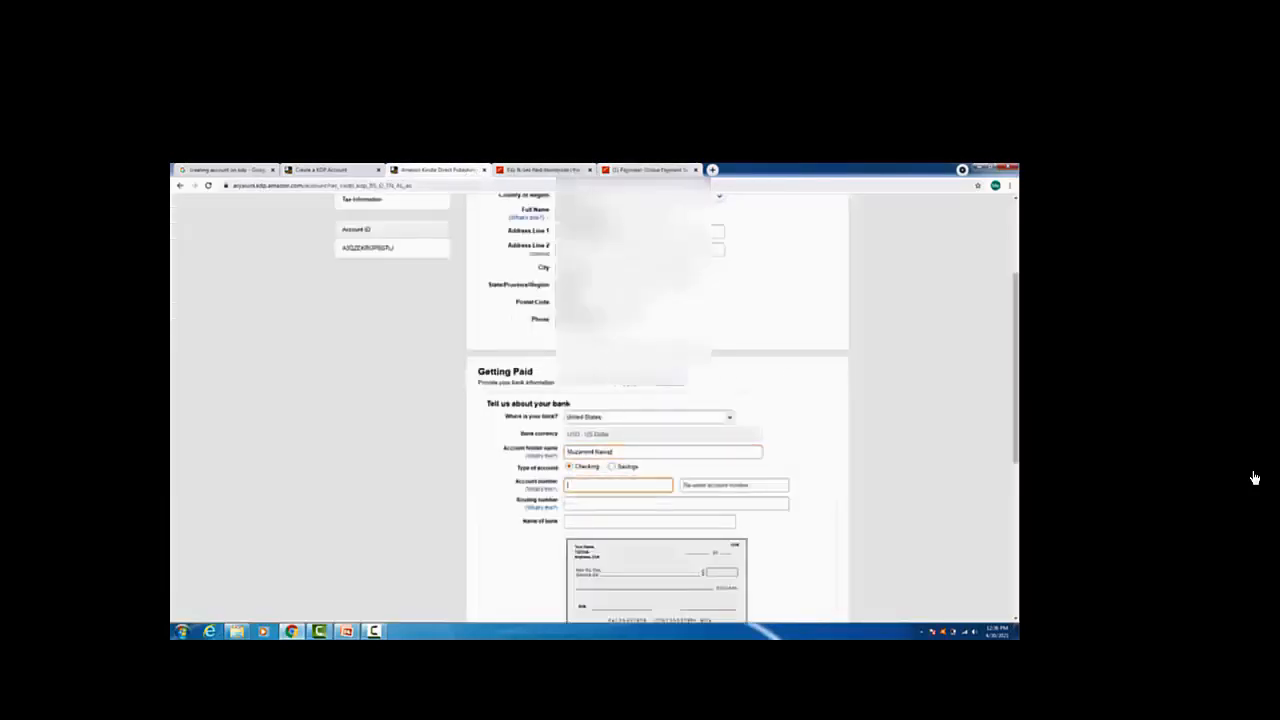
pyautogui.click(648, 170)
pyautogui.moveTo(545, 438); pyautogui.dragTo(594, 440)
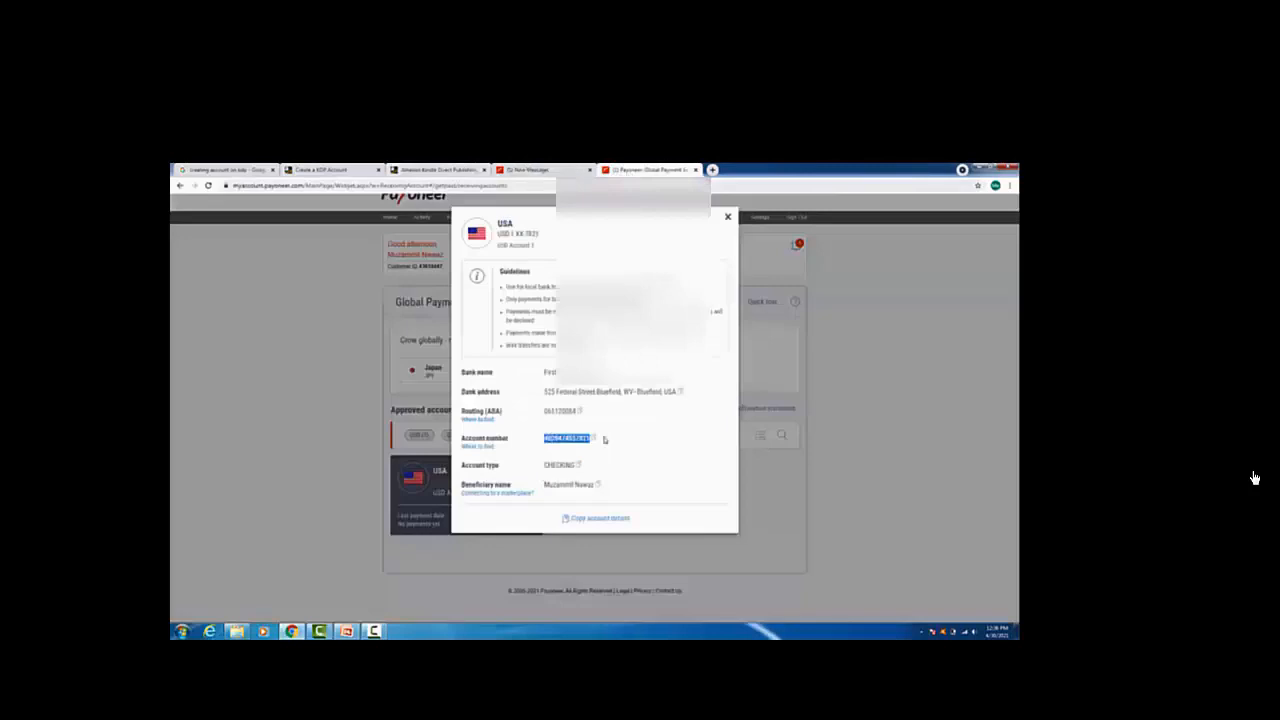
pyautogui.click(594, 439)
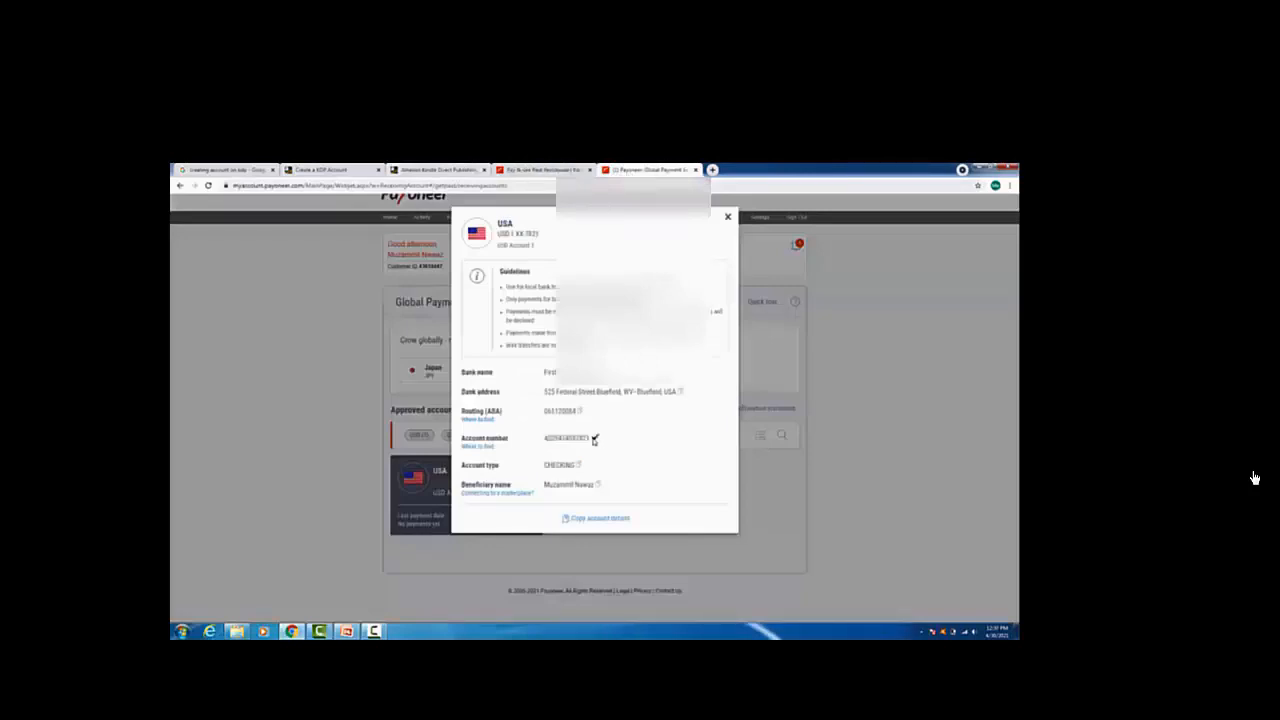
pyautogui.click(438, 170)
pyautogui.hotkey('ctrl', 'v')
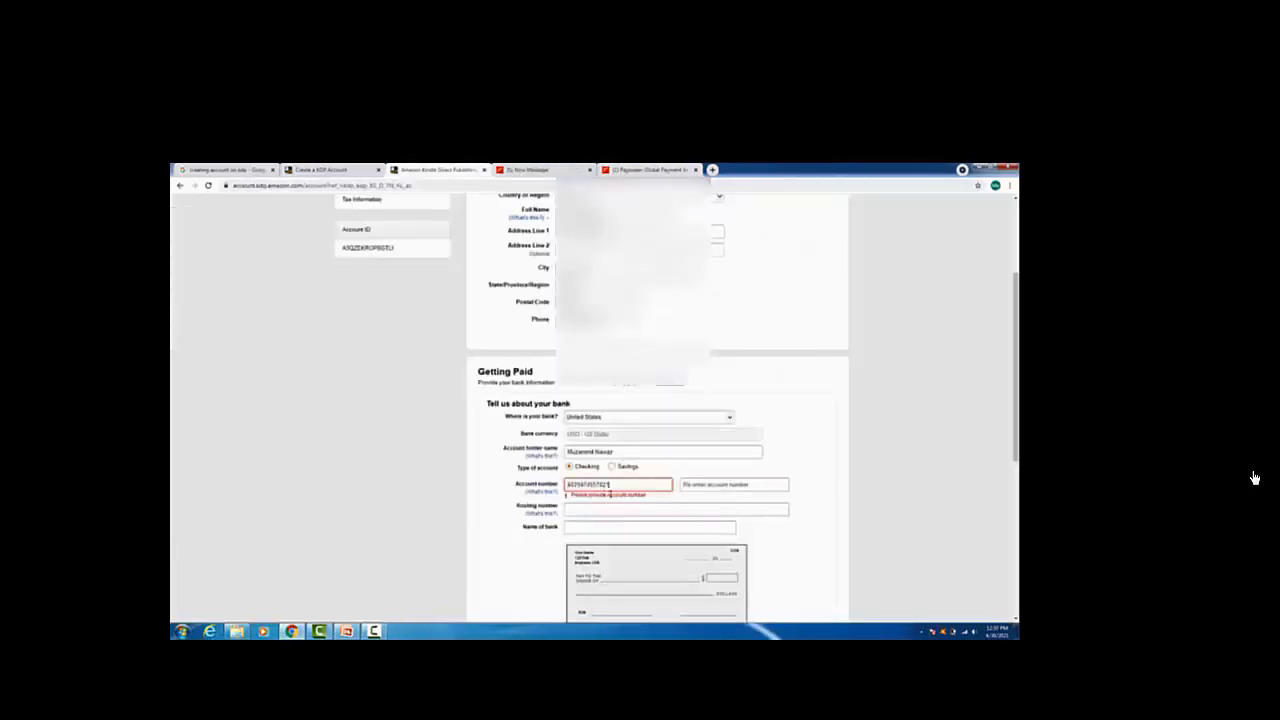
pyautogui.click(699, 487)
pyautogui.hotkey('ctrl', 'v')
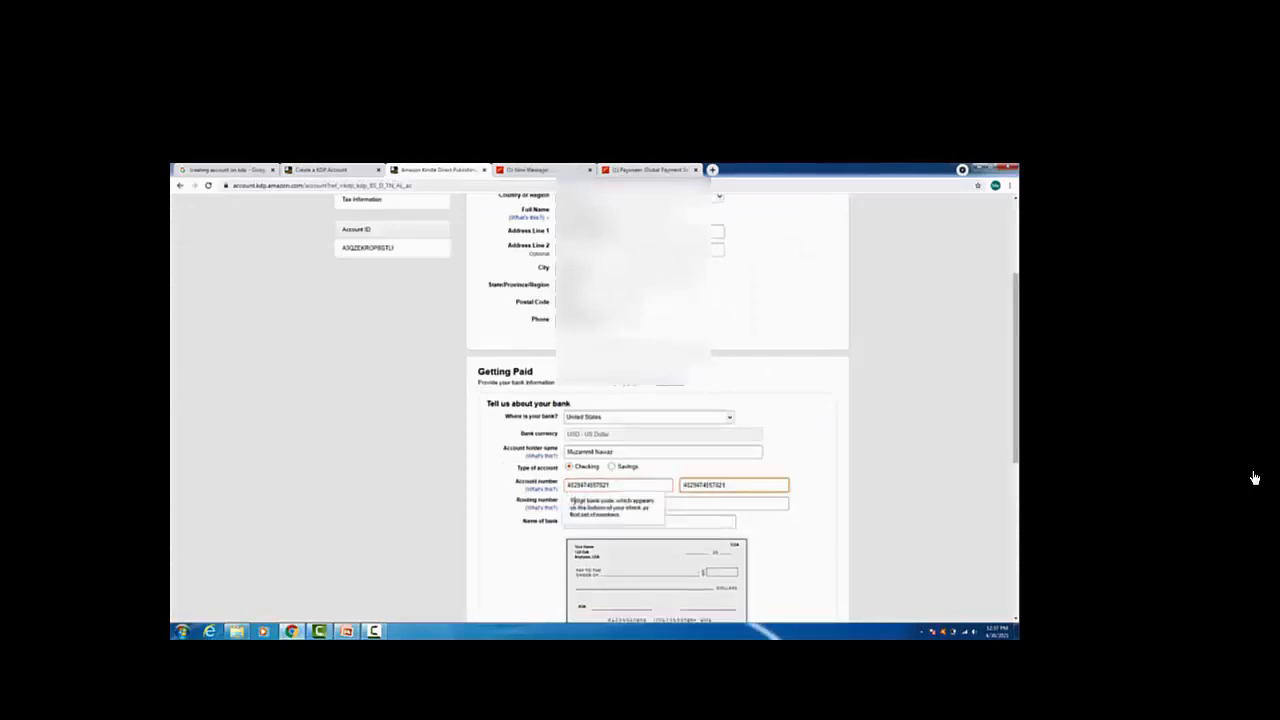
# Copy the routing (ABA) number from the Payoneer USA account details into KDP's routing number.
pyautogui.click(687, 506)
pyautogui.click(543, 508)
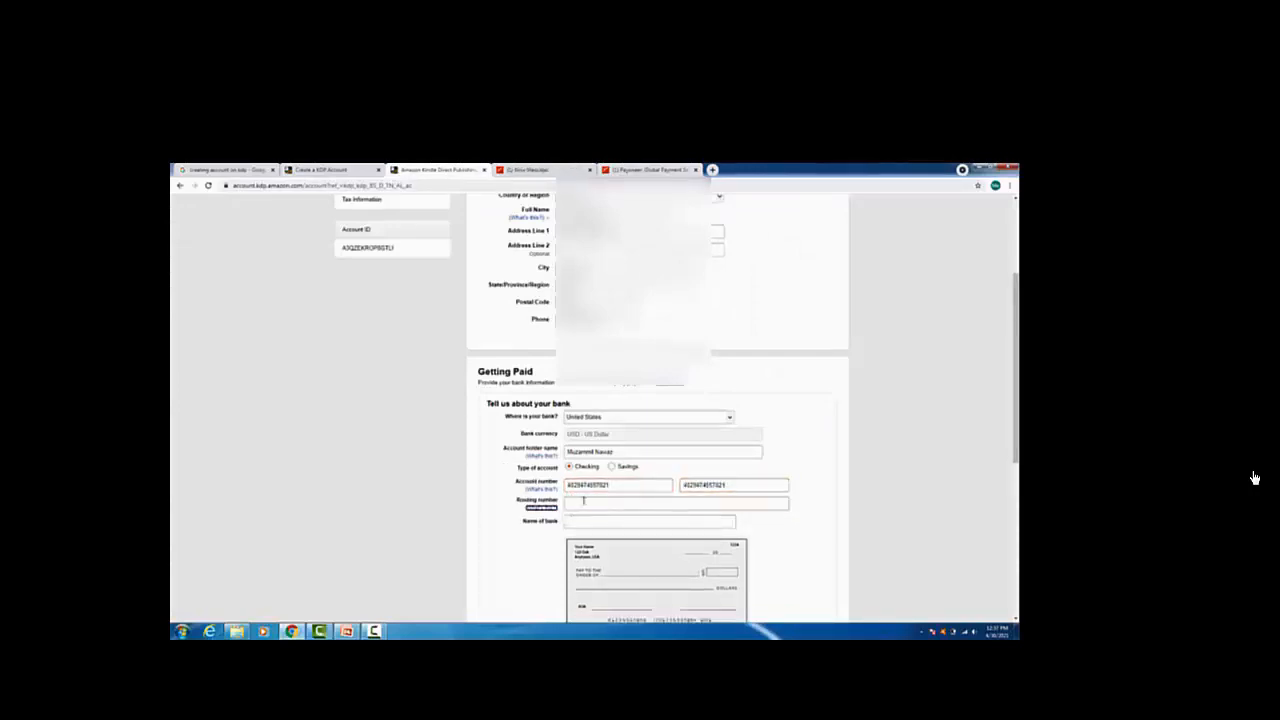
pyautogui.click(583, 501)
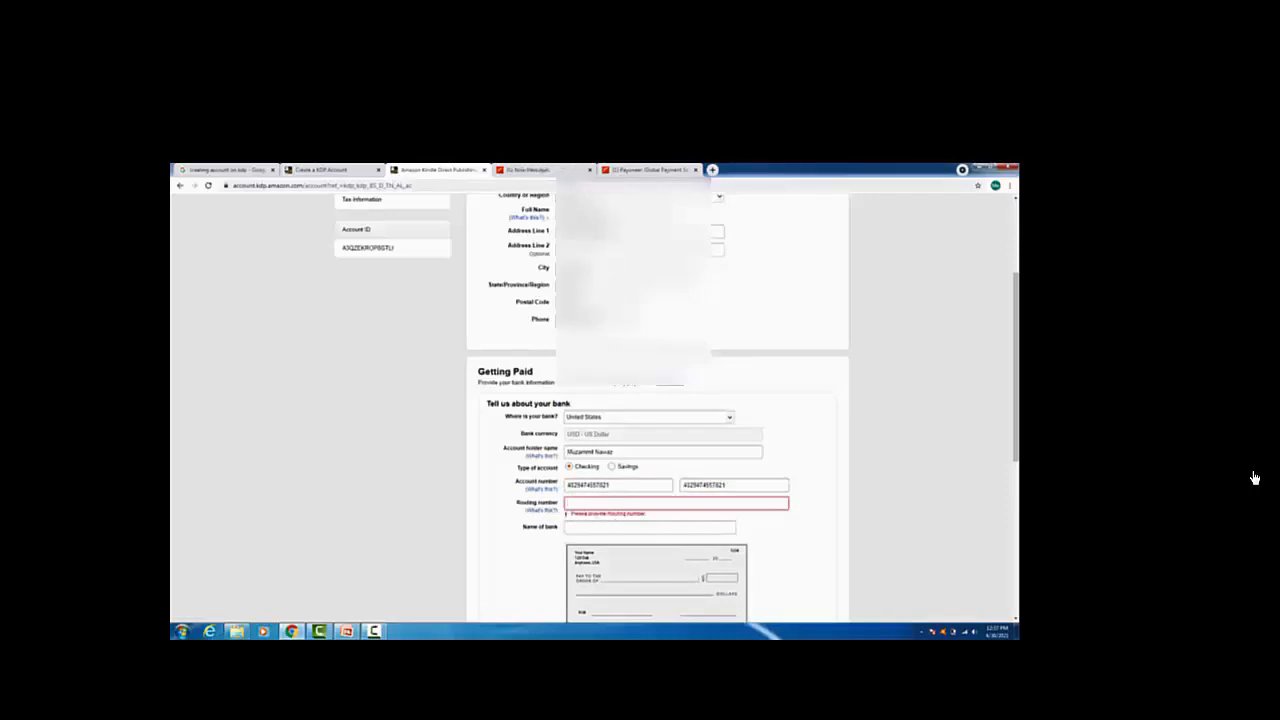
pyautogui.click(626, 171)
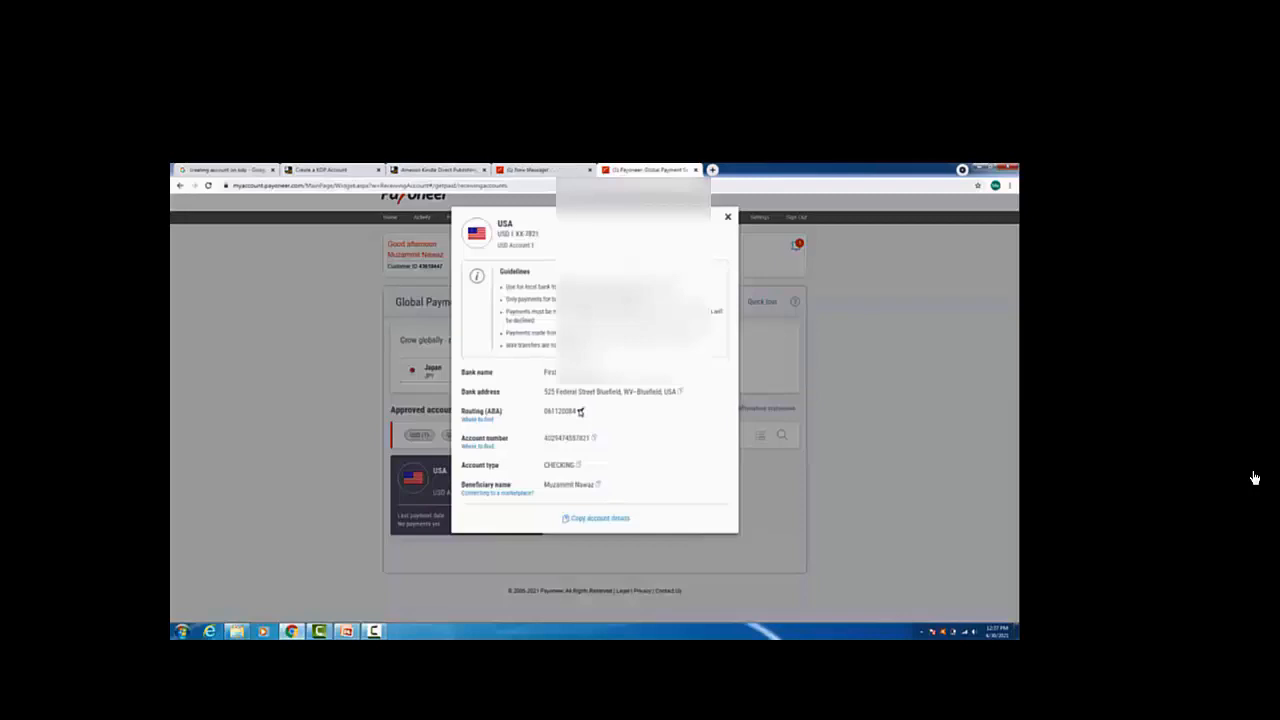
pyautogui.click(465, 172)
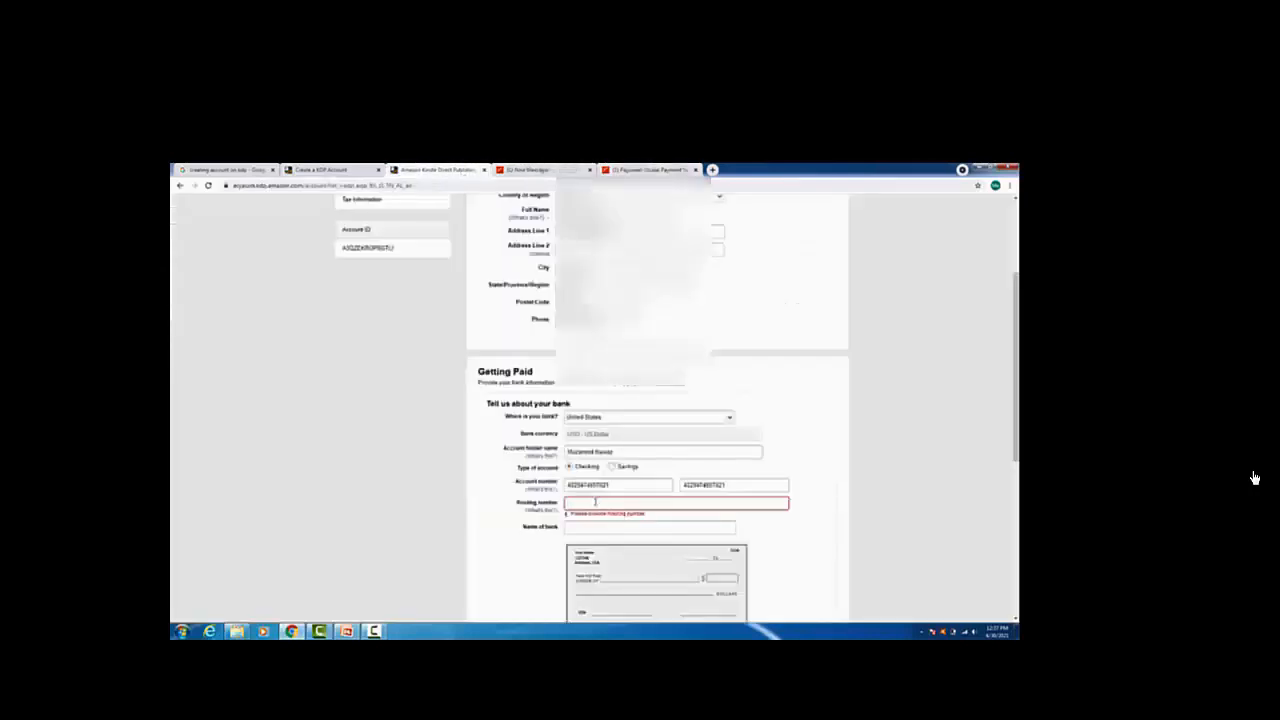
pyautogui.hotkey('ctrl', 'v')
# Copy the bank name from the Payoneer details and enter First Century Bank as KDP's name of bank.
pyautogui.click(594, 527)
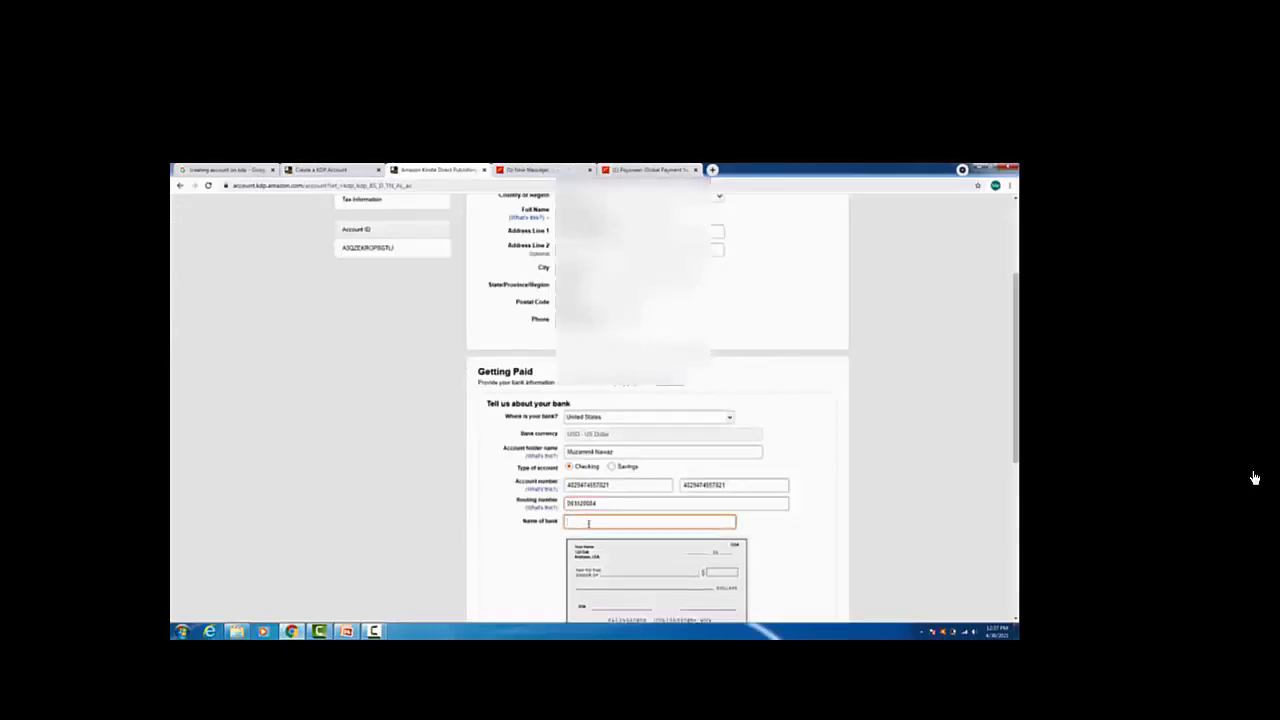
pyautogui.click(636, 170)
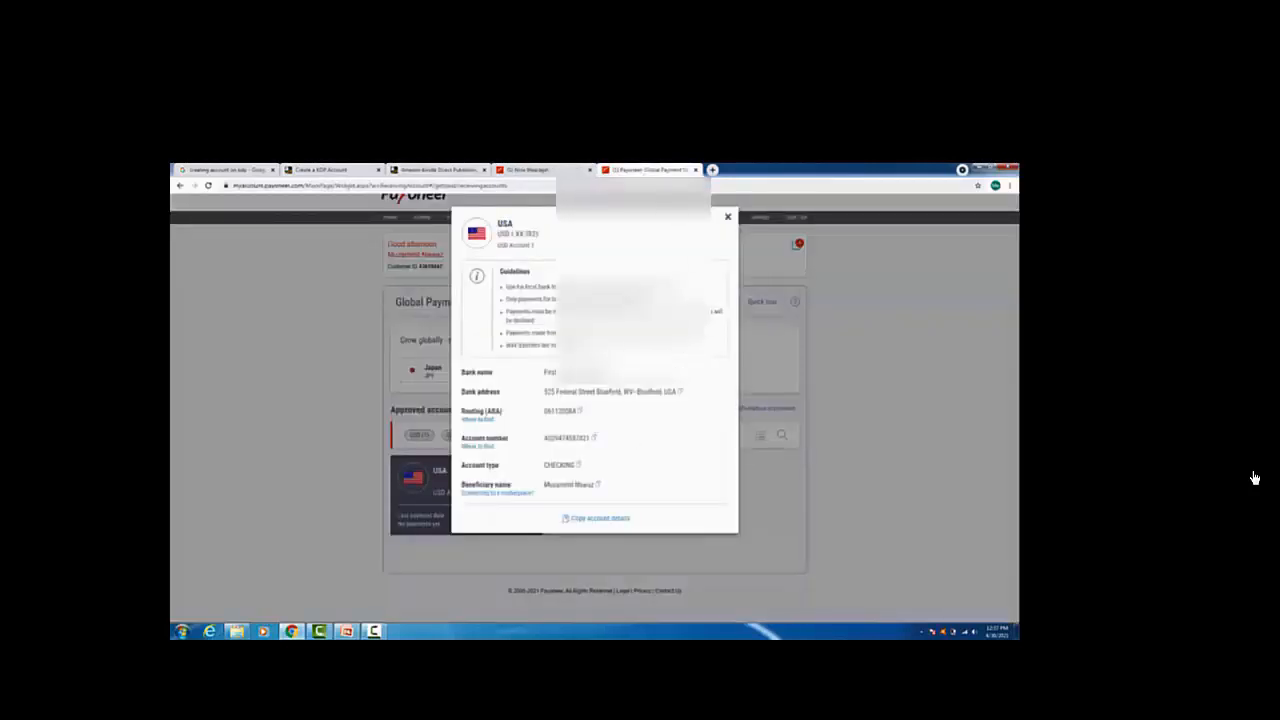
pyautogui.click(438, 170)
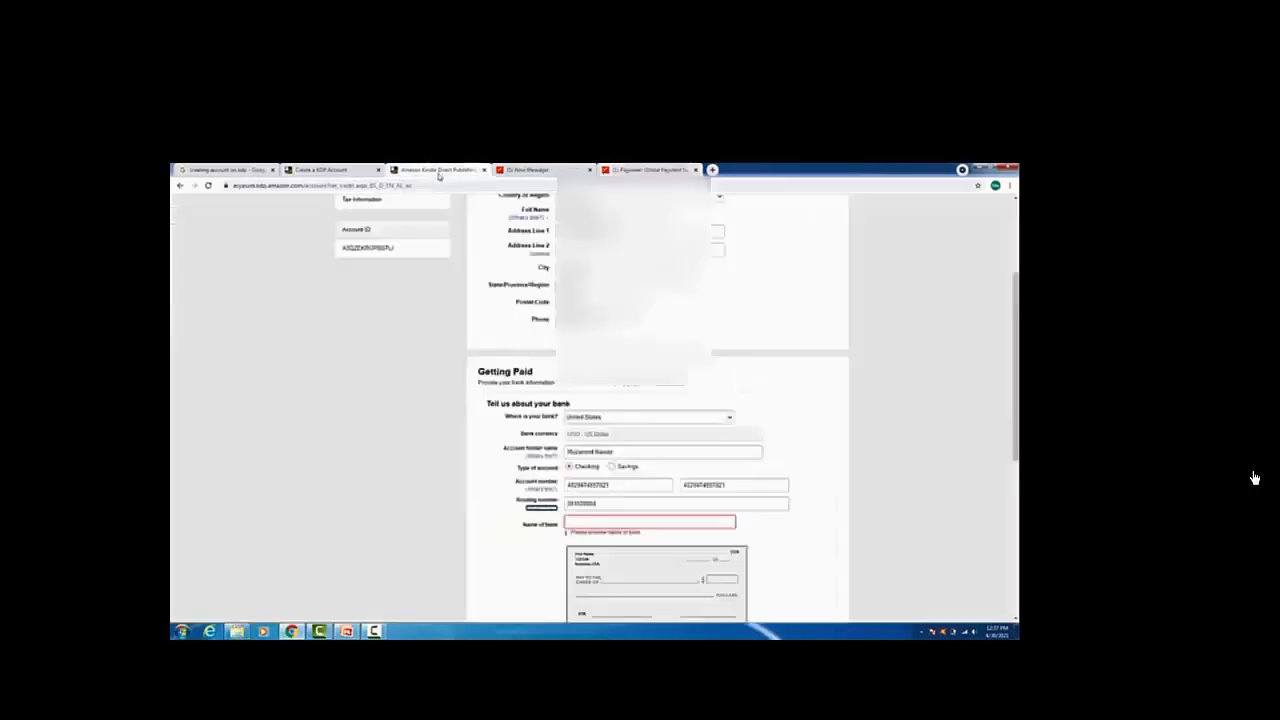
pyautogui.click(606, 523)
pyautogui.hotkey('ctrl', 'v')
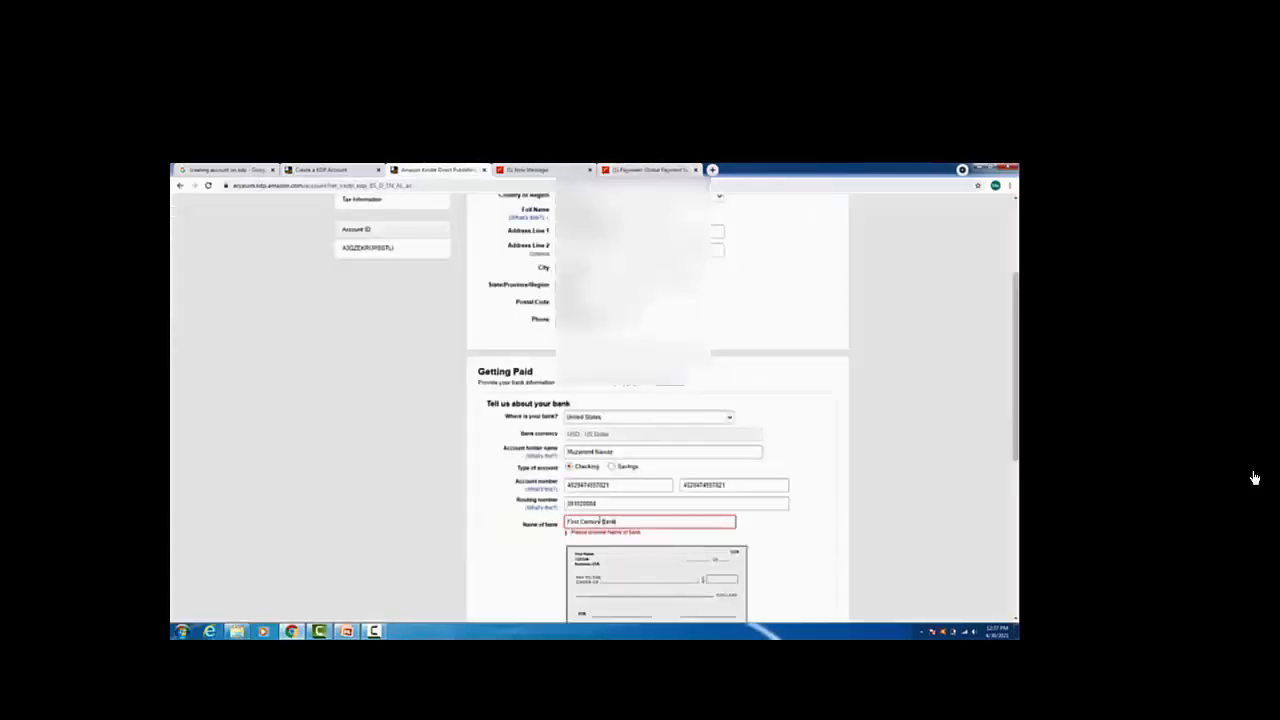
# Review the entered bank details and add the First Century Bank account to the payment information.
pyautogui.scroll(-2, 520, 490)
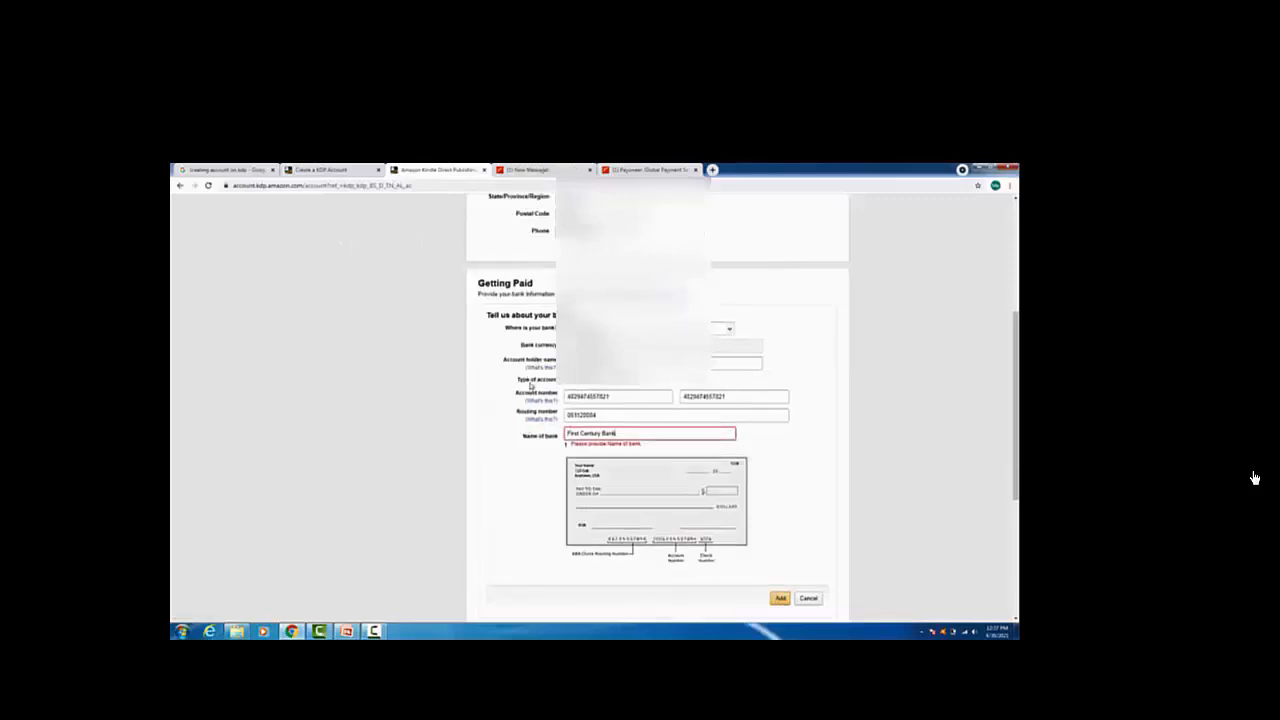
pyautogui.click(469, 374)
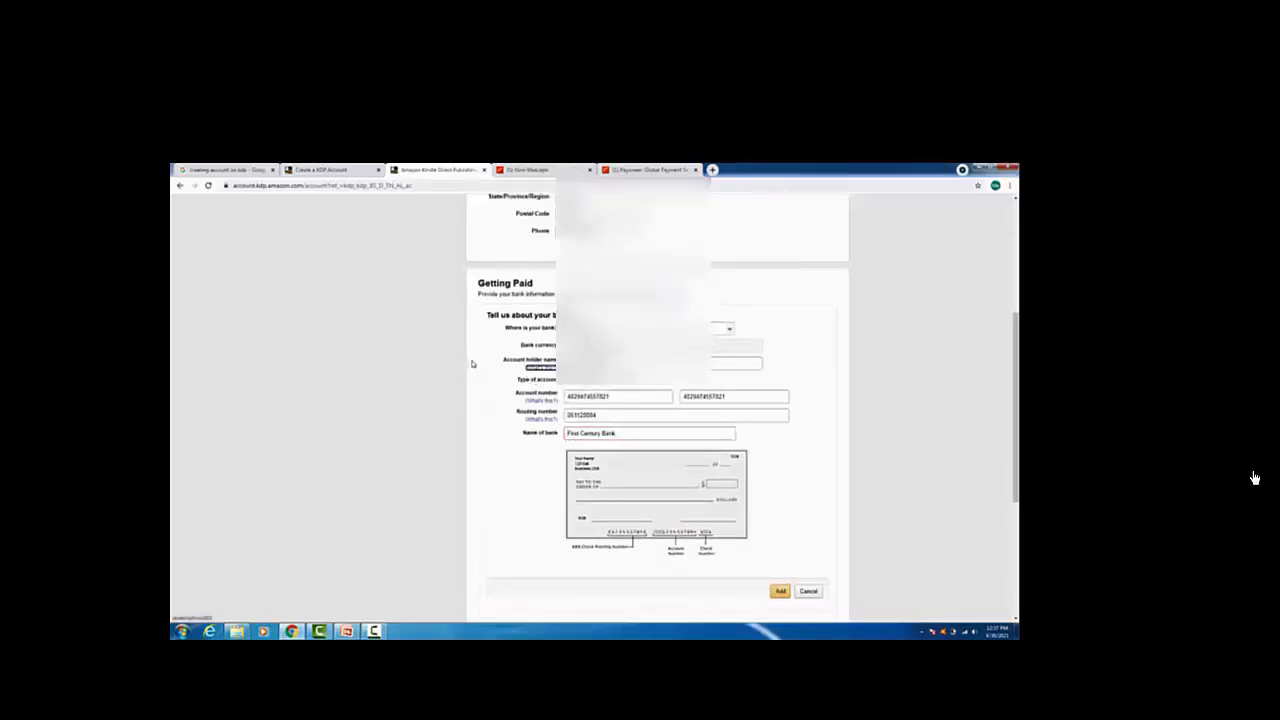
pyautogui.scroll(3, 472, 364)
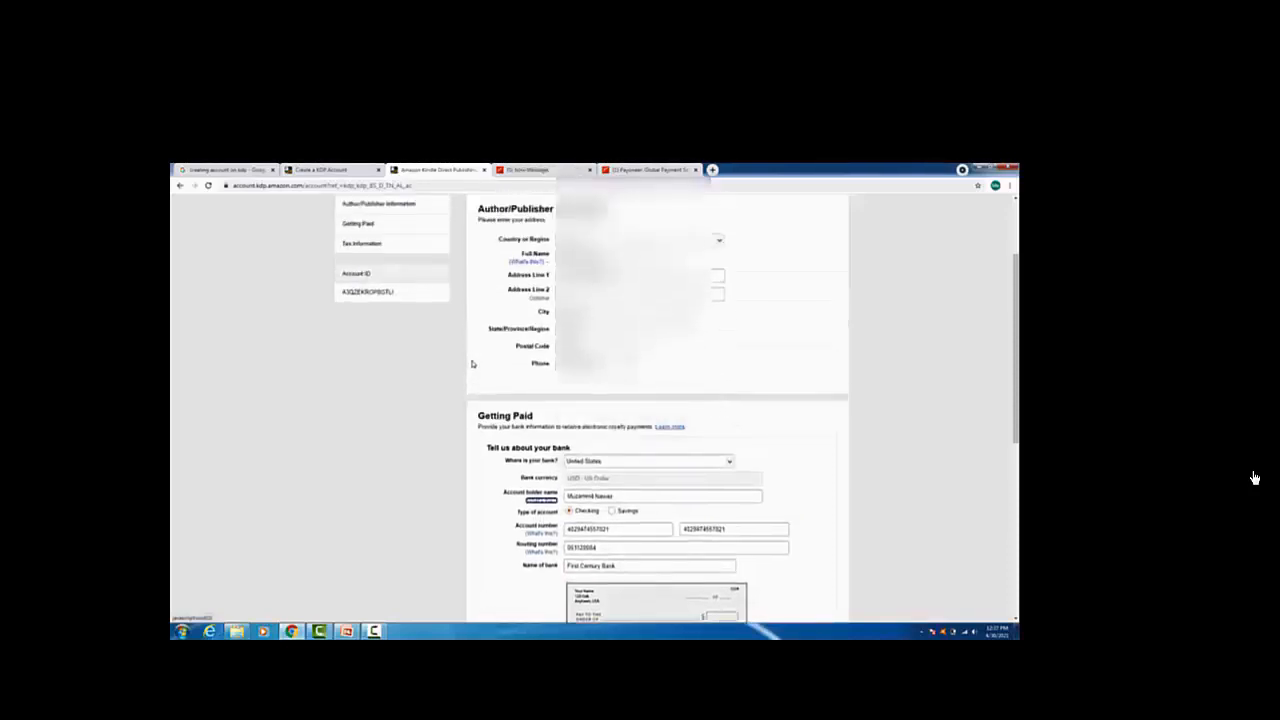
pyautogui.scroll(1, 472, 364)
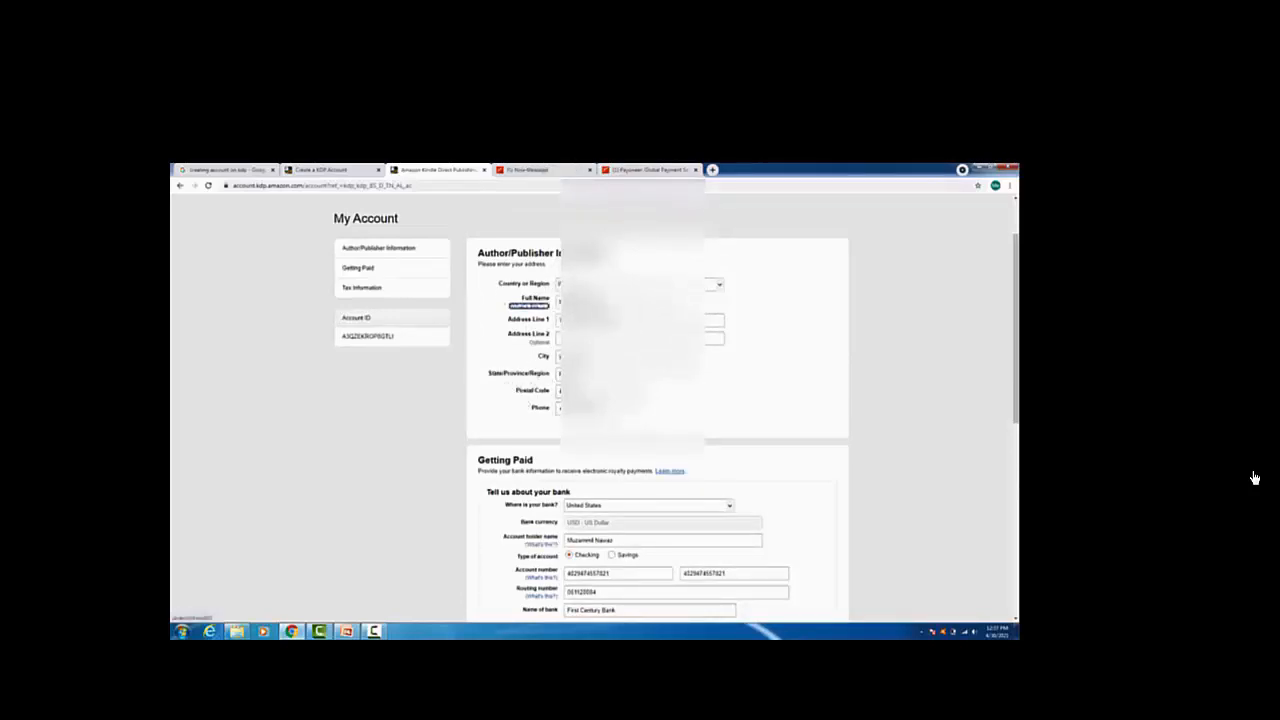
pyautogui.scroll(-4, 523, 389)
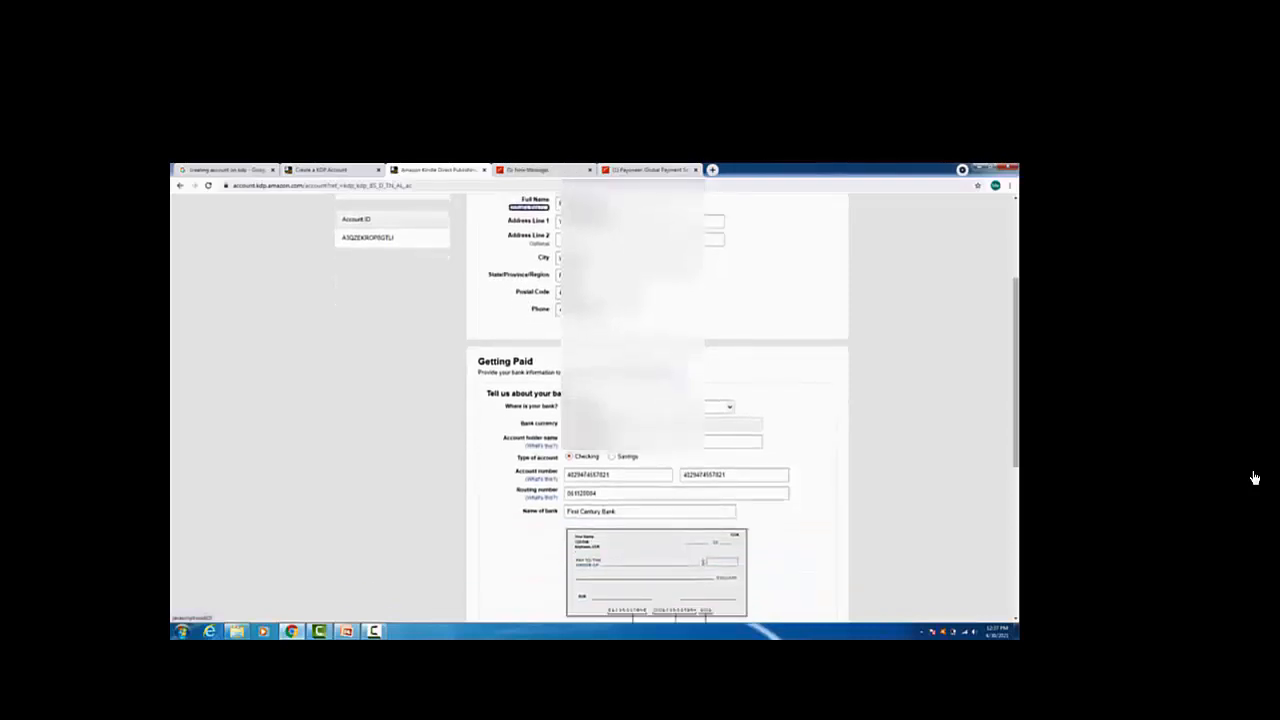
pyautogui.scroll(-1, 760, 612)
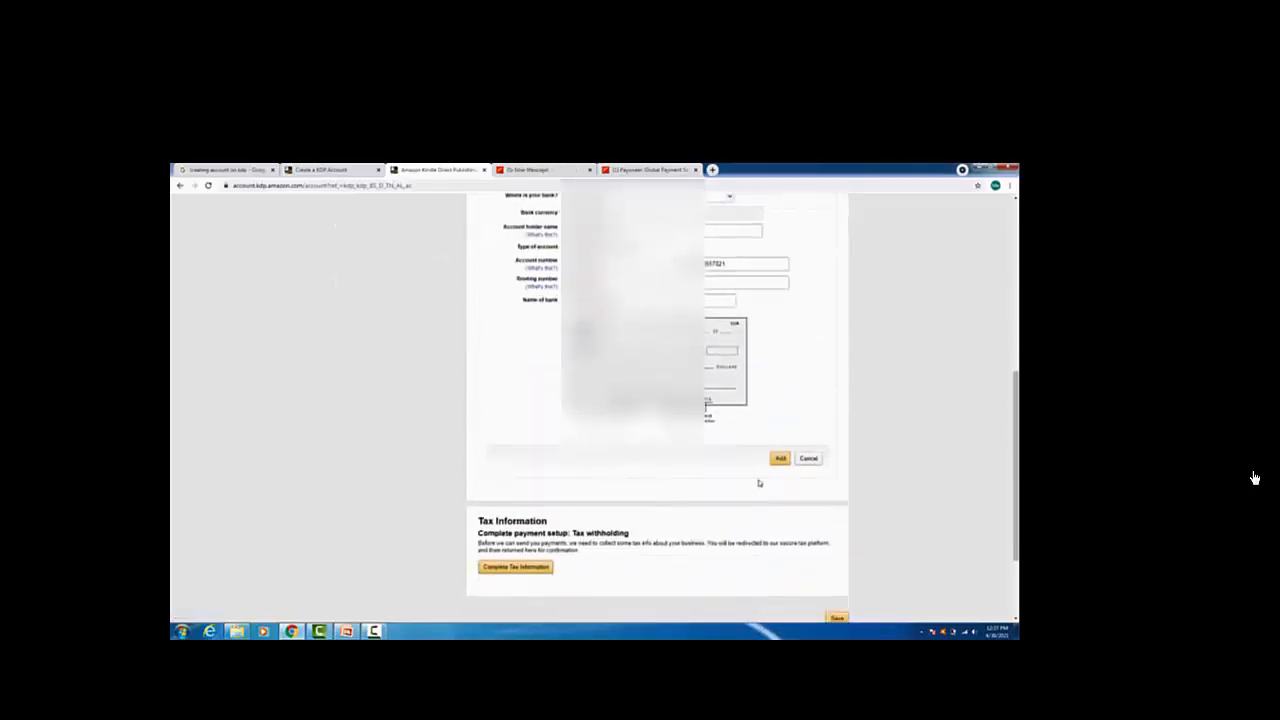
pyautogui.click(779, 458)
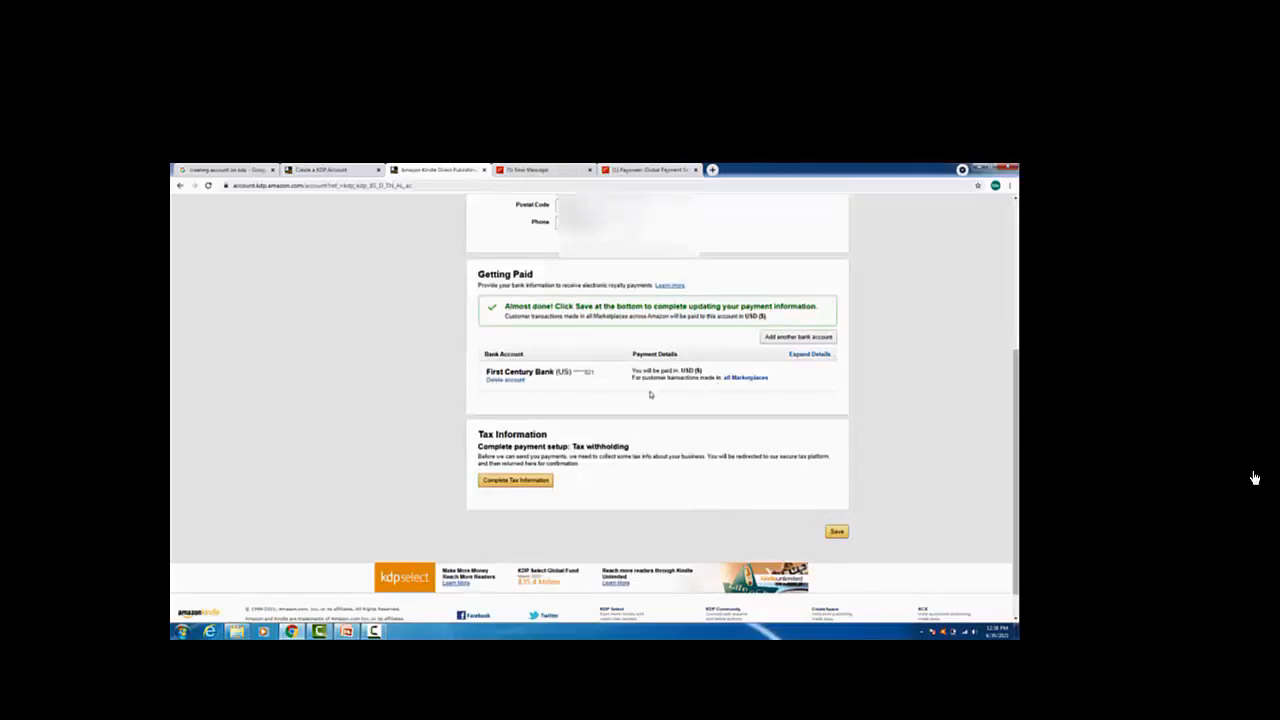
# Check the payment currency and marketplace details of the added bank account and dismiss the currency tip.
pyautogui.moveTo(632, 377); pyautogui.dragTo(720, 378)
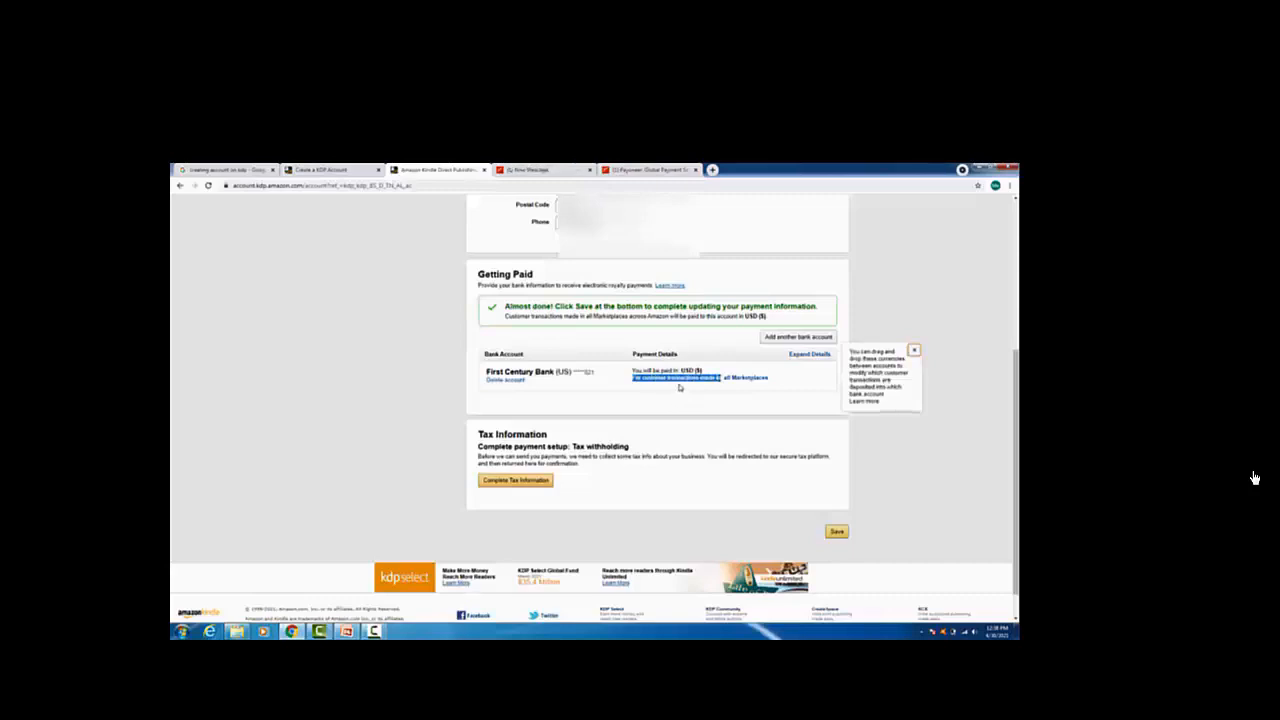
pyautogui.click(726, 389)
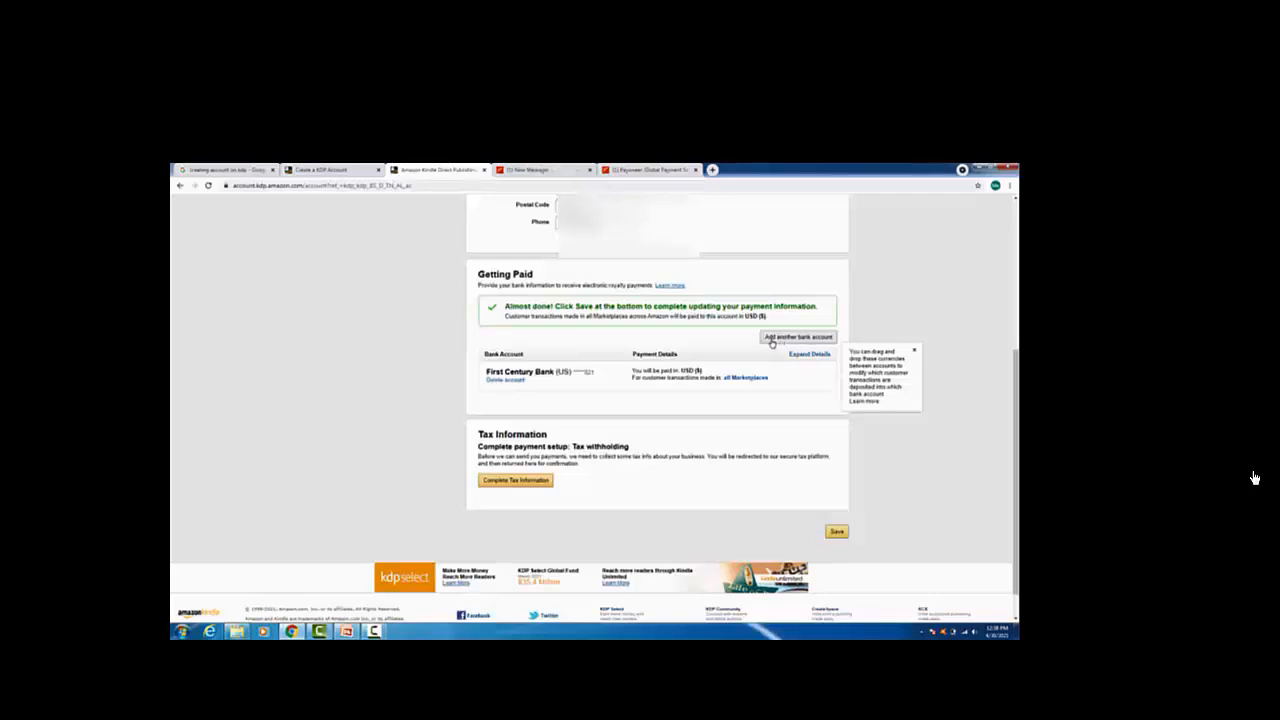
pyautogui.click(913, 350)
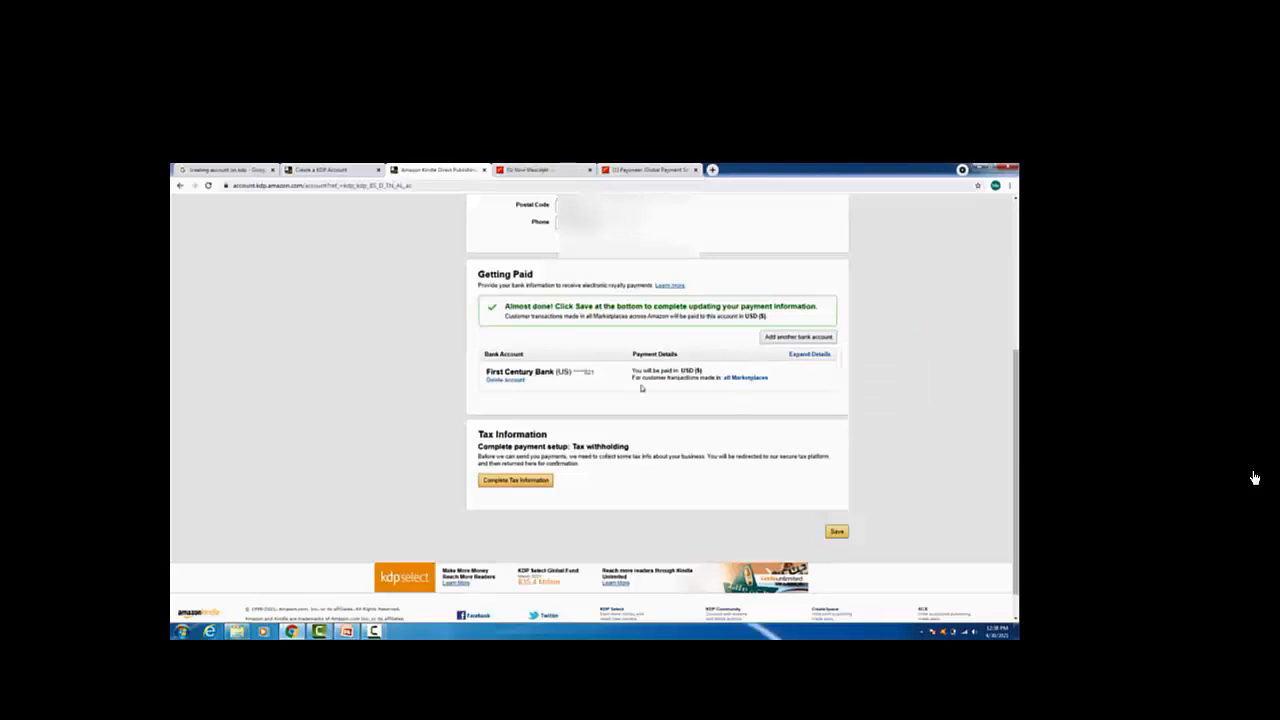
# Start completing the tax information, saving the pending account changes before continuing.
pyautogui.scroll(-1, 564, 404)
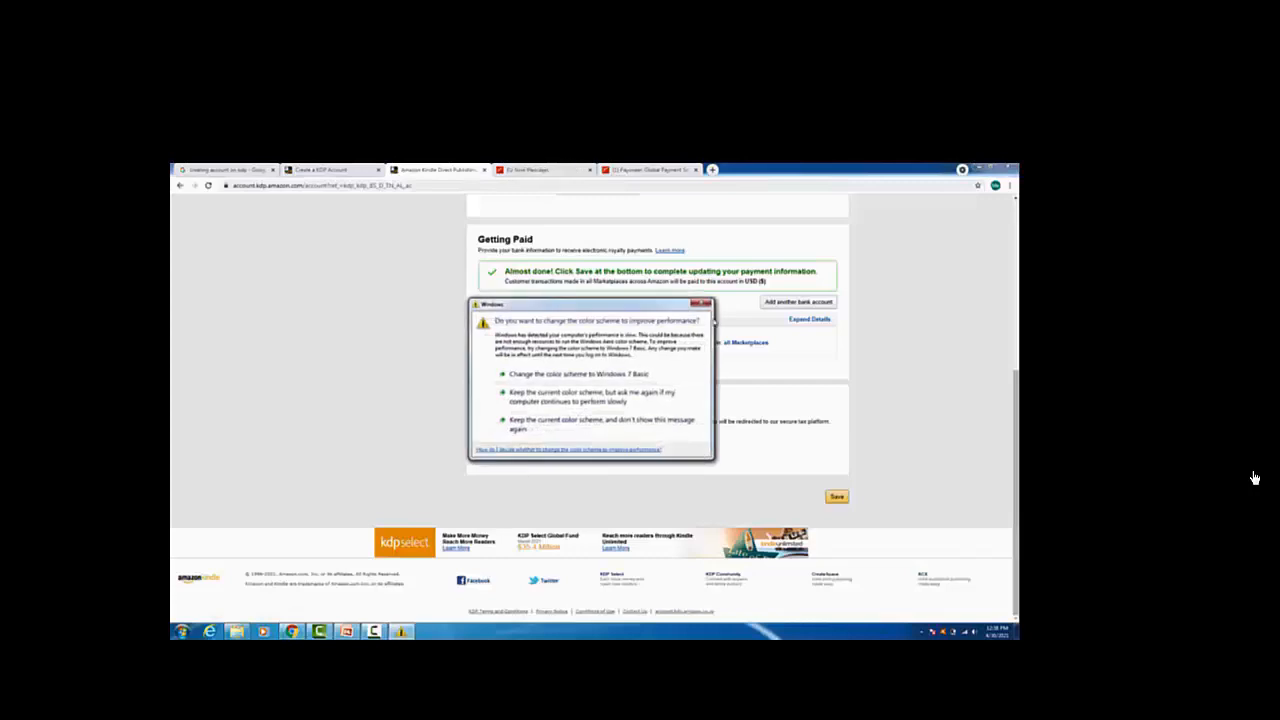
pyautogui.click(704, 304)
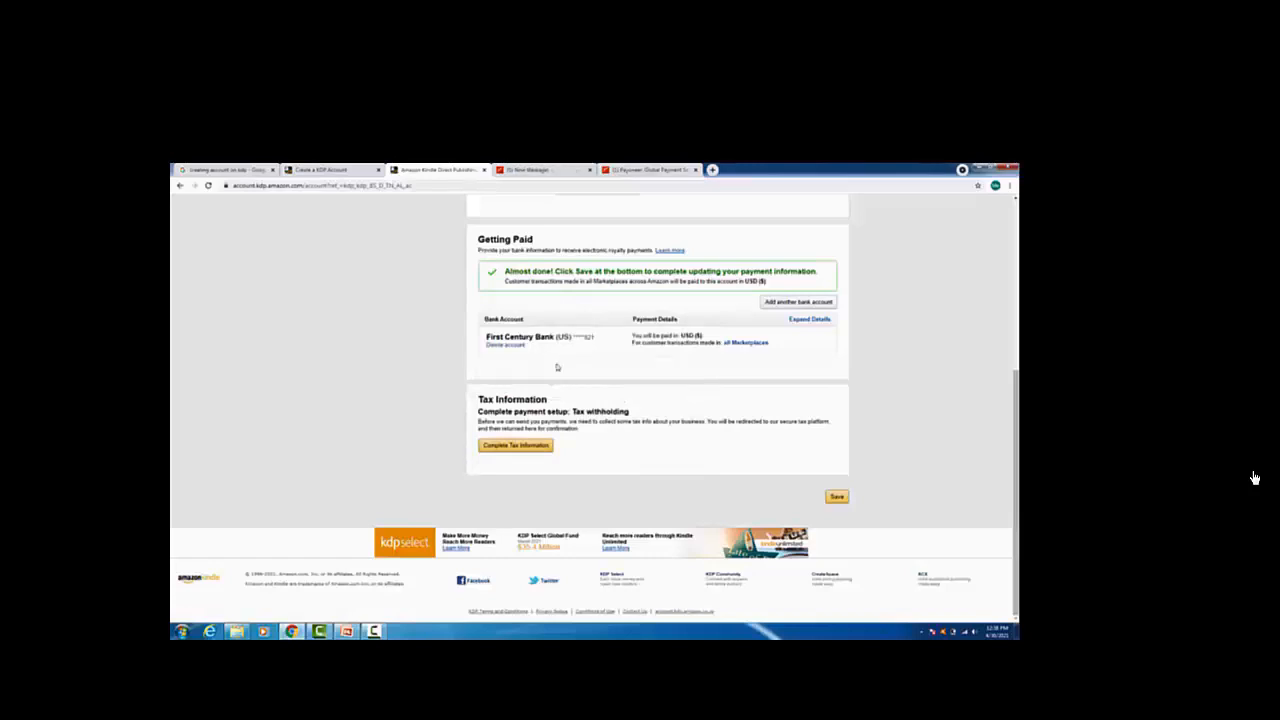
pyautogui.click(515, 447)
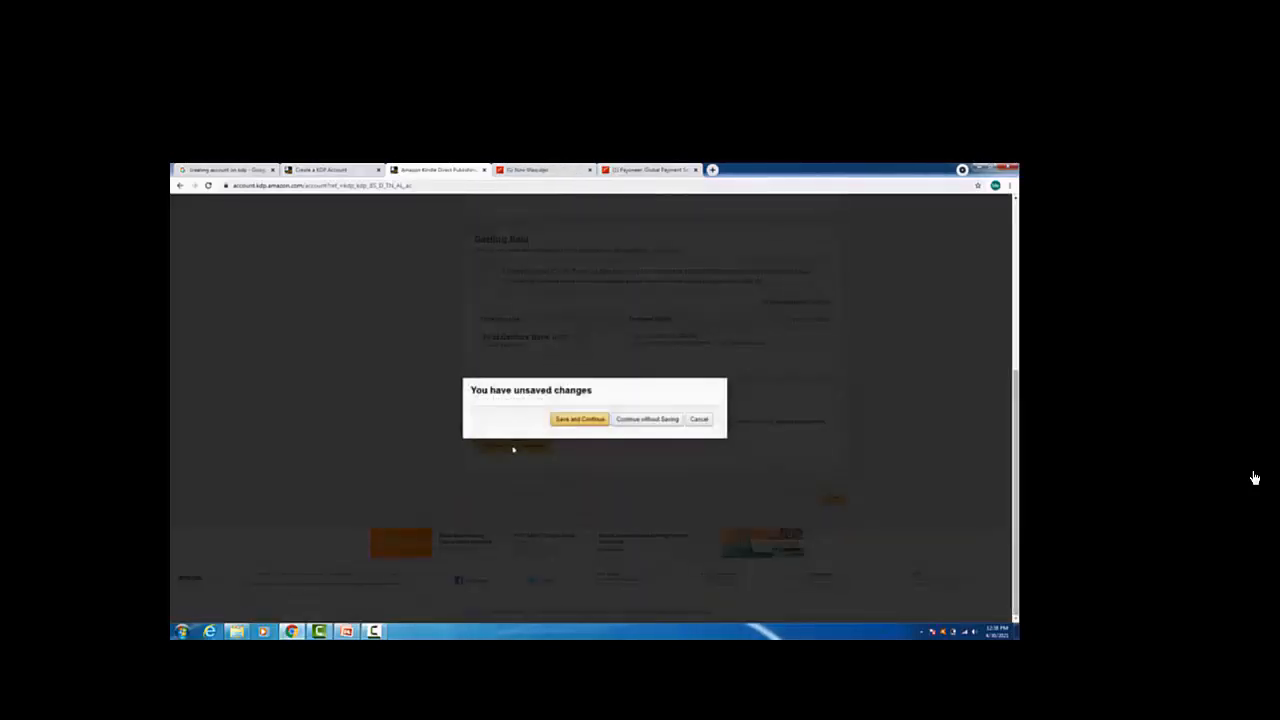
pyautogui.click(577, 421)
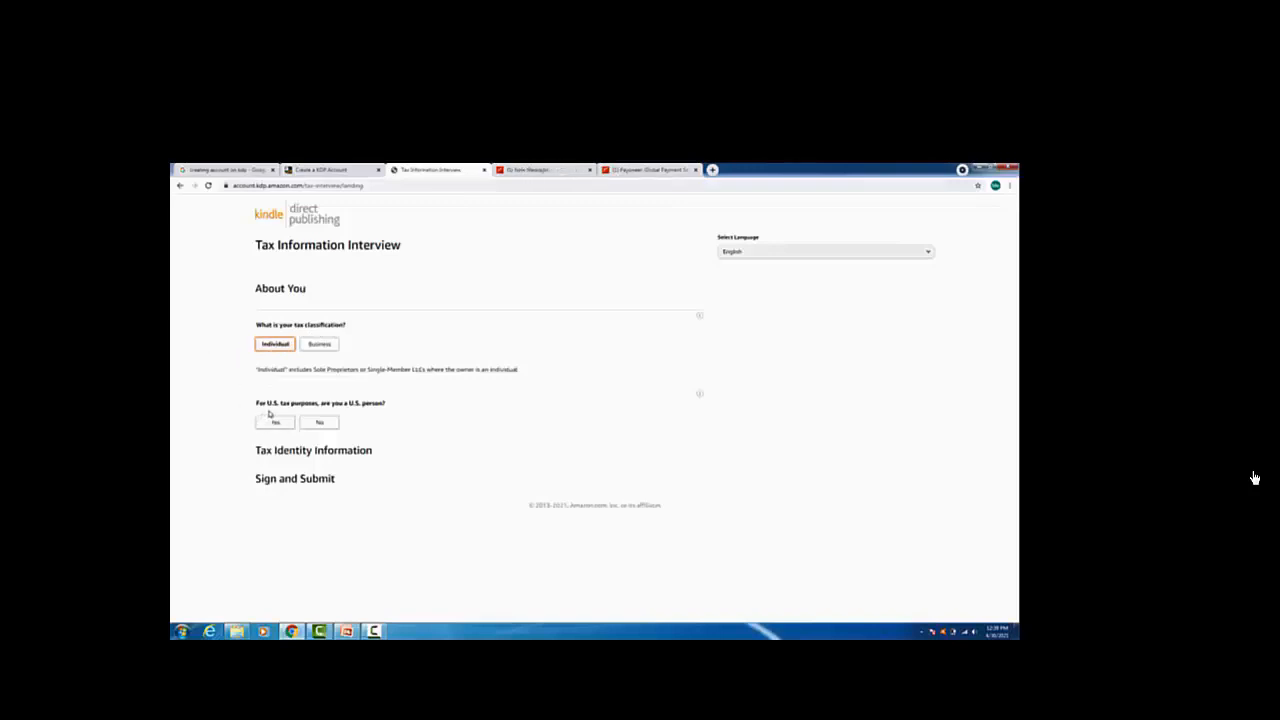
# Answer No to being a U.S. person and to acting as an intermediary agent, and set the country of citizenship to Pakistan.
pyautogui.click(318, 426)
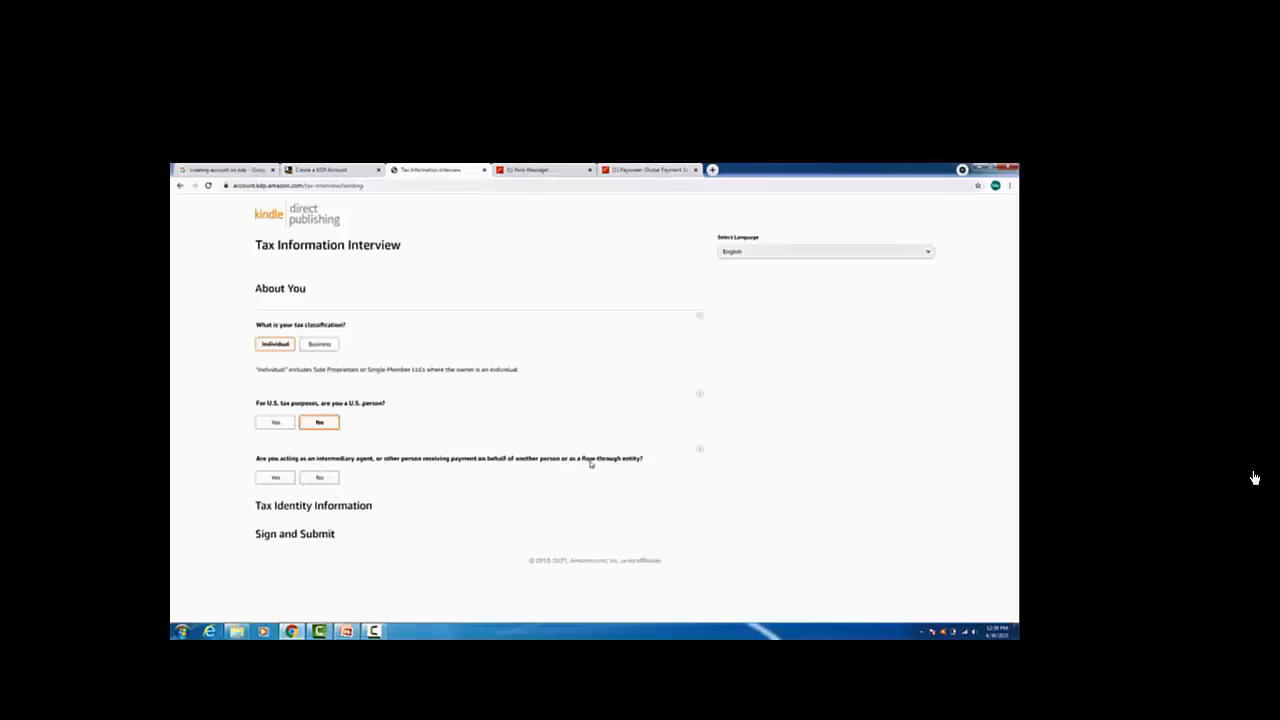
pyautogui.click(319, 478)
pyautogui.scroll(-1, 325, 486)
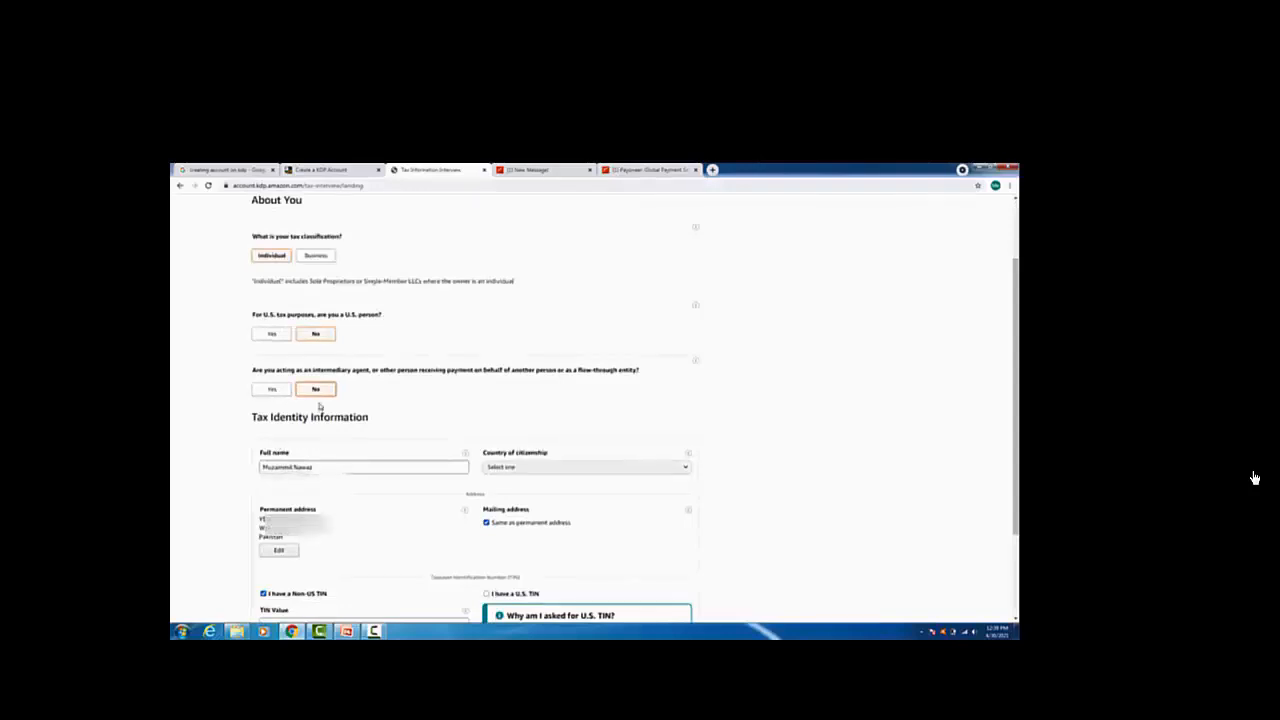
pyautogui.scroll(-1, 279, 440)
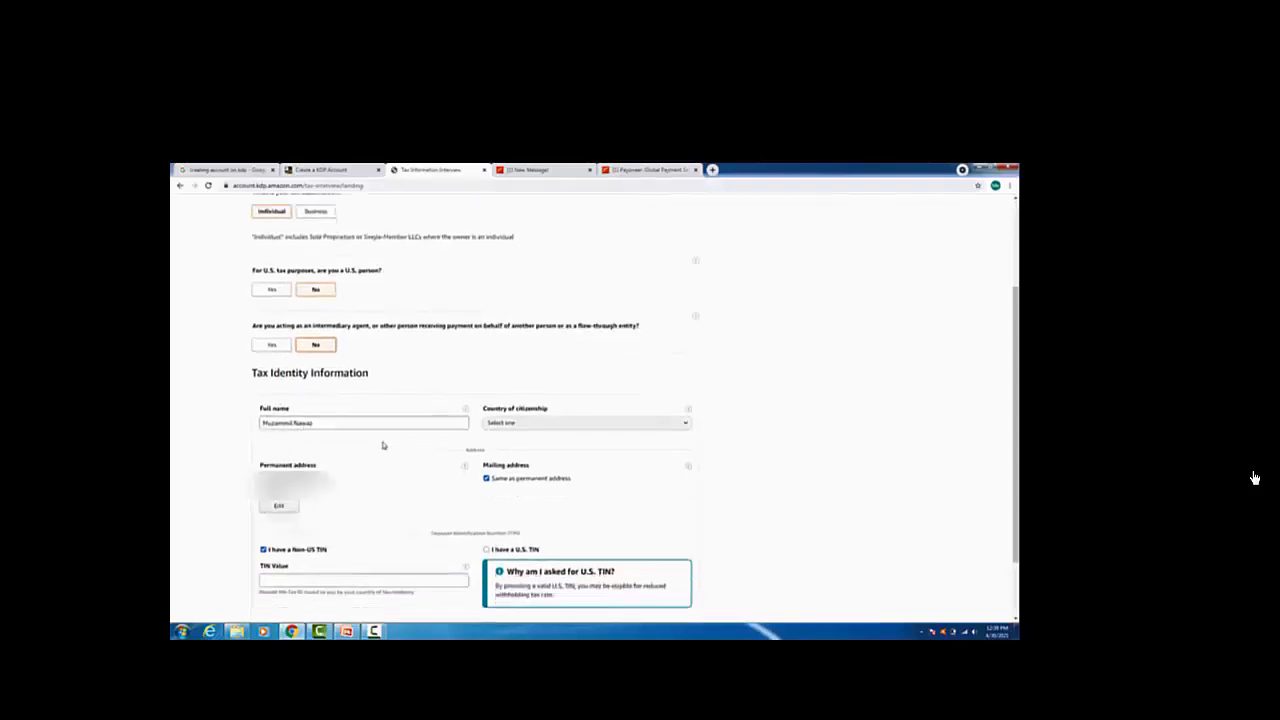
pyautogui.click(513, 424)
pyautogui.press('p')
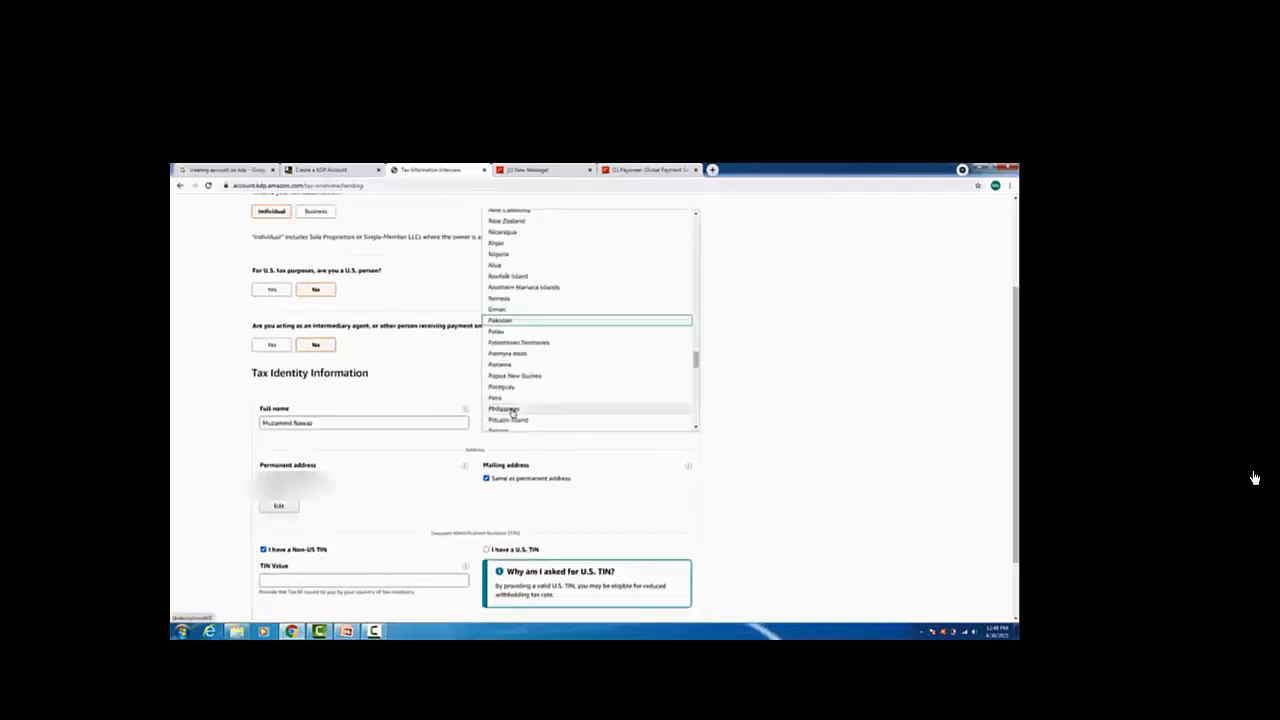
pyautogui.click(500, 320)
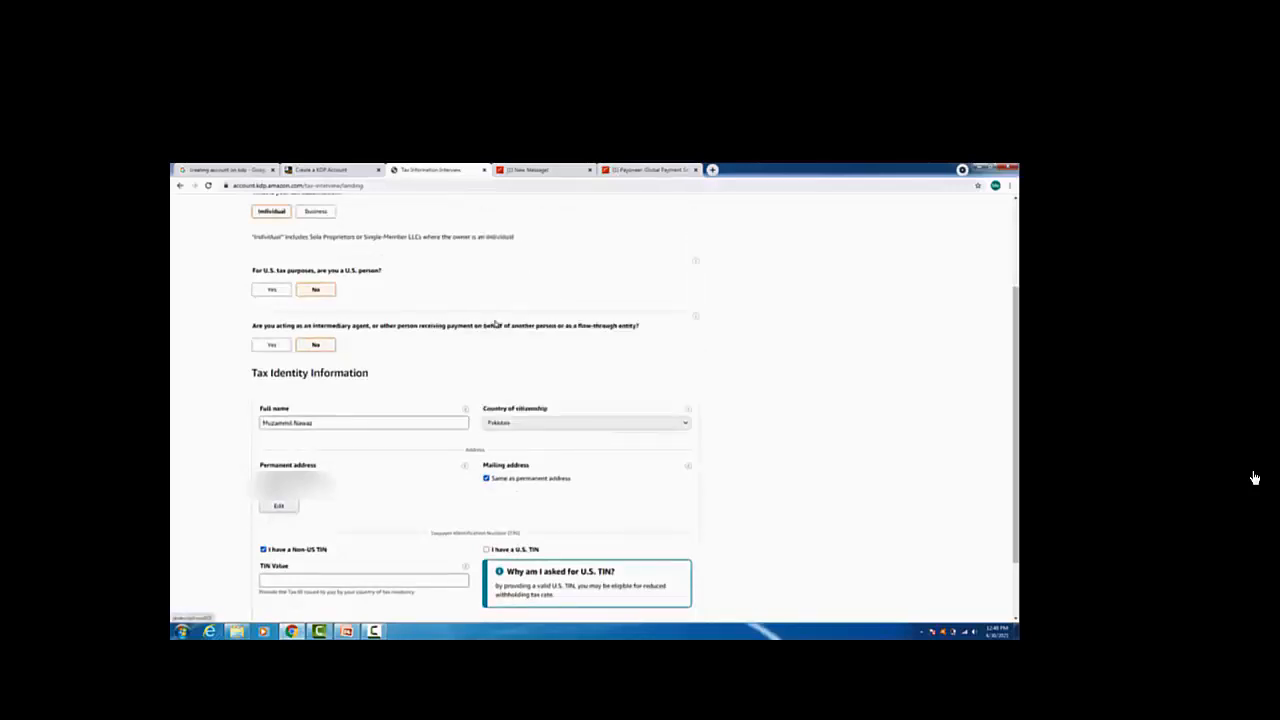
# Enter the taxpayer's non-US TIN value and continue to the tax treaty benefits section.
pyautogui.scroll(-1, 381, 504)
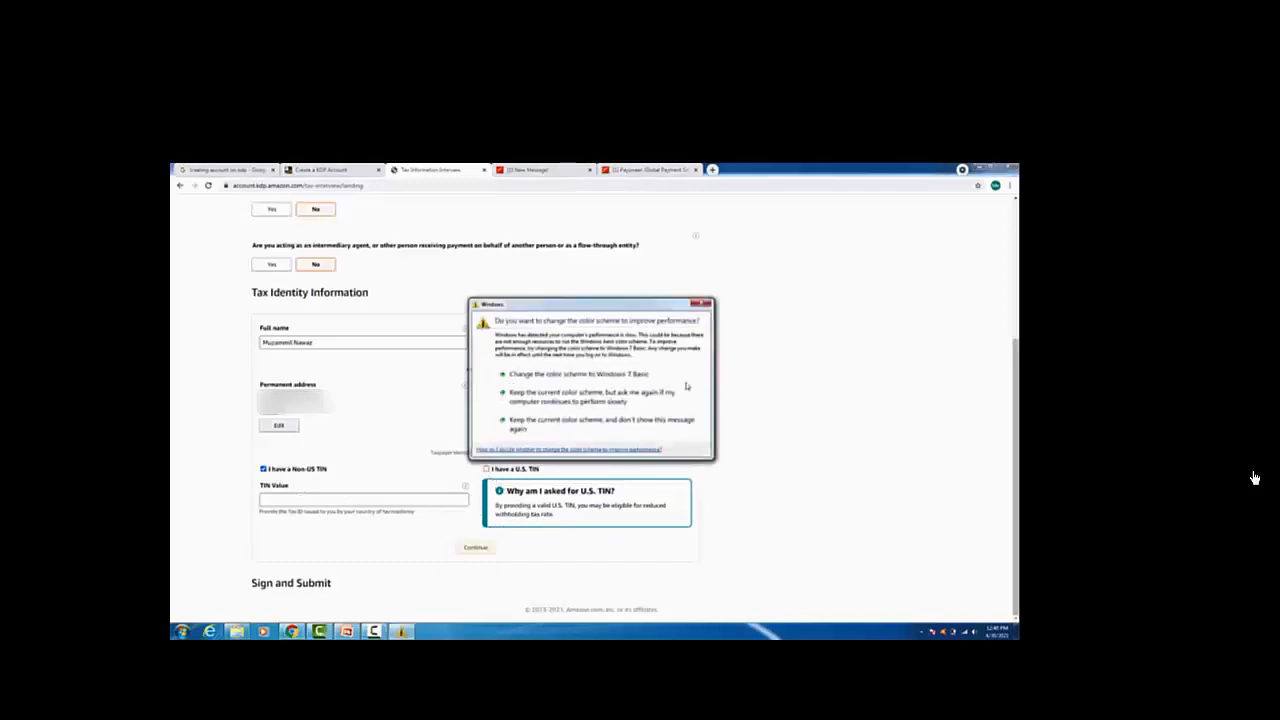
pyautogui.click(702, 305)
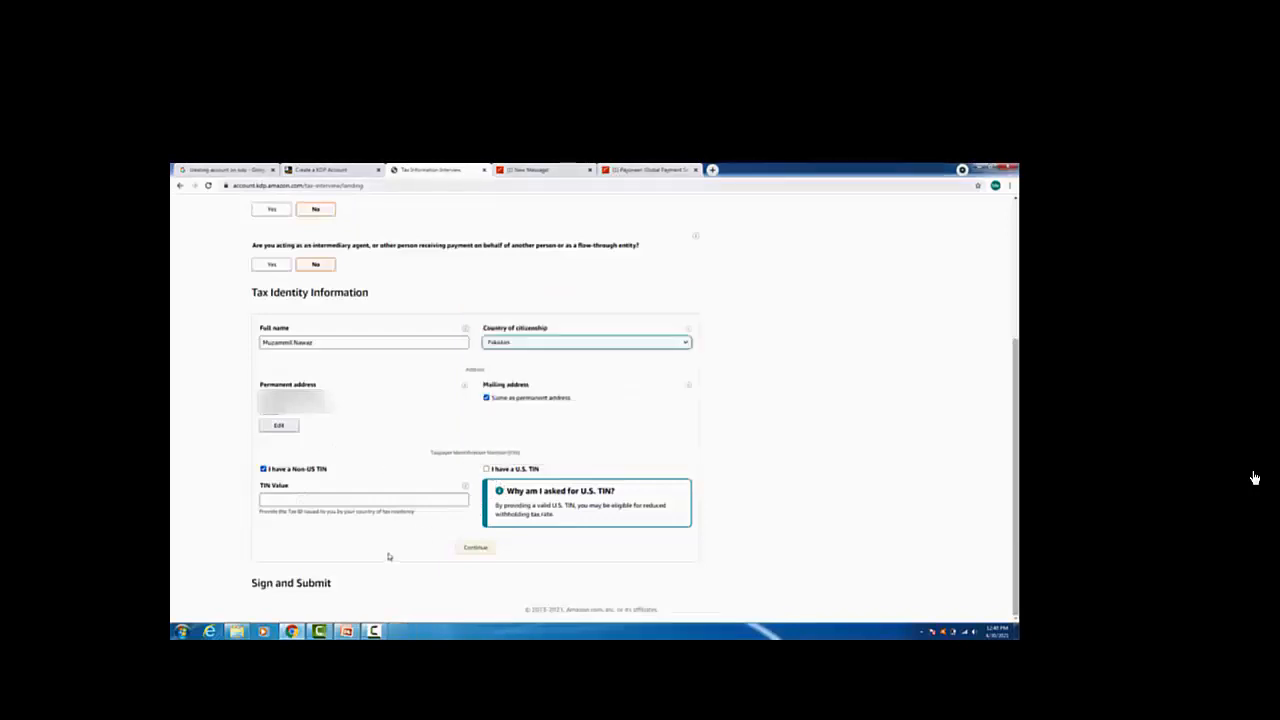
pyautogui.click(310, 501)
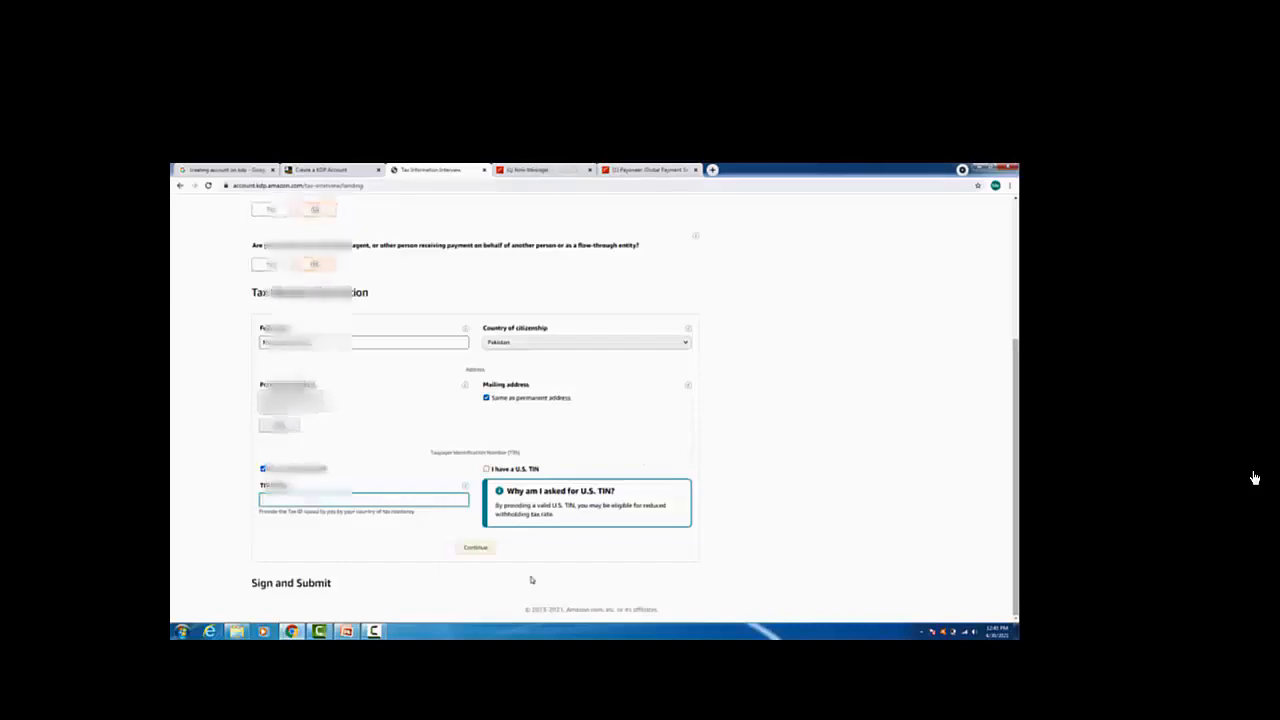
pyautogui.write('3')
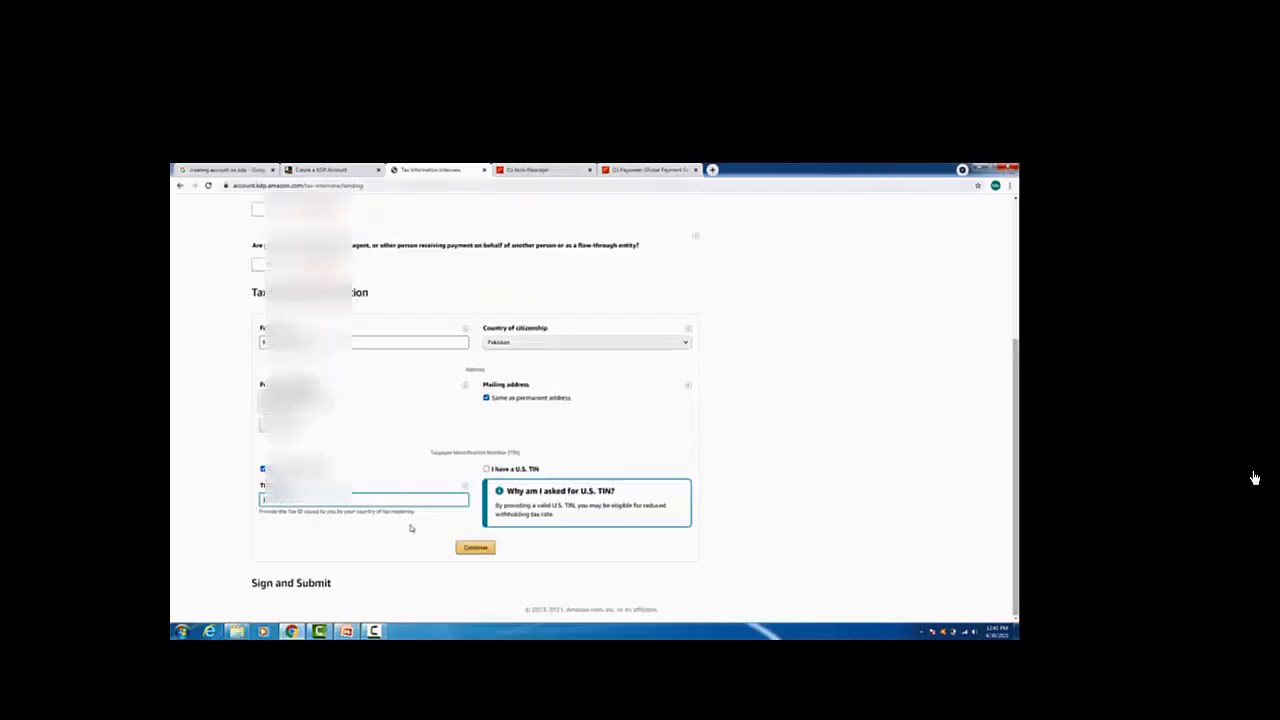
pyautogui.click(475, 549)
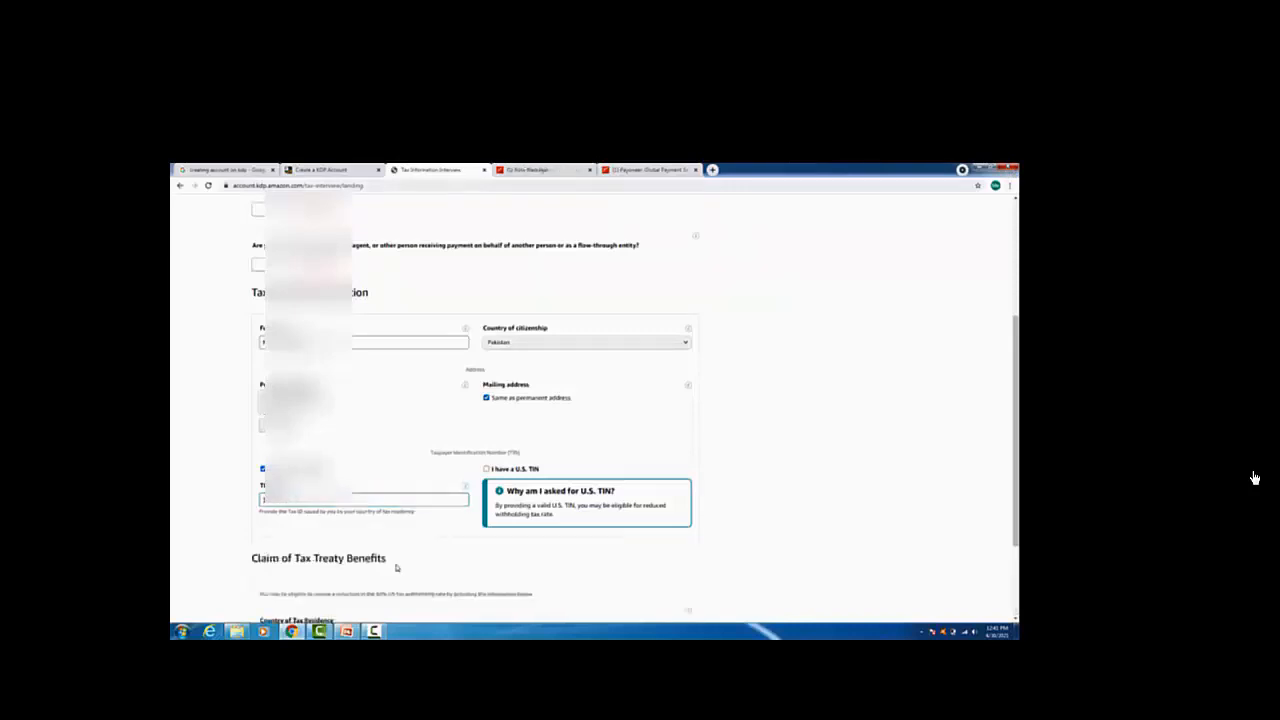
# Confirm the claim of tax treaty benefits with Pakistan as the country of tax residence.
pyautogui.scroll(-2, 395, 567)
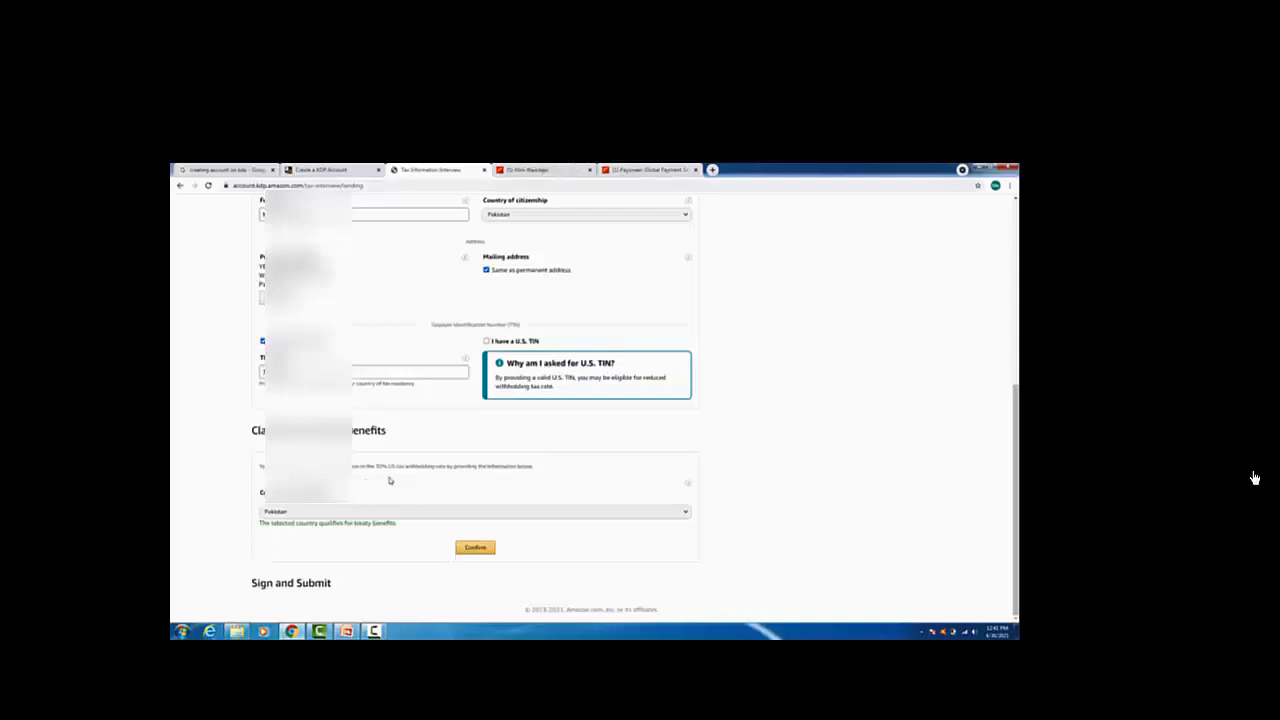
pyautogui.click(474, 548)
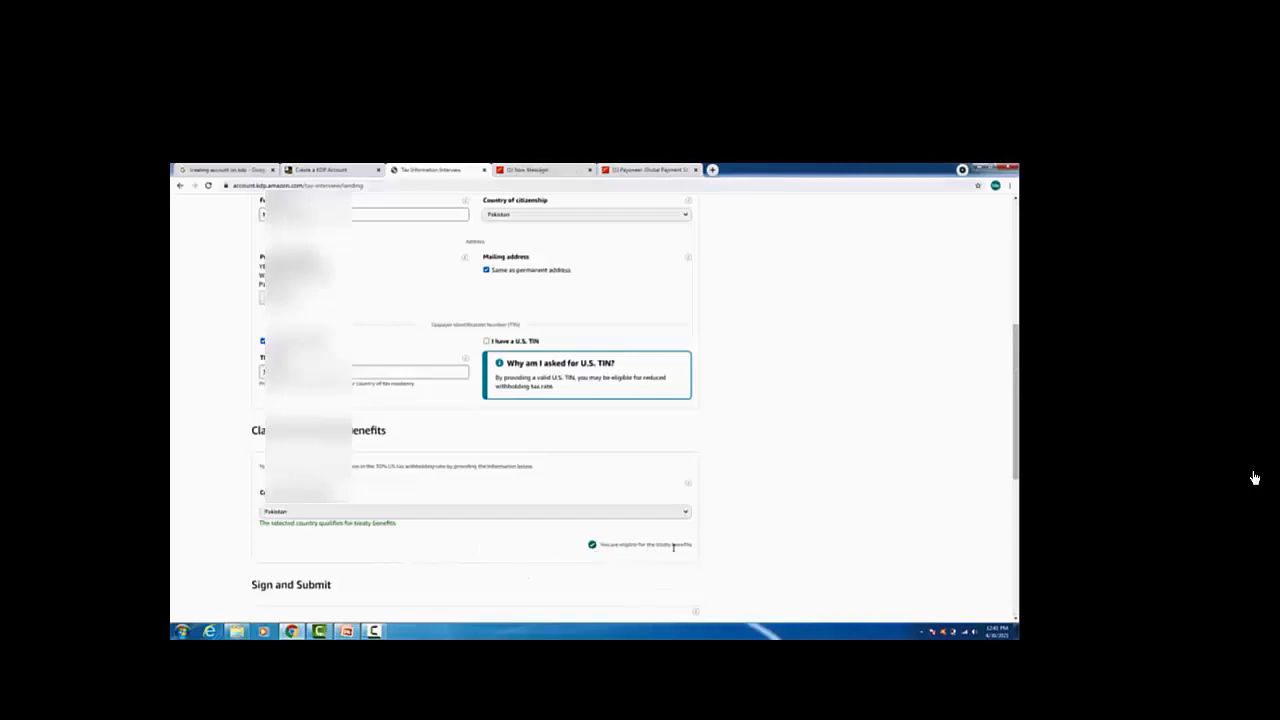
# Sign the W-8BEN electronically with the account holder's full name, then save it and review the form preview.
pyautogui.scroll(-2, 423, 508)
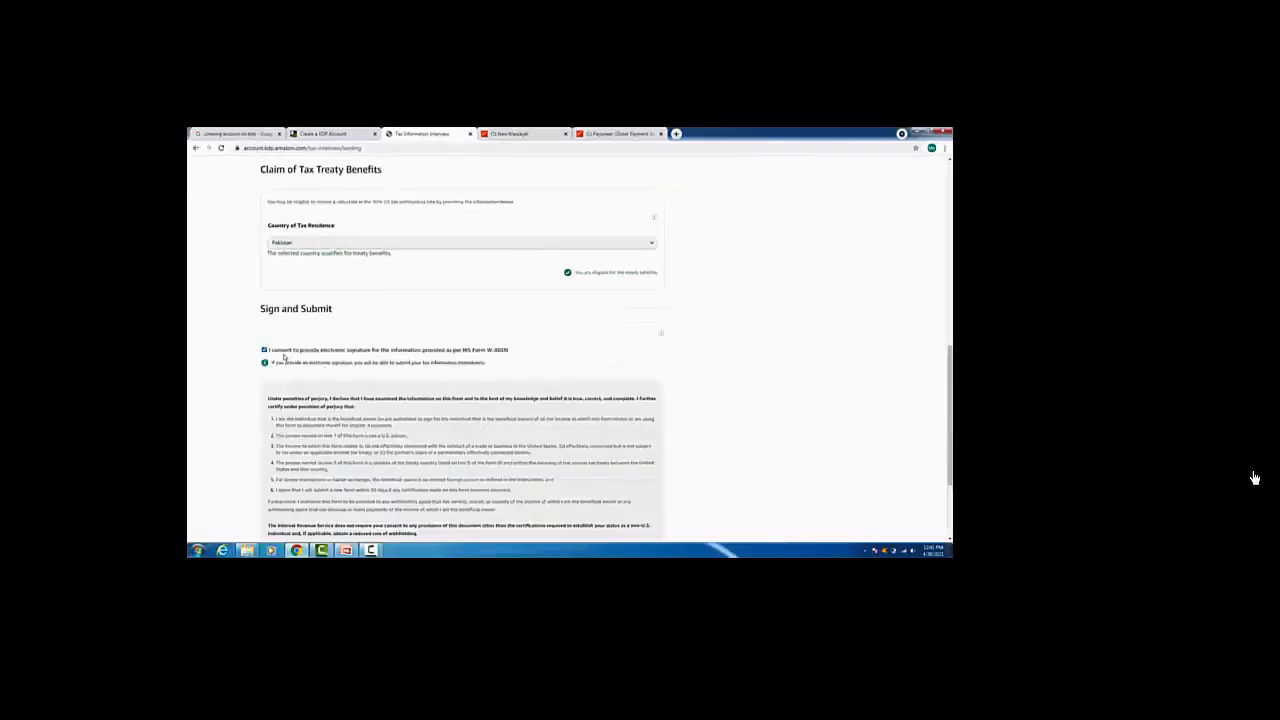
pyautogui.scroll(-2, 217, 394)
pyautogui.scroll(-1, 216, 420)
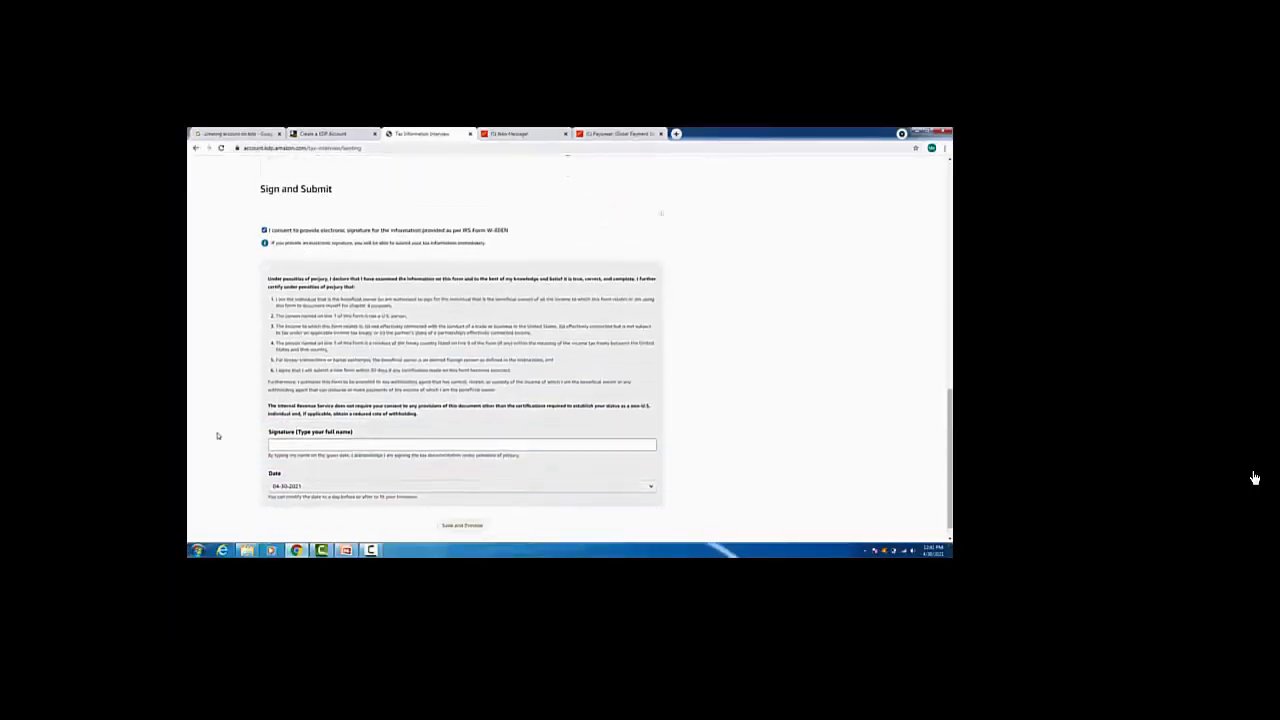
pyautogui.click(299, 446)
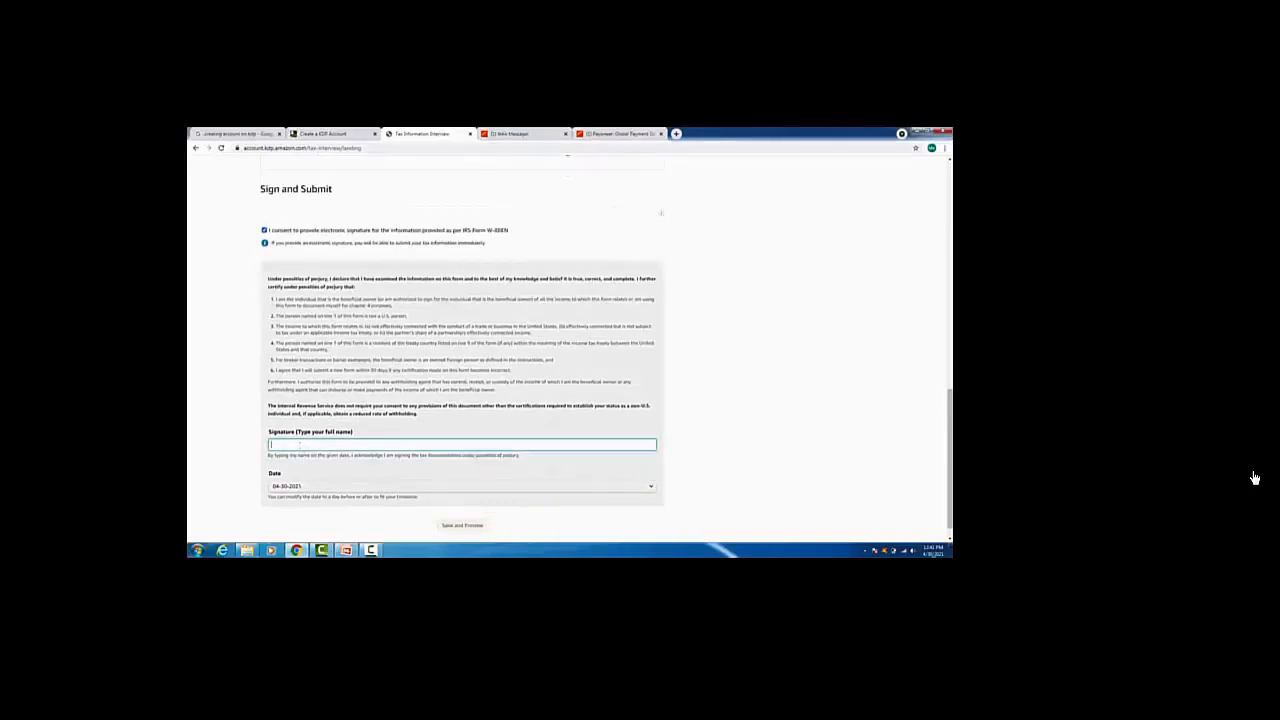
pyautogui.write('Muza')
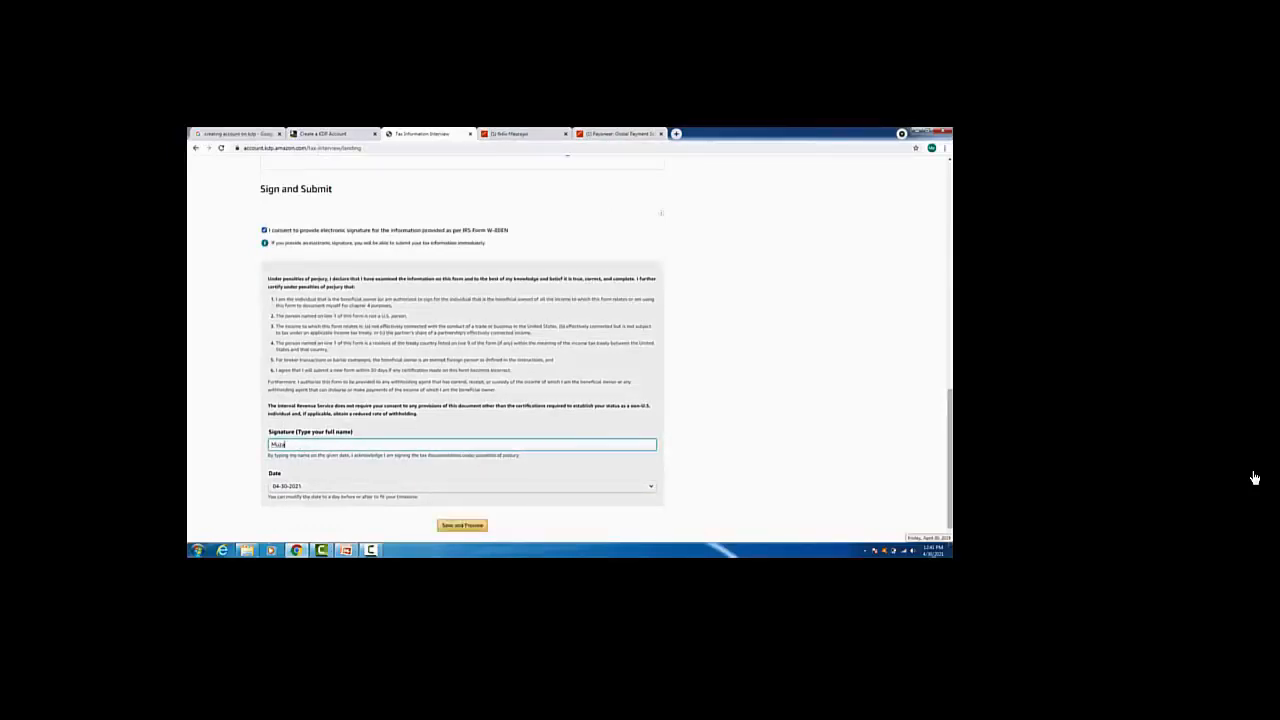
pyautogui.write('mmil')
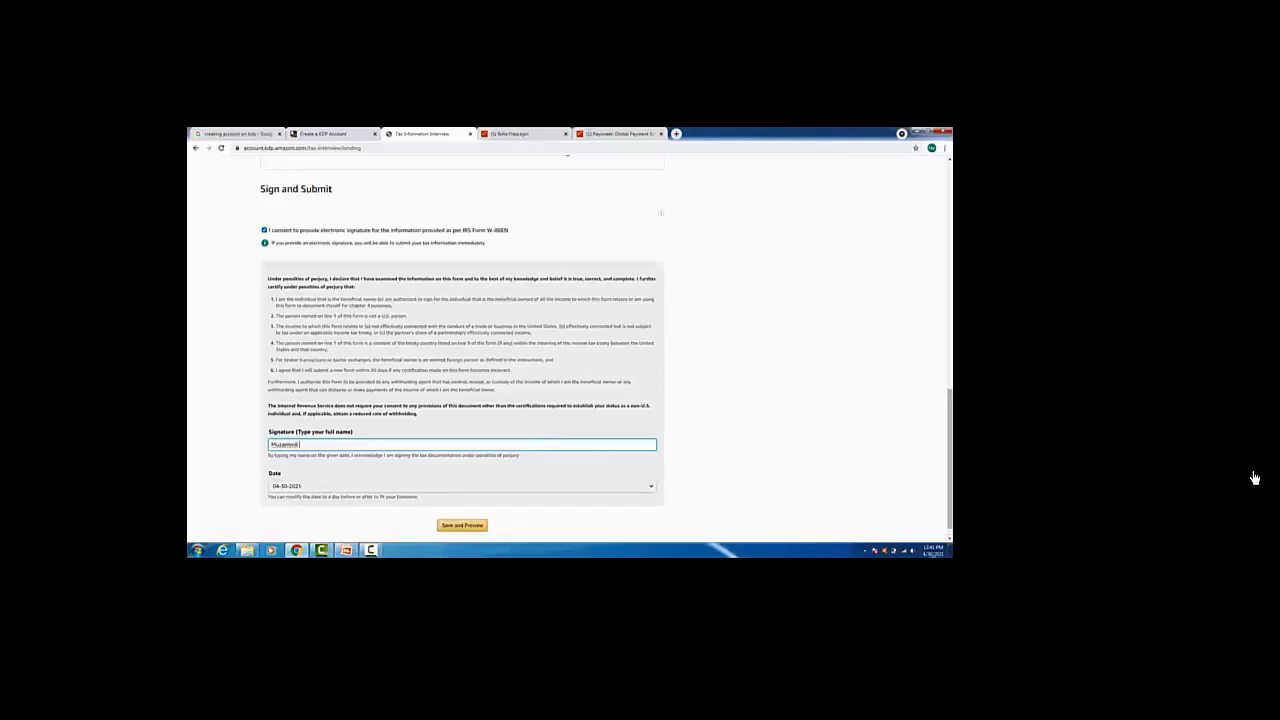
pyautogui.write(' Nawaz')
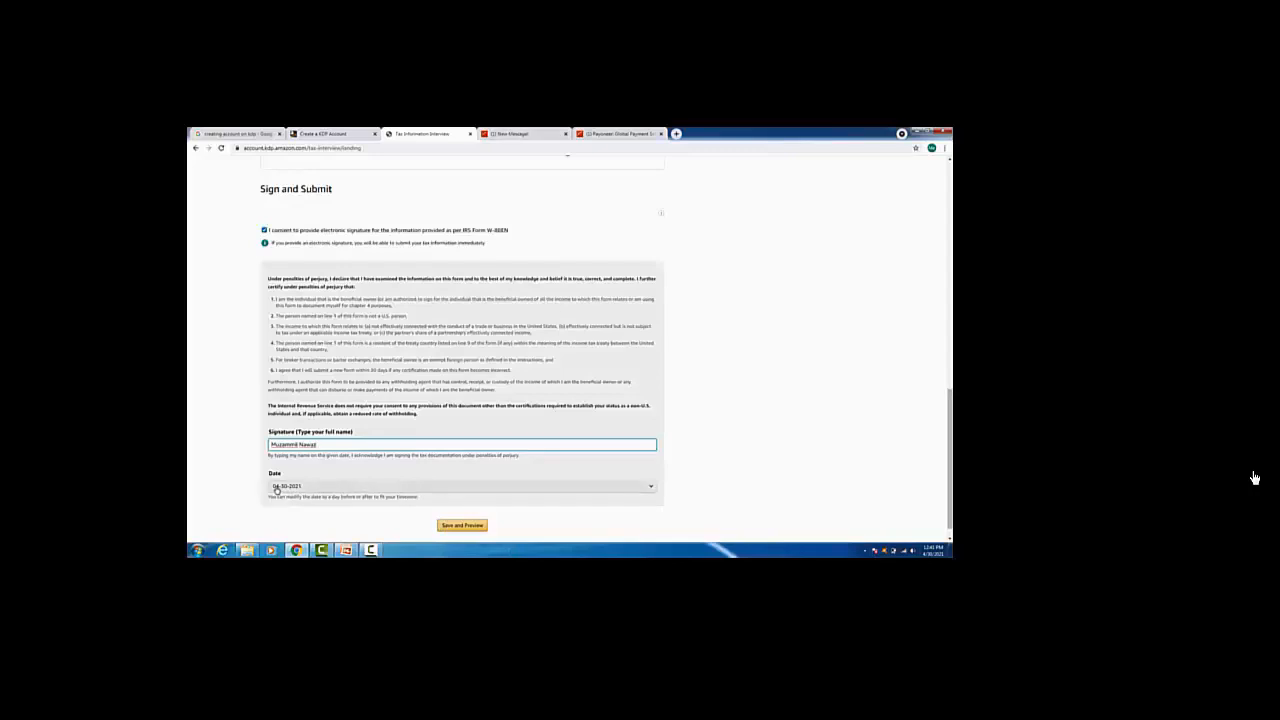
pyautogui.scroll(-1, 229, 469)
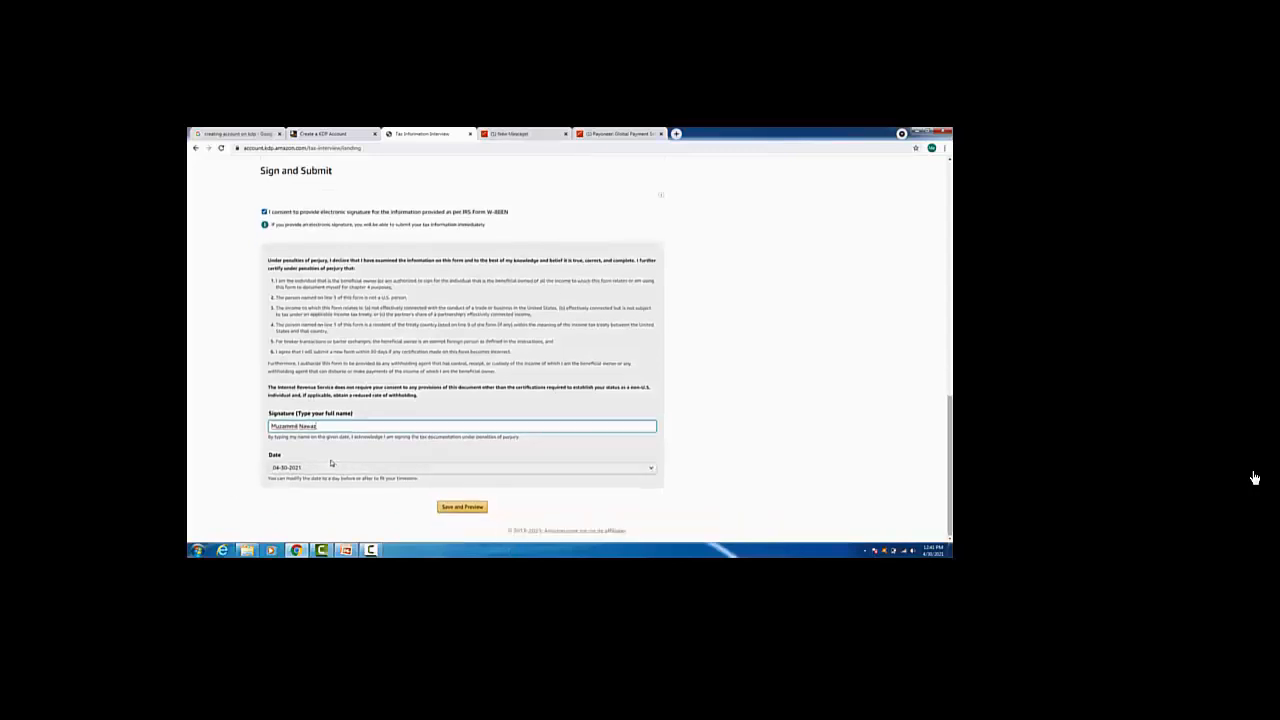
pyautogui.click(461, 508)
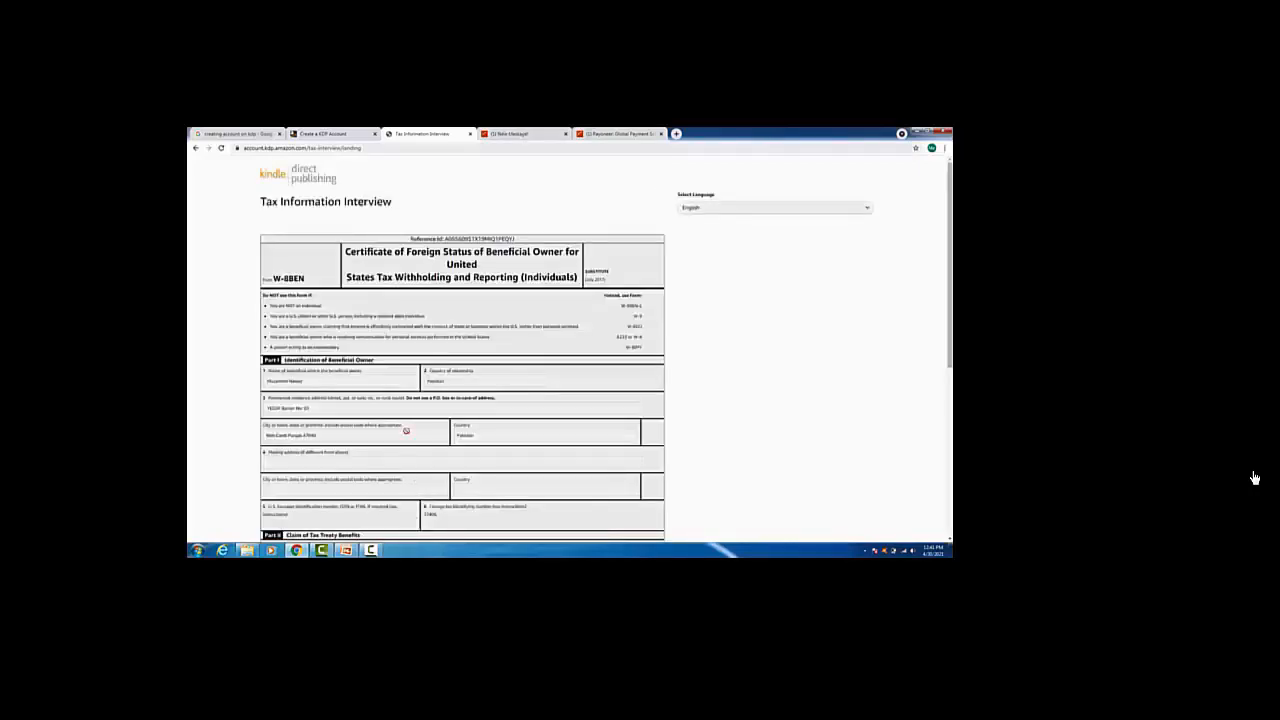
pyautogui.scroll(-5, 406, 430)
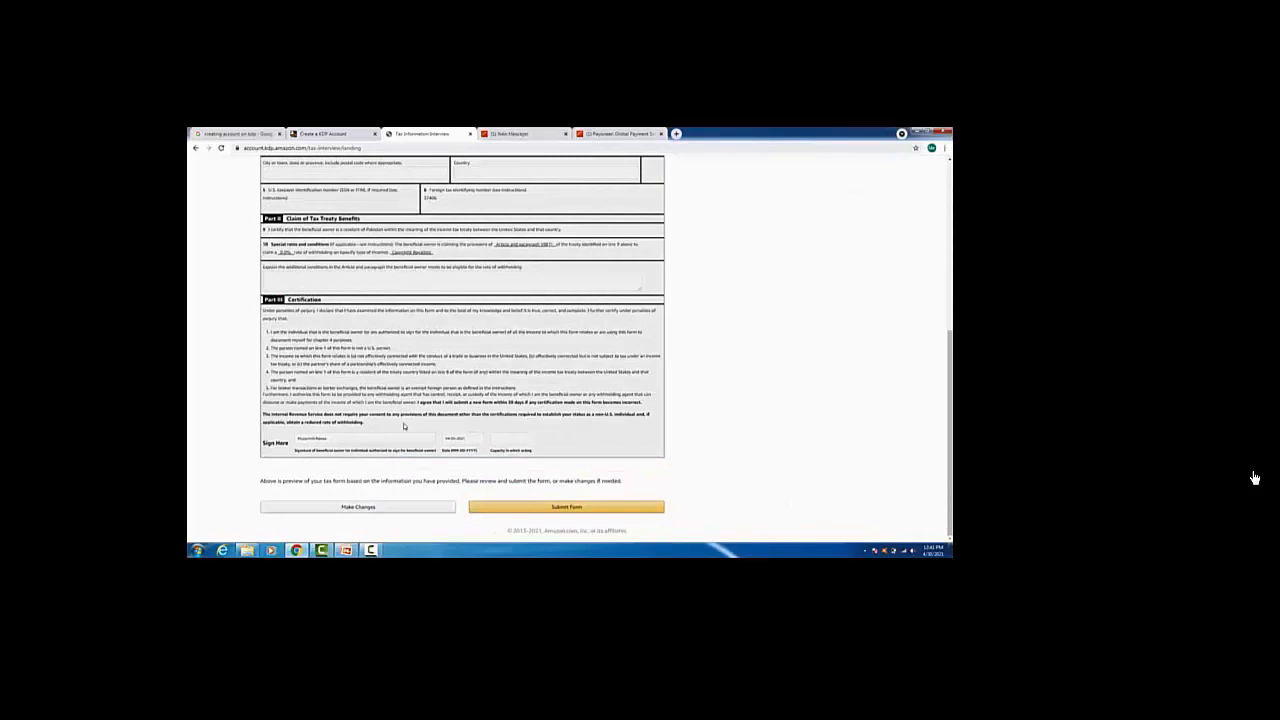
# Review the W-8BEN preview from the beneficial owner details to the certification and submit the tax form.
pyautogui.scroll(5, 404, 426)
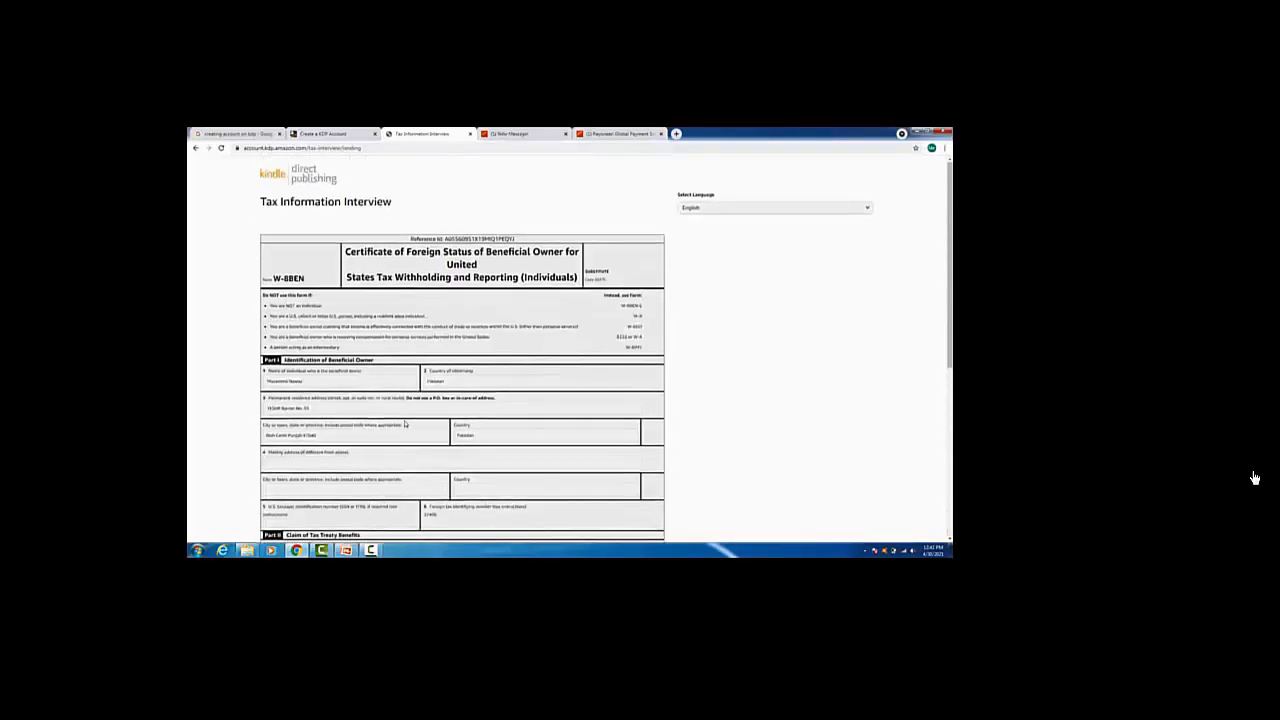
pyautogui.scroll(-5, 466, 436)
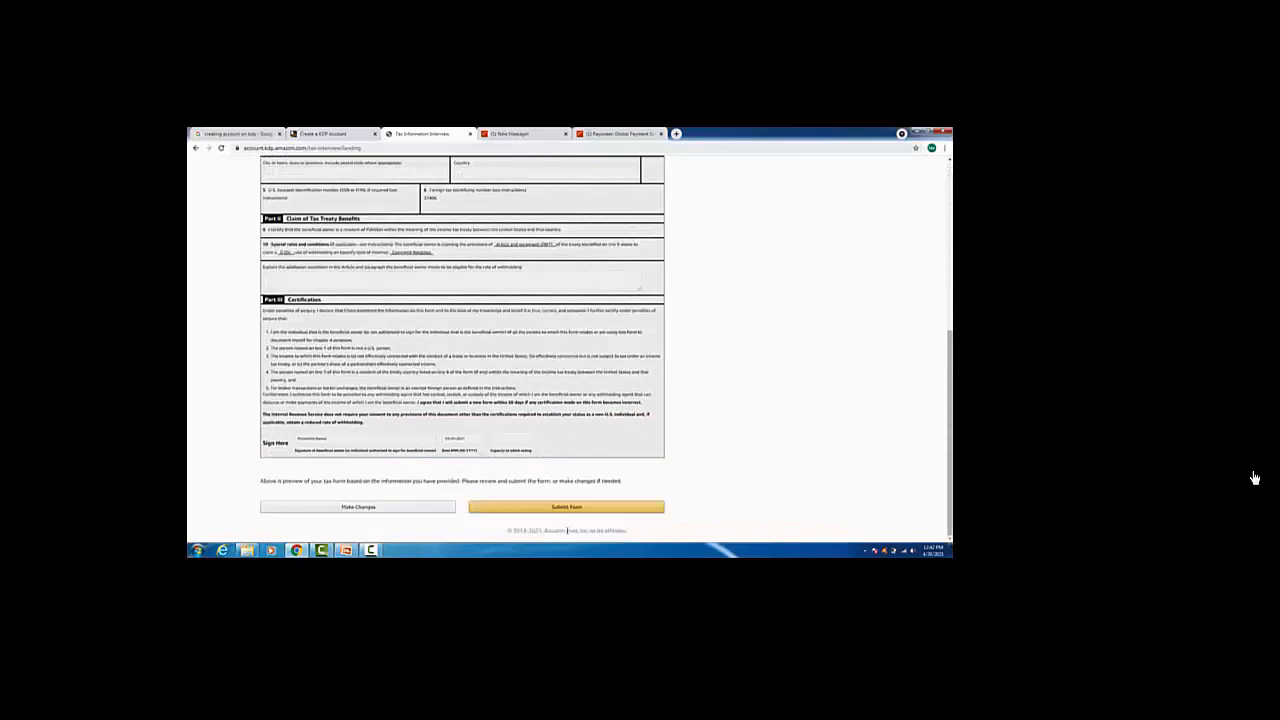
pyautogui.click(555, 507)
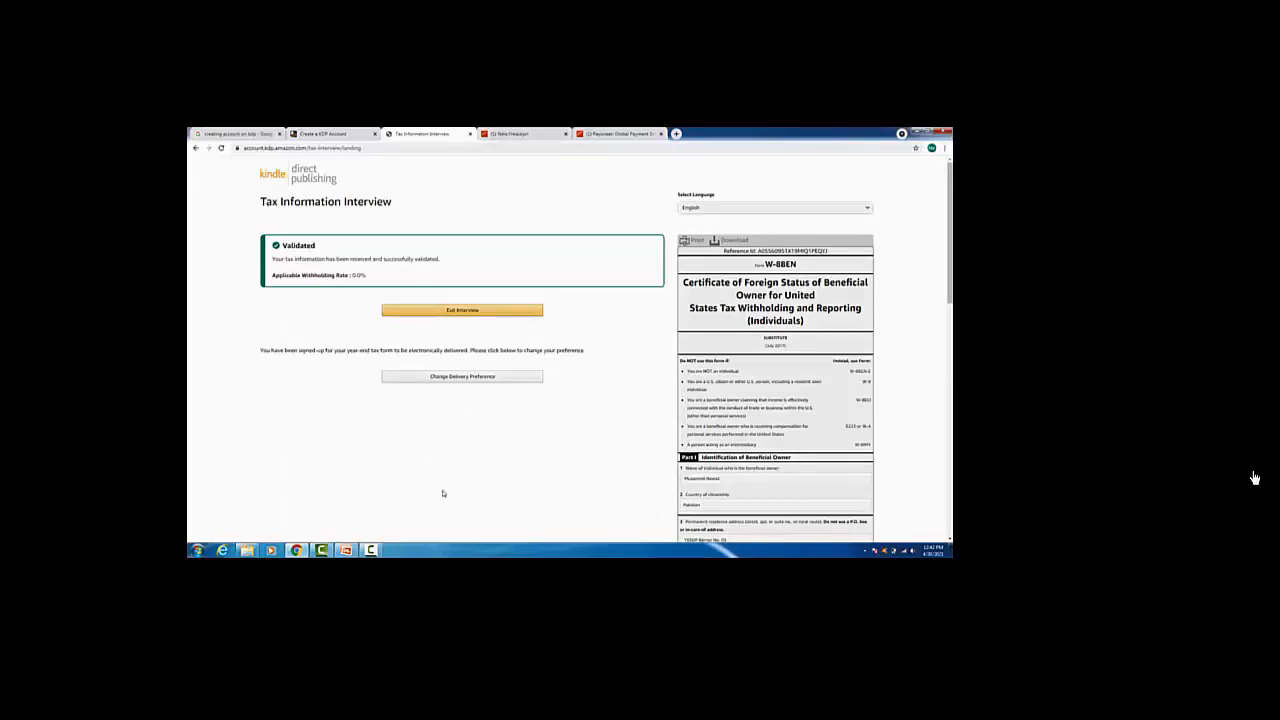
# Look over the submitted W-8BEN form and exit the tax interview to return to the KDP account page.
pyautogui.scroll(-3, 450, 498)
pyautogui.scroll(-5, 456, 500)
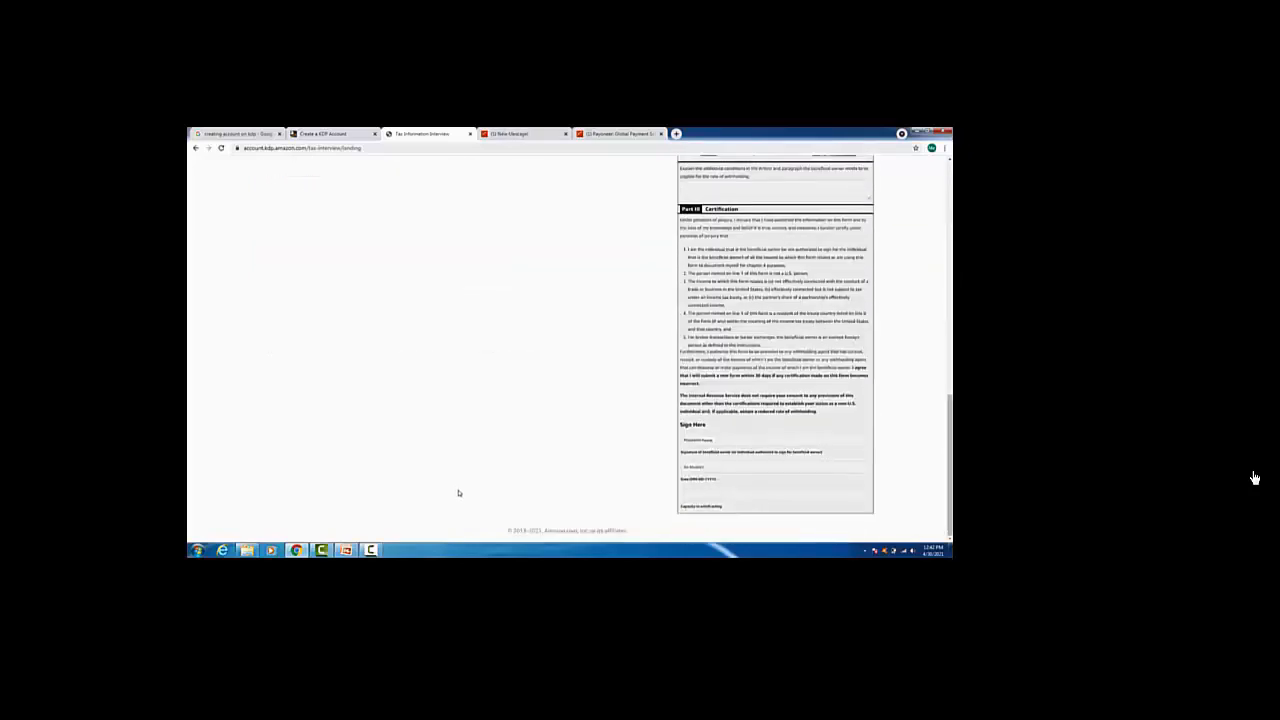
pyautogui.scroll(6, 460, 494)
pyautogui.scroll(3, 459, 492)
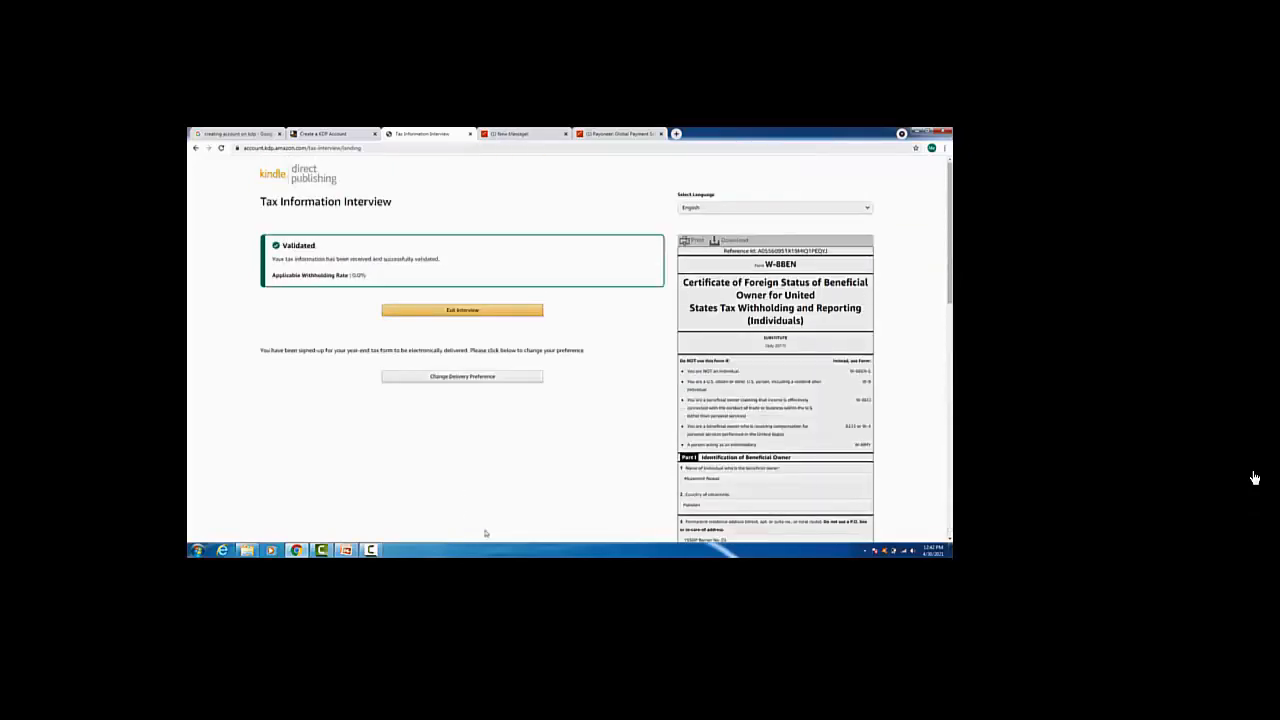
pyautogui.click(461, 315)
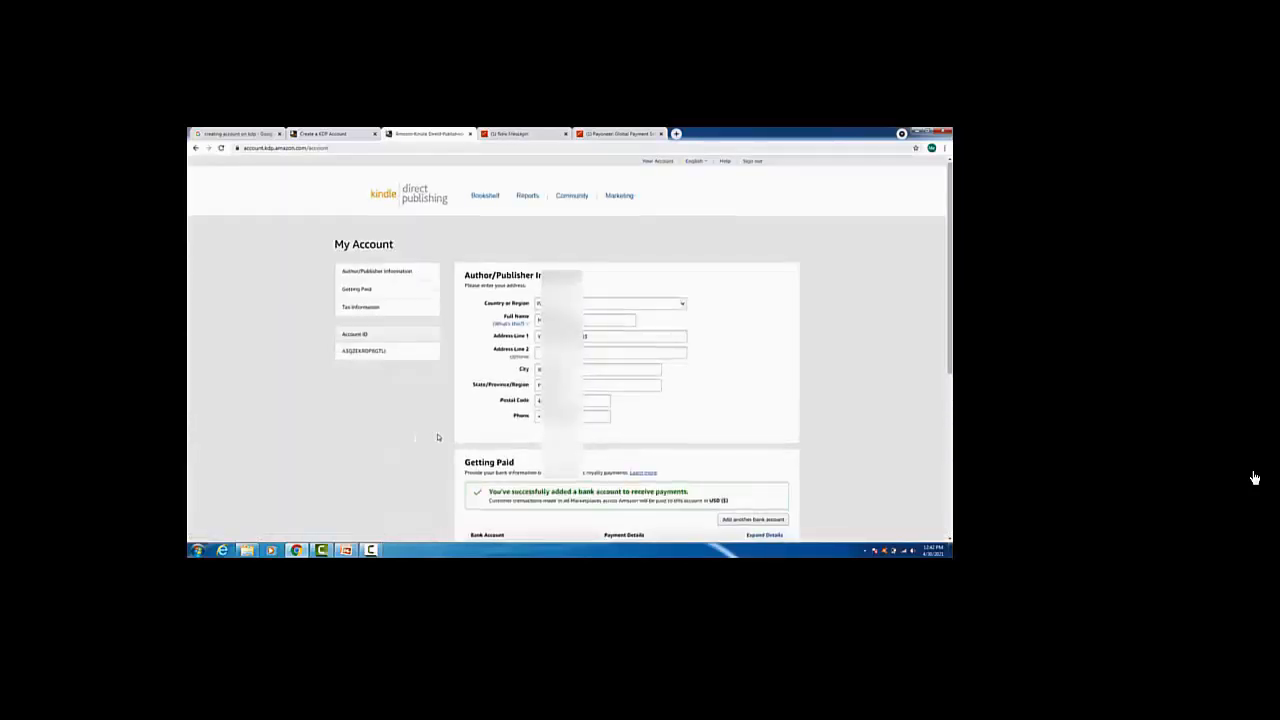
# Check the author/publisher, bank payment and tax sections of the KDP account and save the account information.
pyautogui.scroll(-3, 437, 437)
pyautogui.scroll(-3, 437, 437)
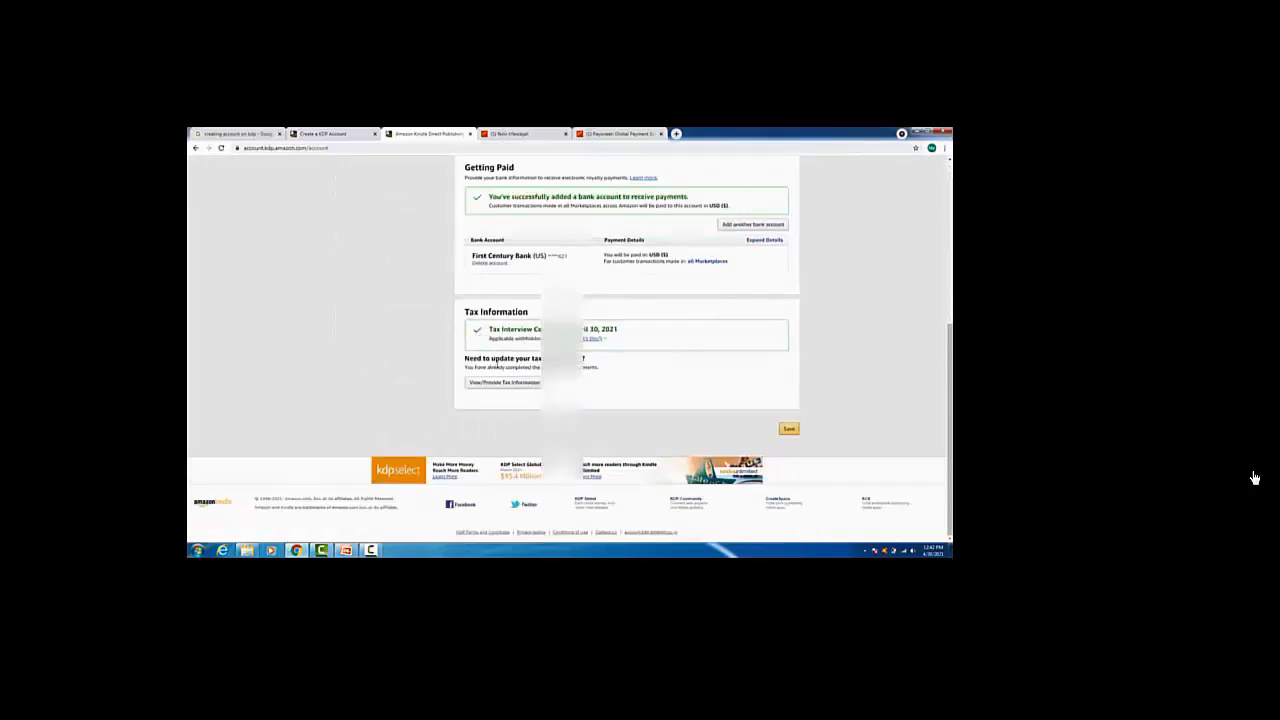
pyautogui.scroll(6, 508, 375)
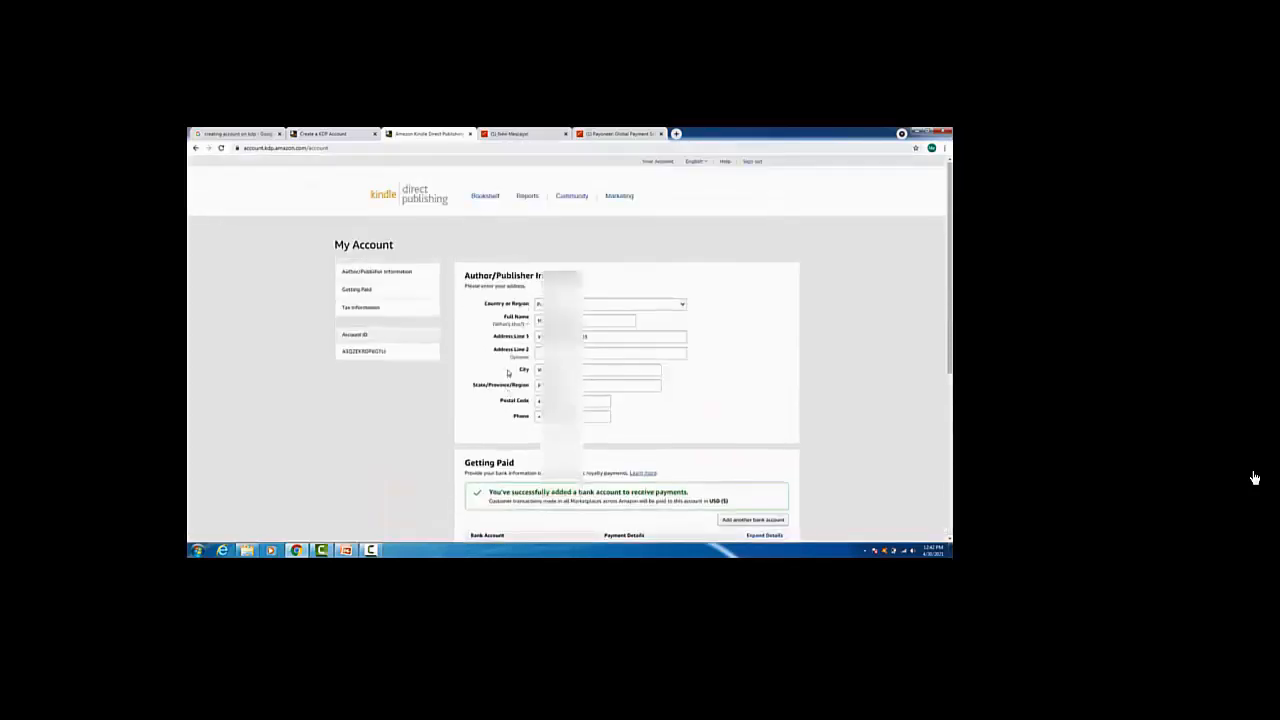
pyautogui.scroll(-5, 514, 366)
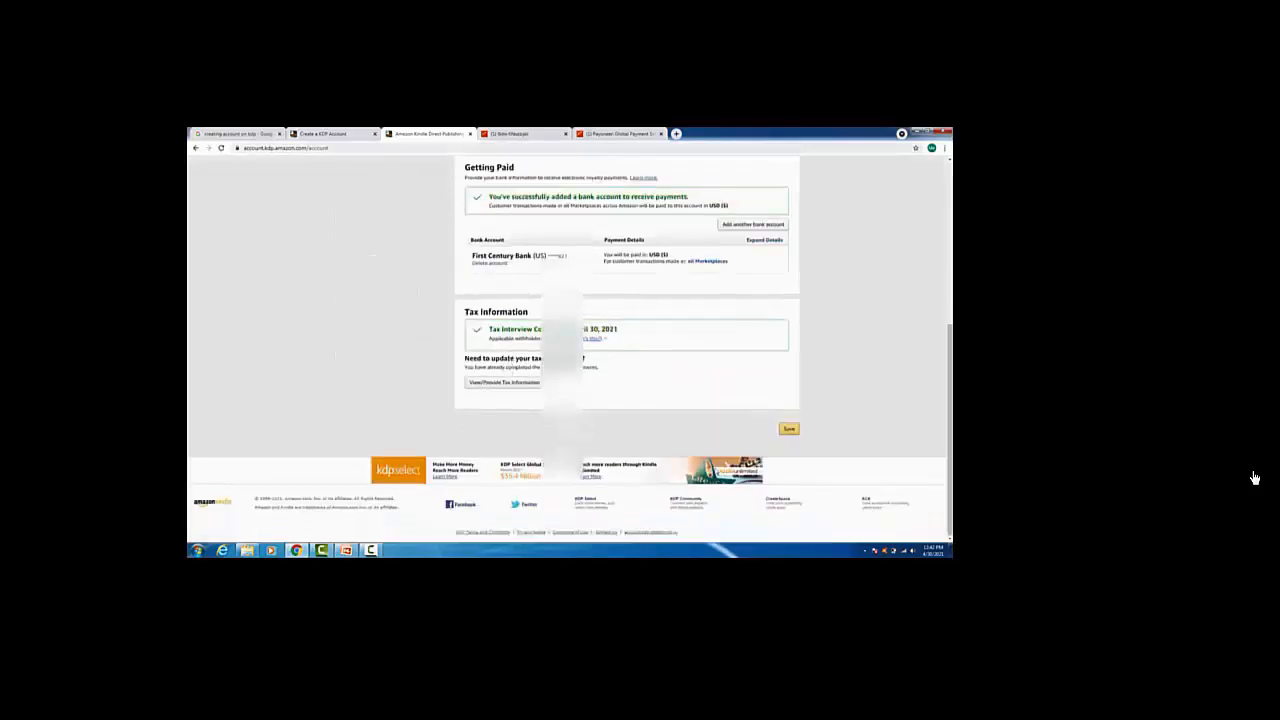
pyautogui.click(789, 429)
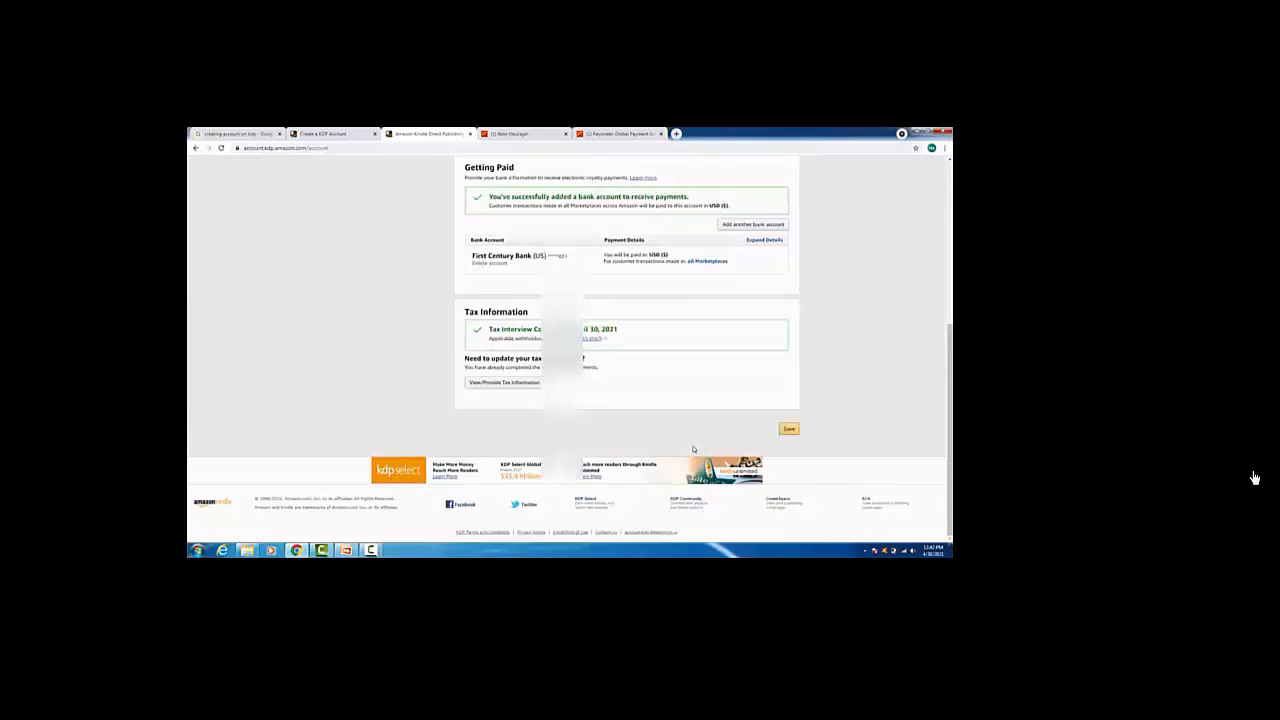
pyautogui.scroll(5, 693, 449)
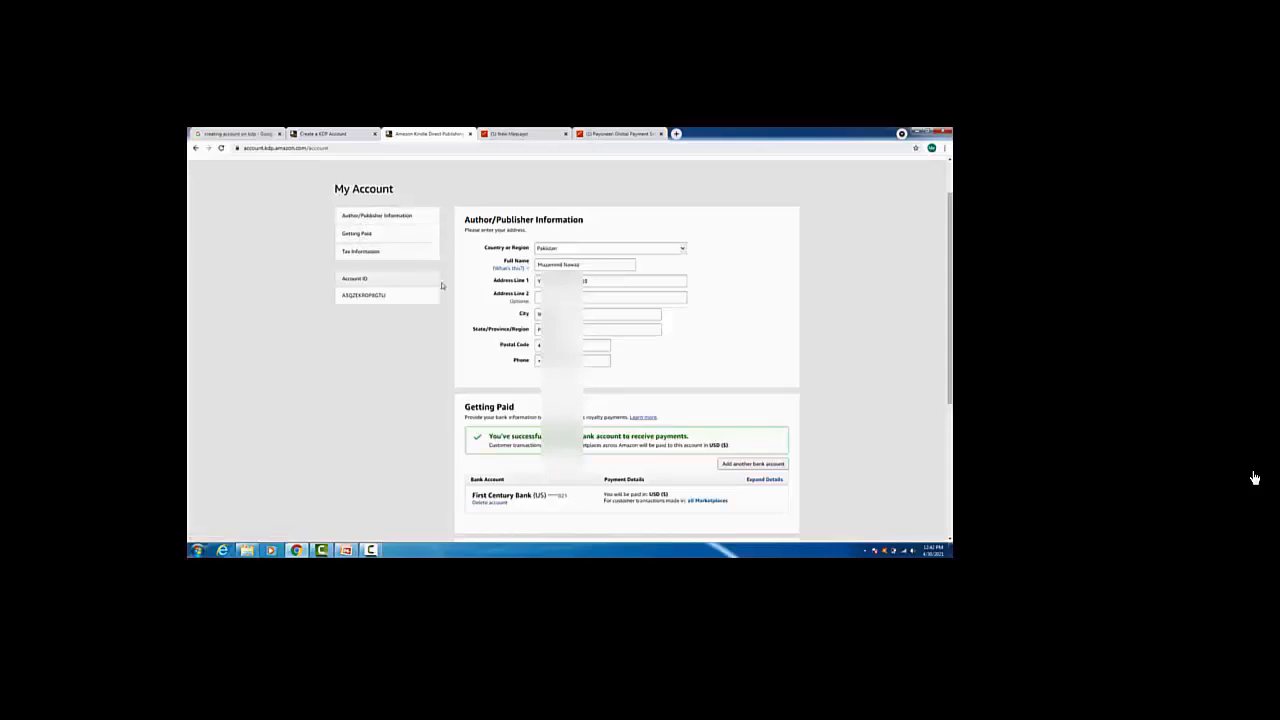
pyautogui.scroll(-5, 400, 290)
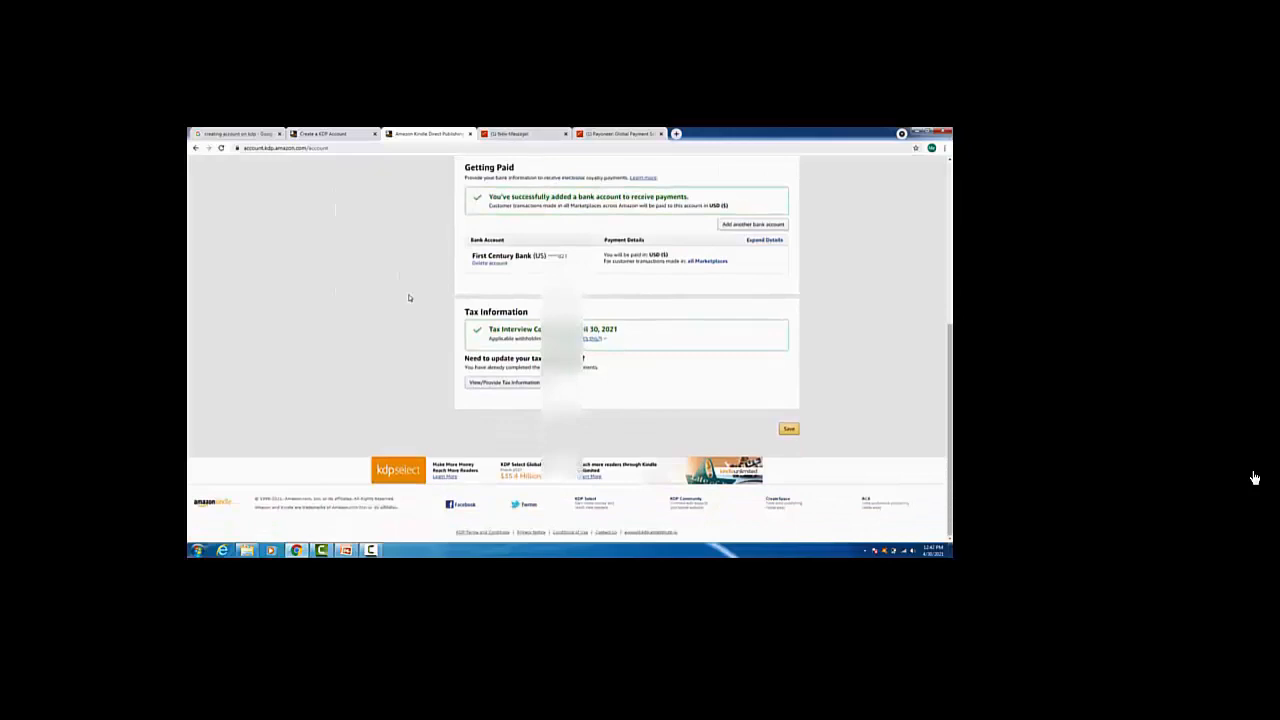
pyautogui.scroll(5, 410, 297)
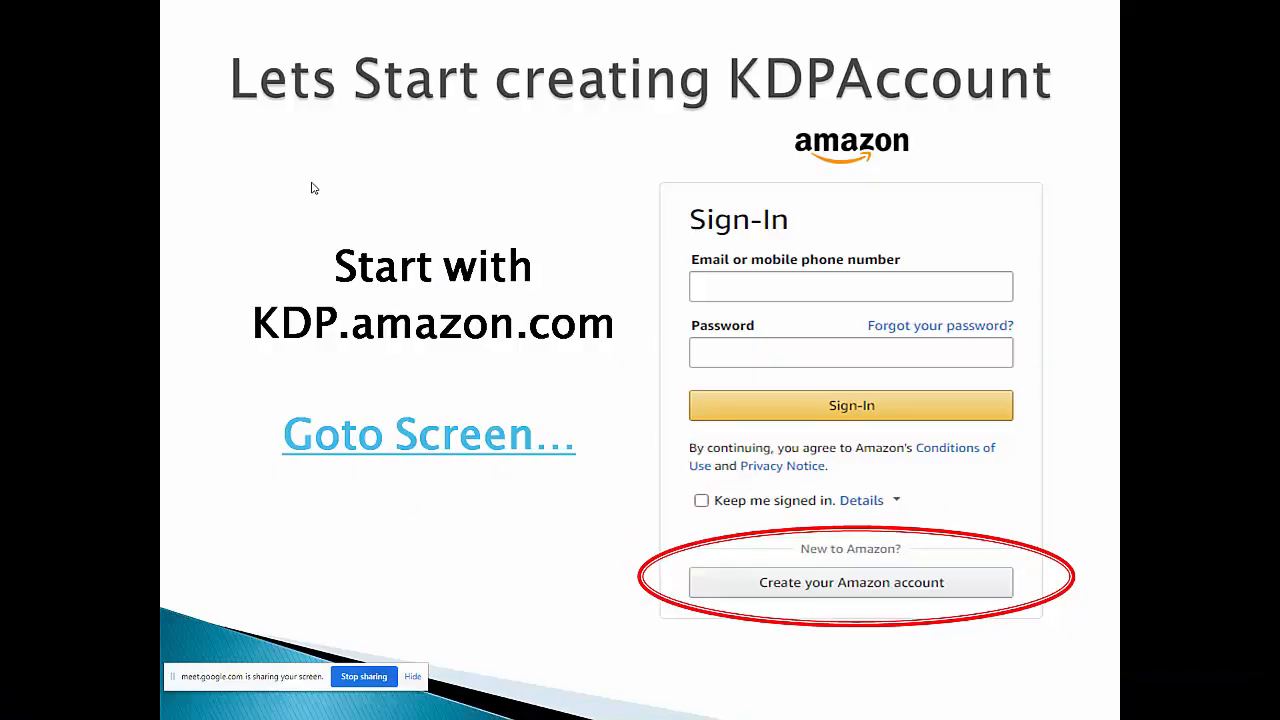
pyautogui.click(609, 552)
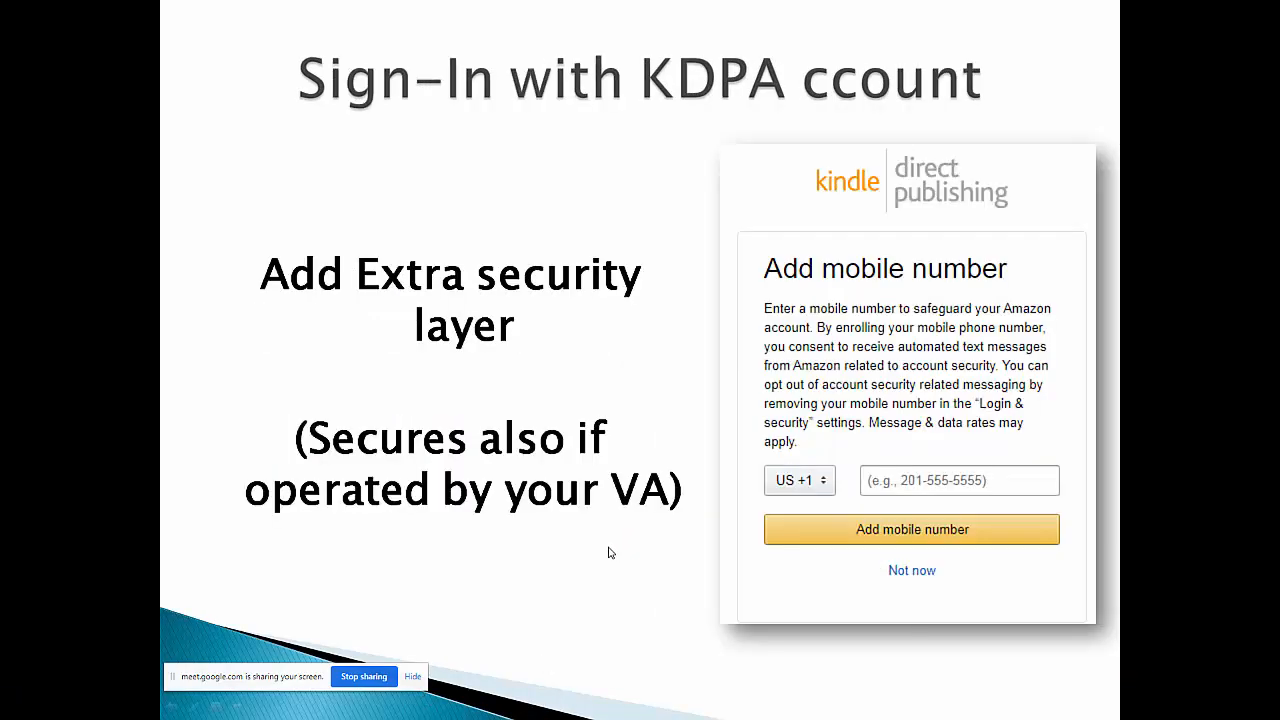